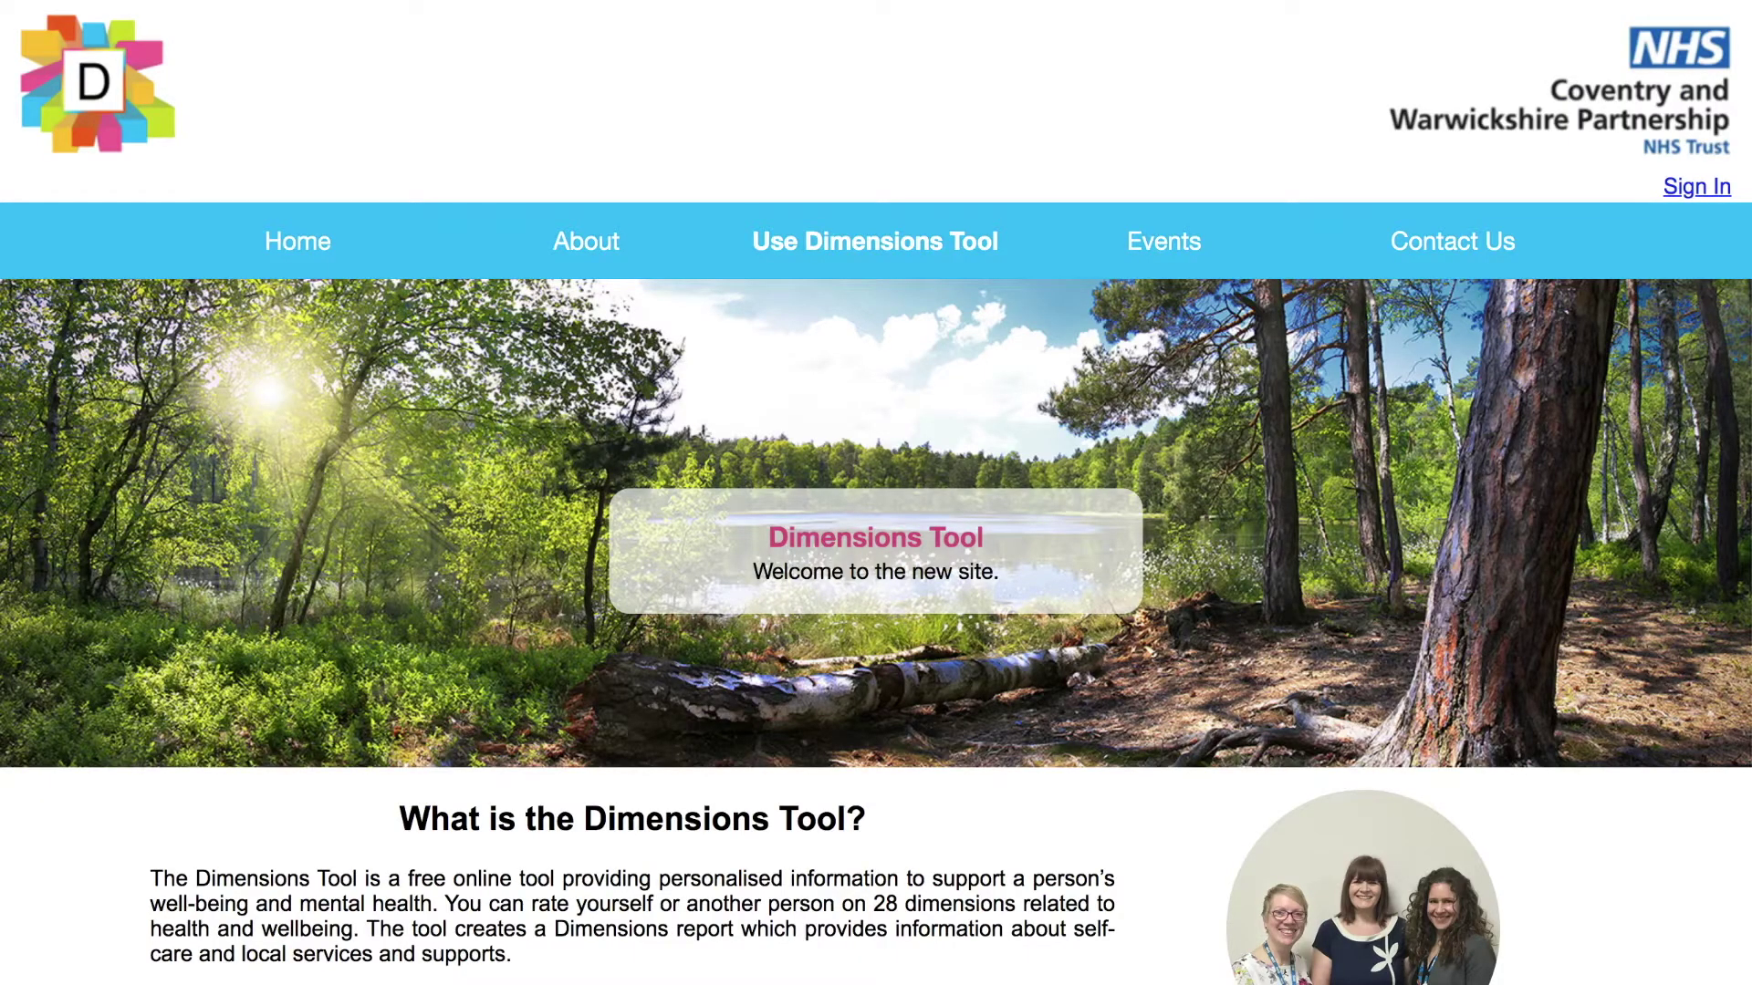
# Open the Dimensions Tool page for professionals in education, health, social care or the local authority.
pyautogui.scroll(-5, 875, 493)
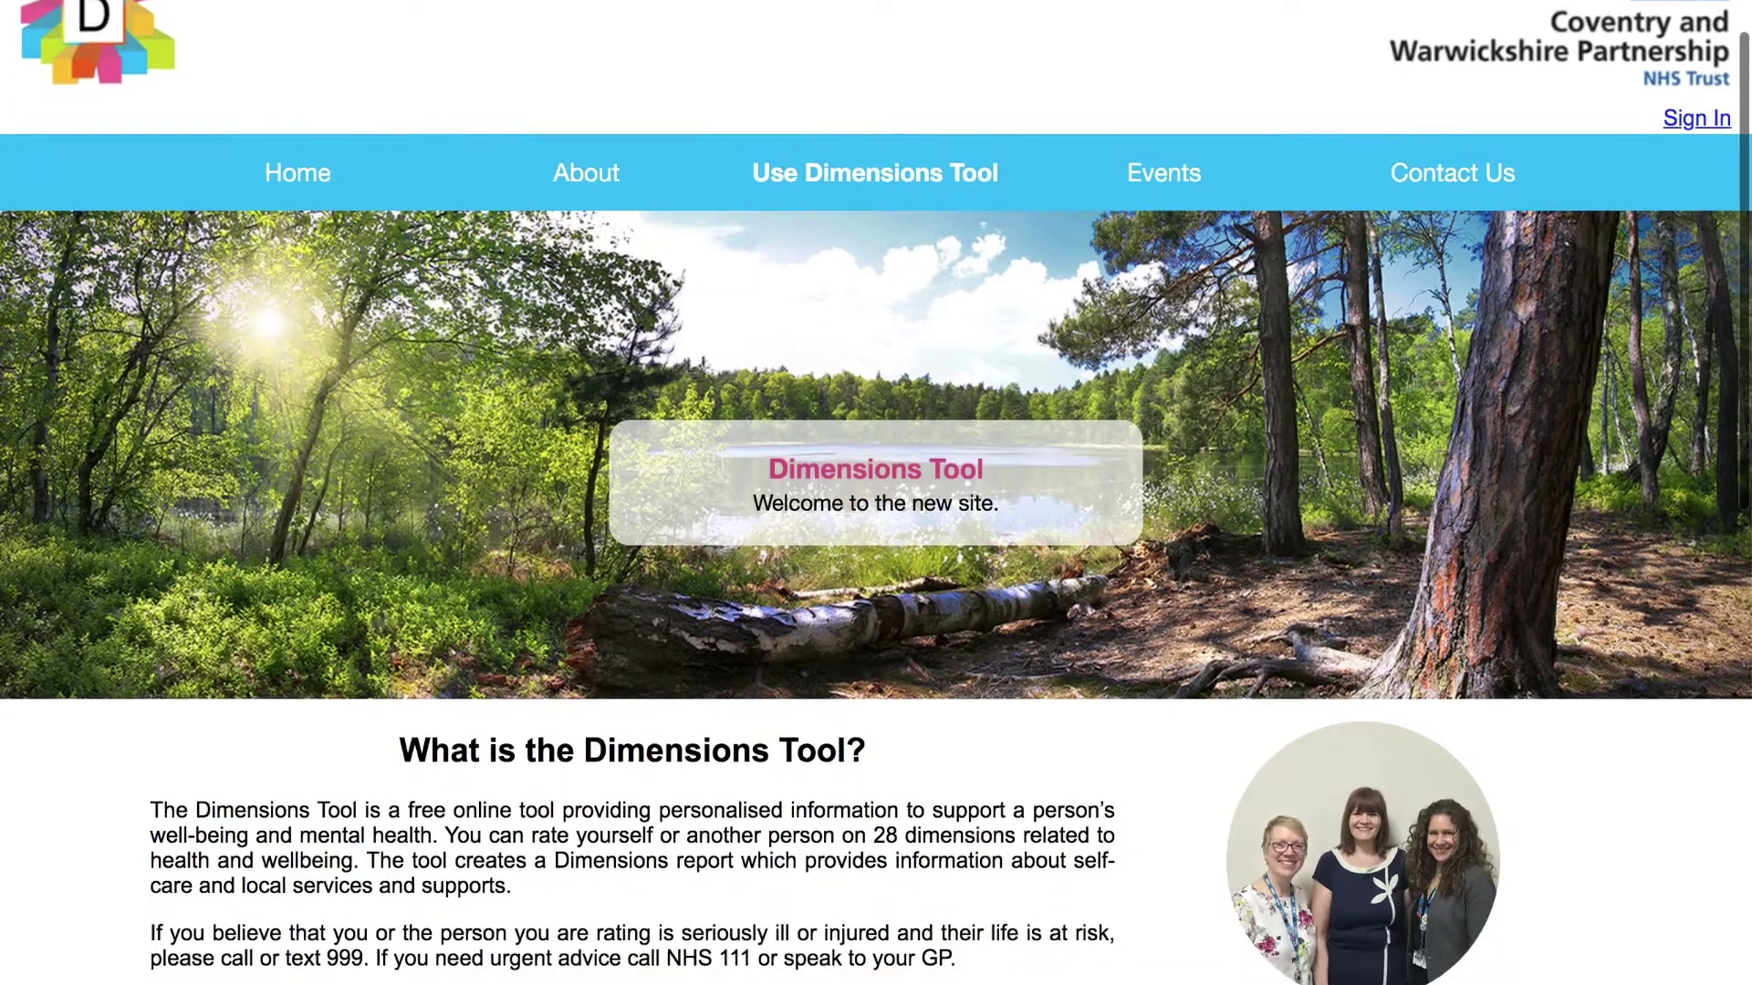
pyautogui.scroll(-4, 876, 493)
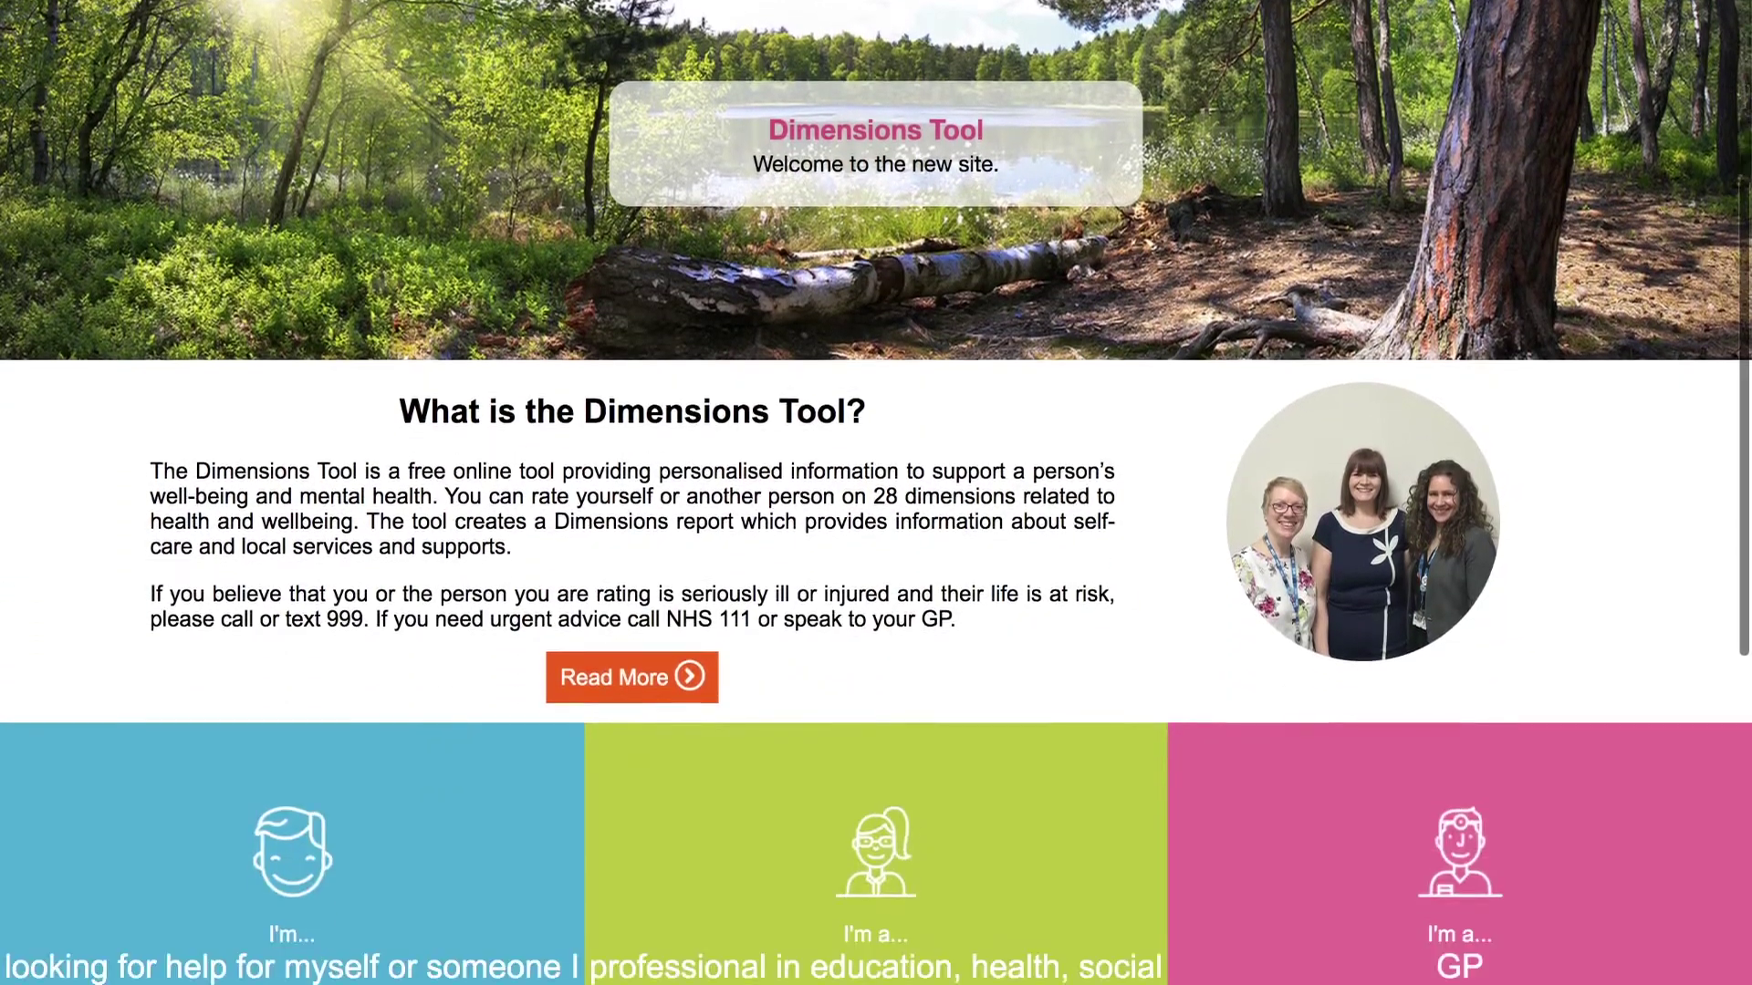
pyautogui.scroll(-1, 876, 493)
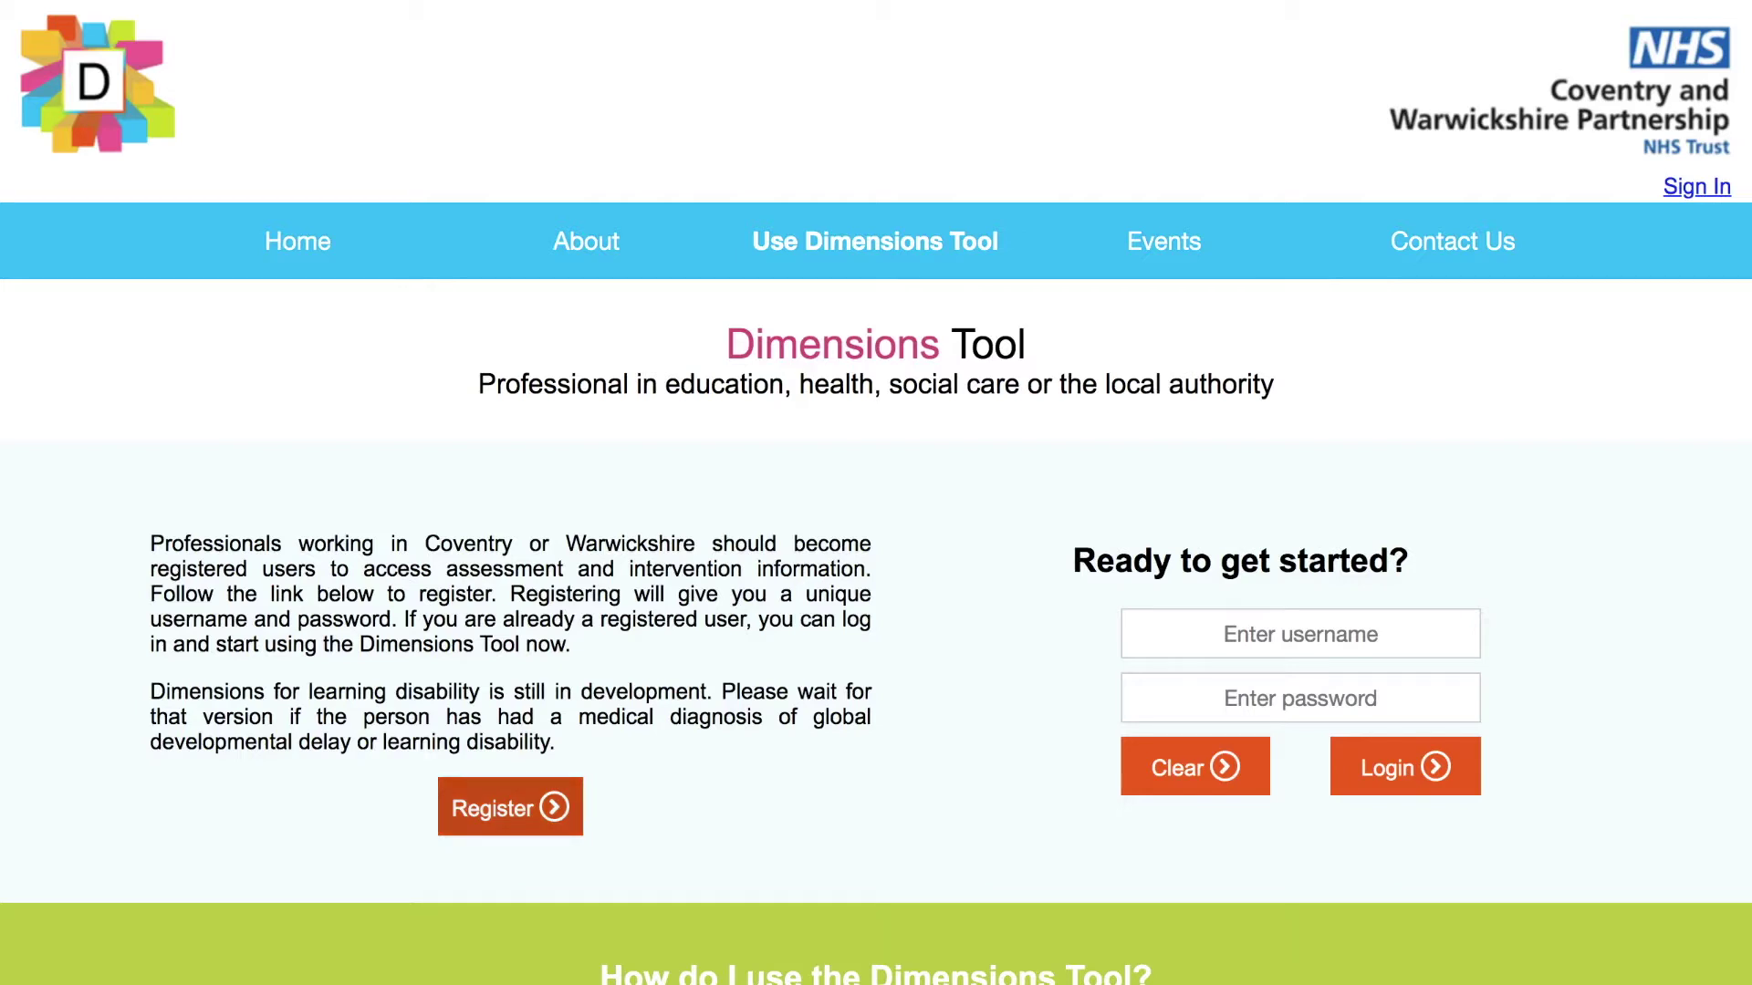
# Open the registration form, review its fields and the terms and conditions, and return to the professionals' page.
pyautogui.click(510, 806)
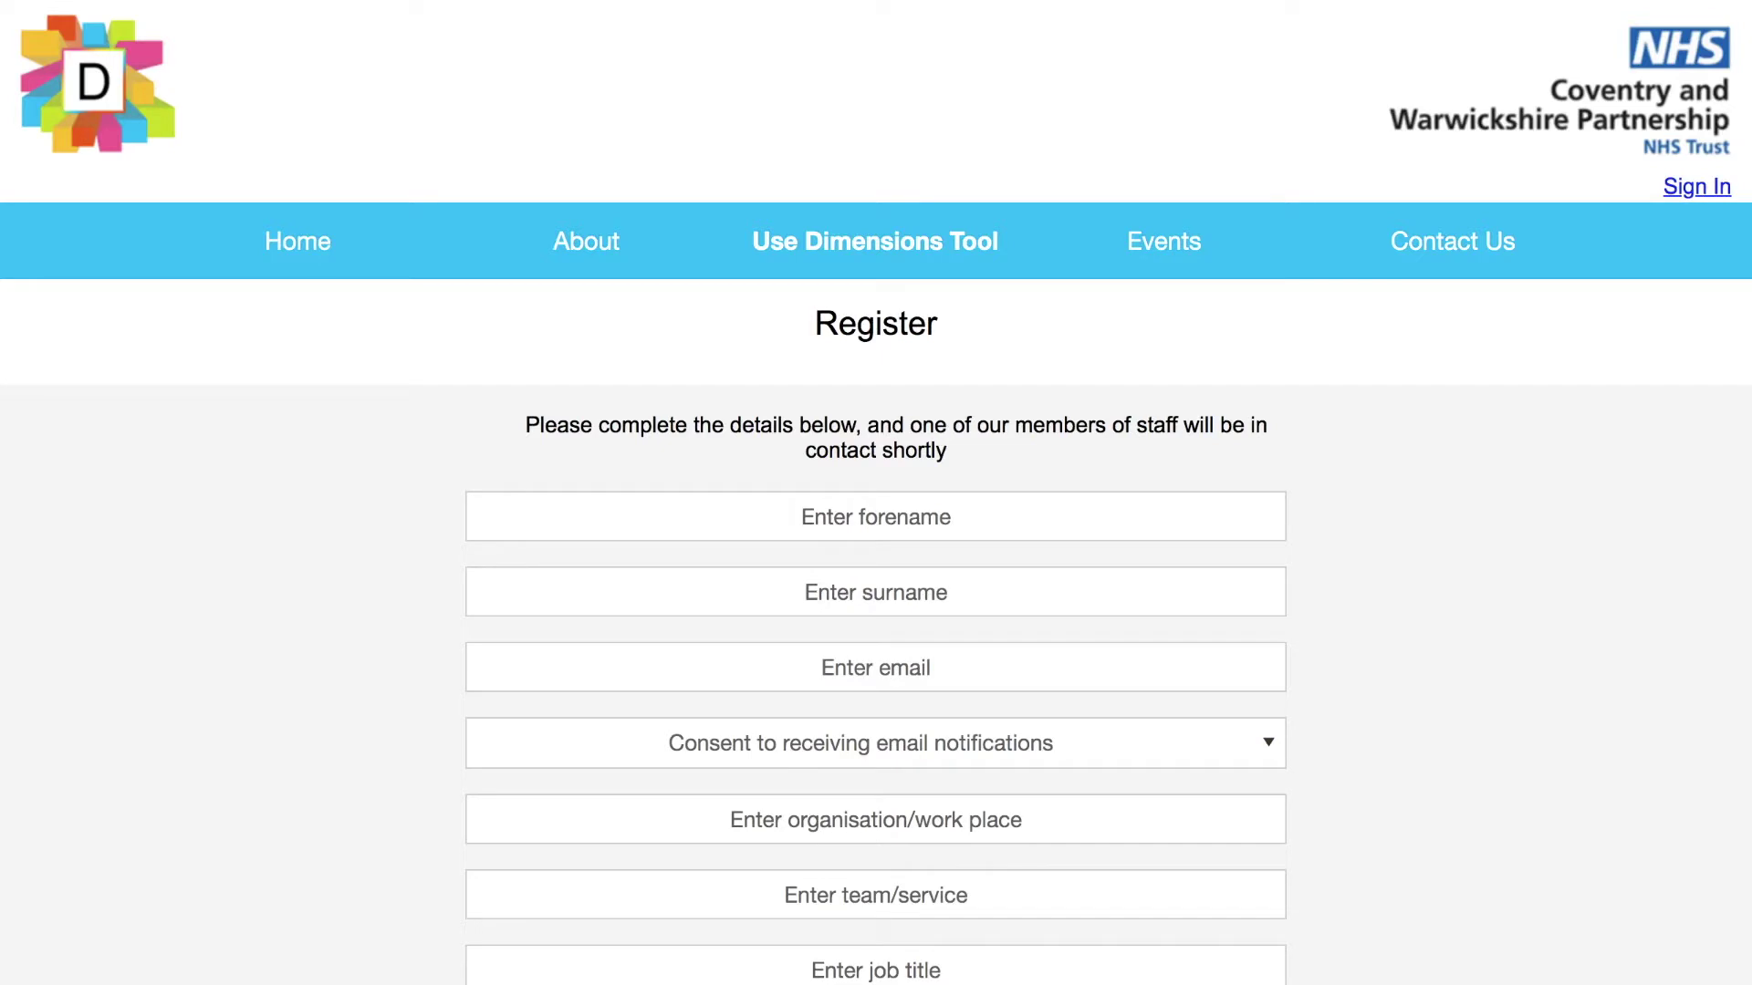
pyautogui.scroll(-5, 876, 493)
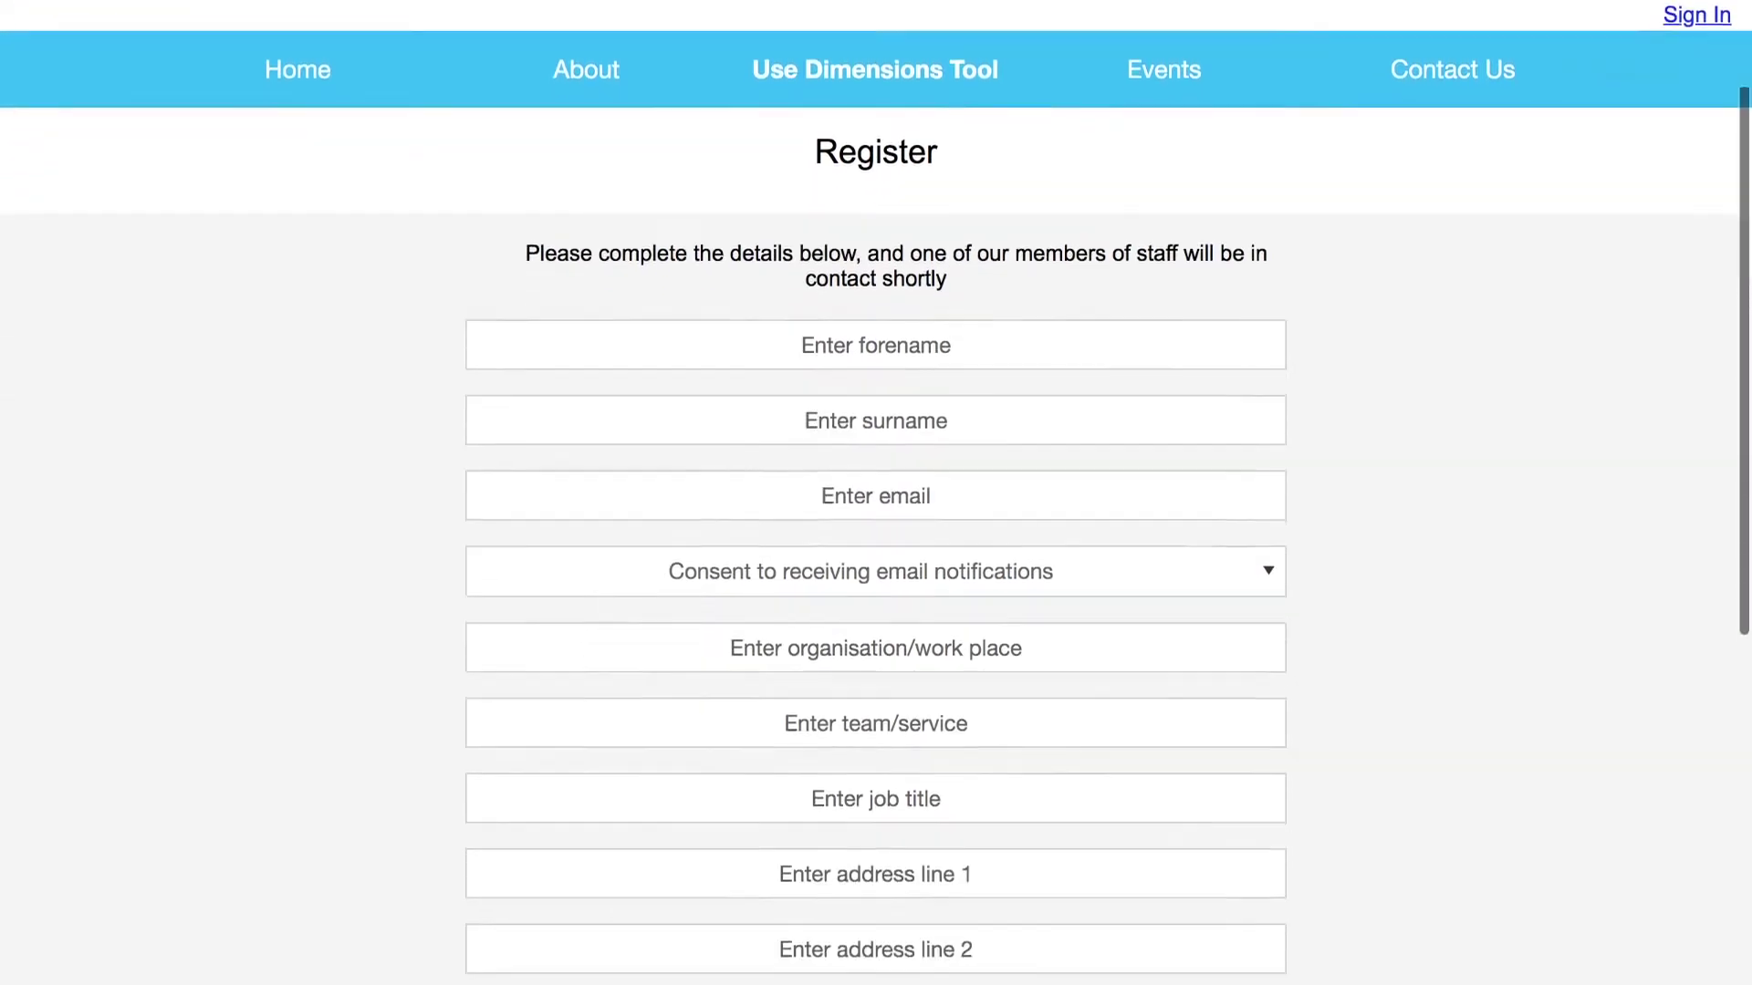
pyautogui.scroll(-5, 875, 492)
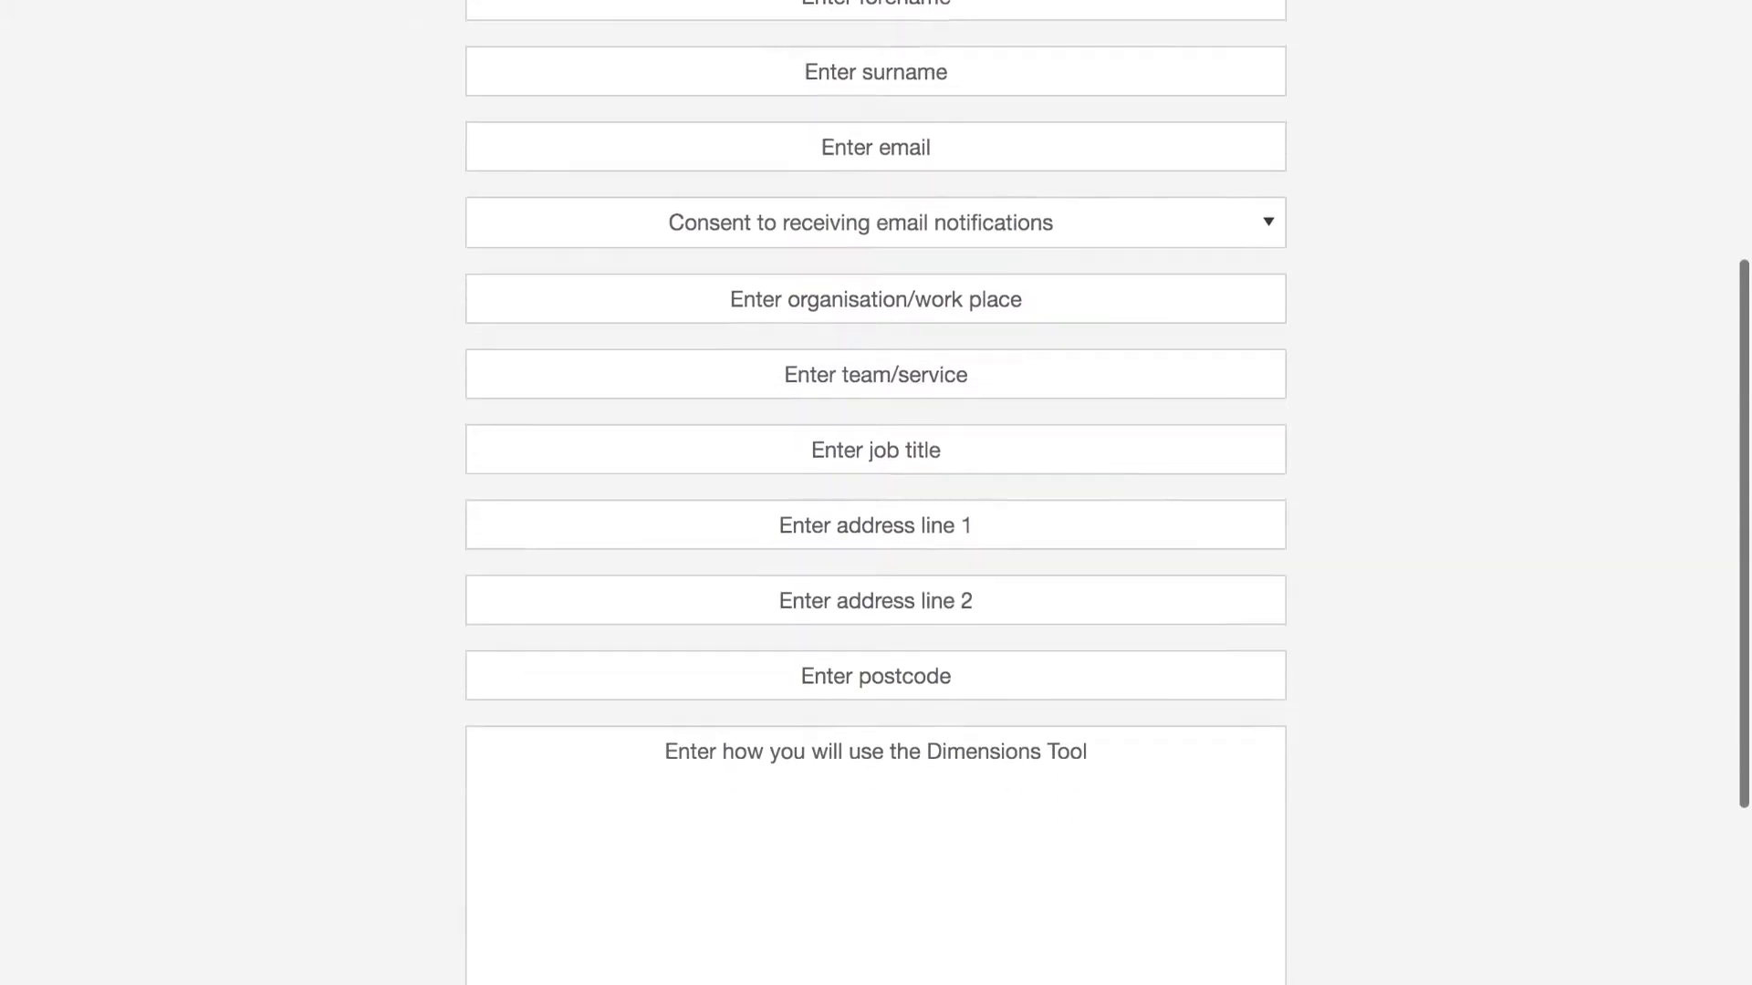
pyautogui.scroll(-2, 876, 493)
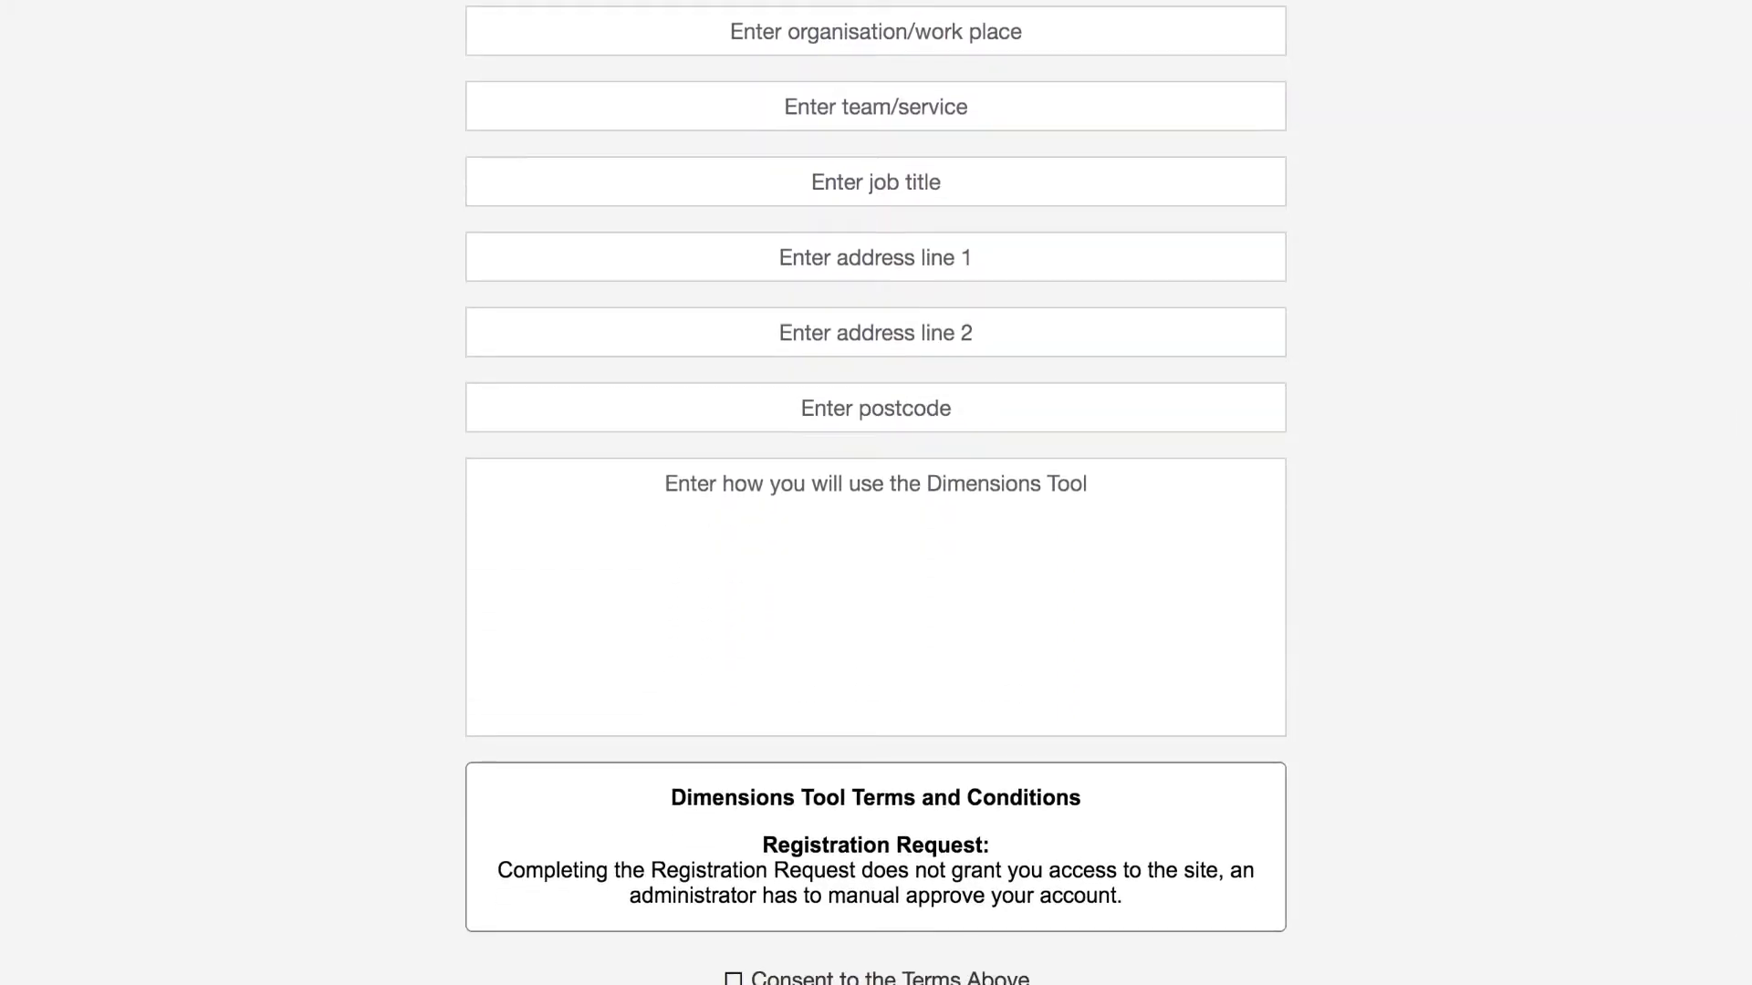
pyautogui.scroll(1, 877, 492)
pyautogui.scroll(3, 876, 492)
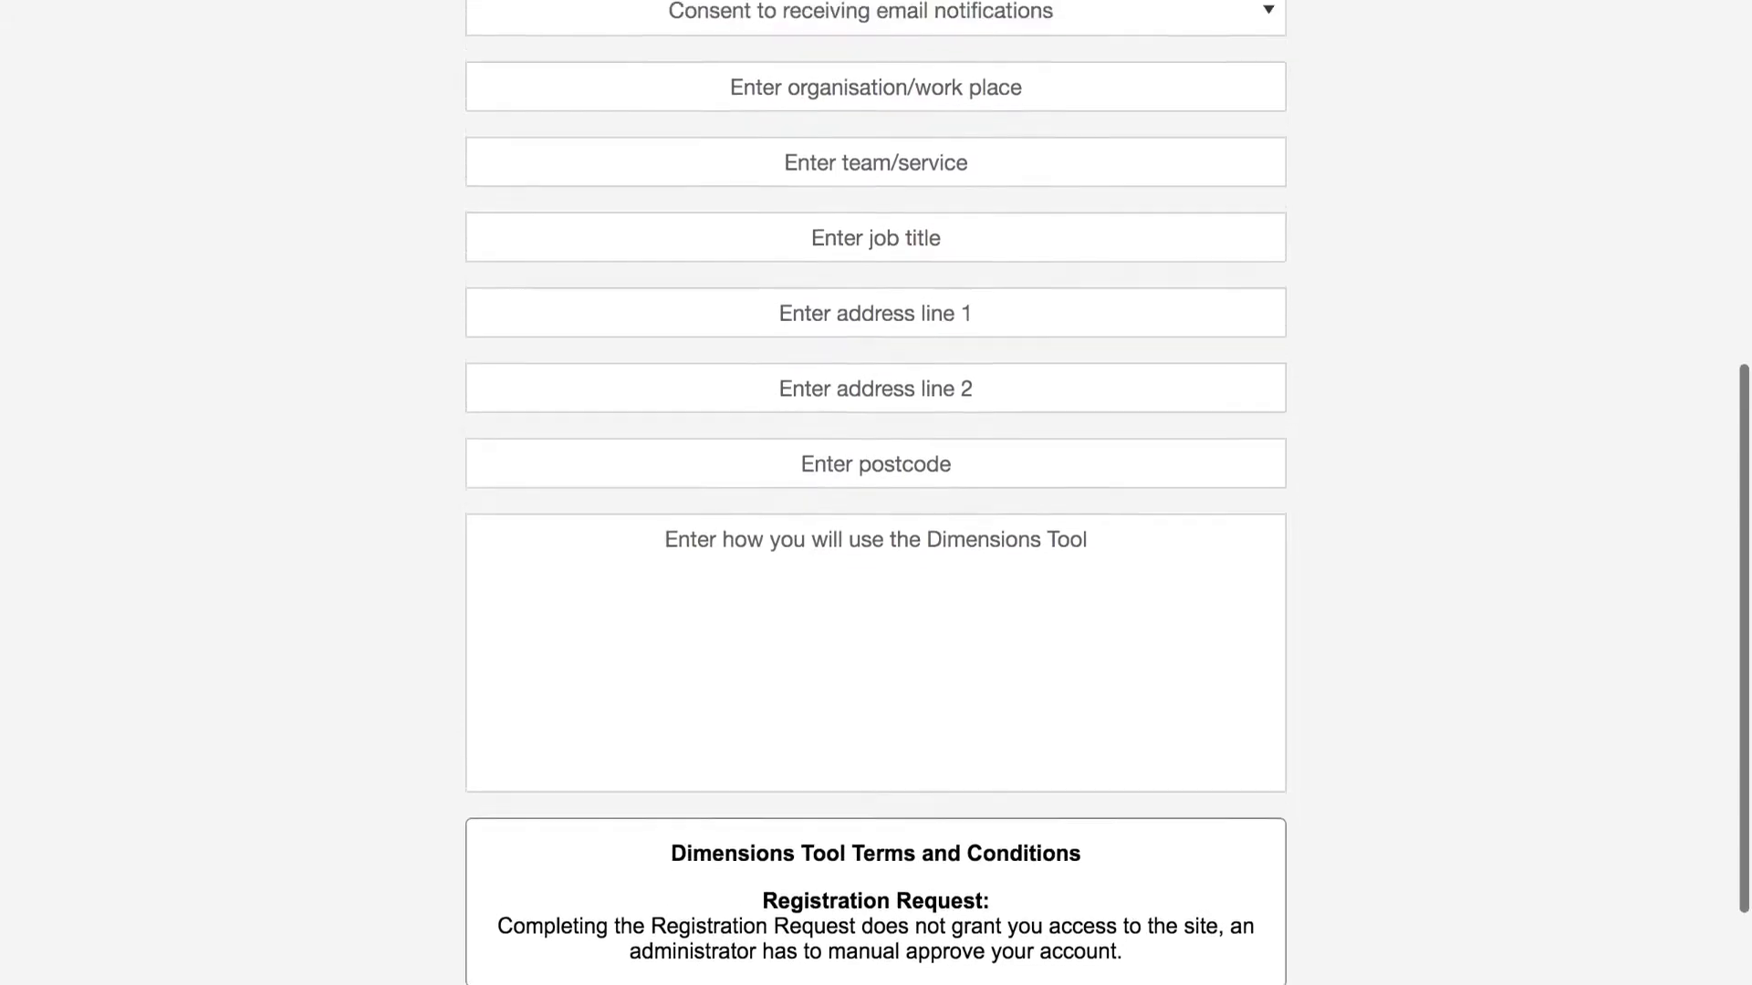
pyautogui.scroll(5, 876, 494)
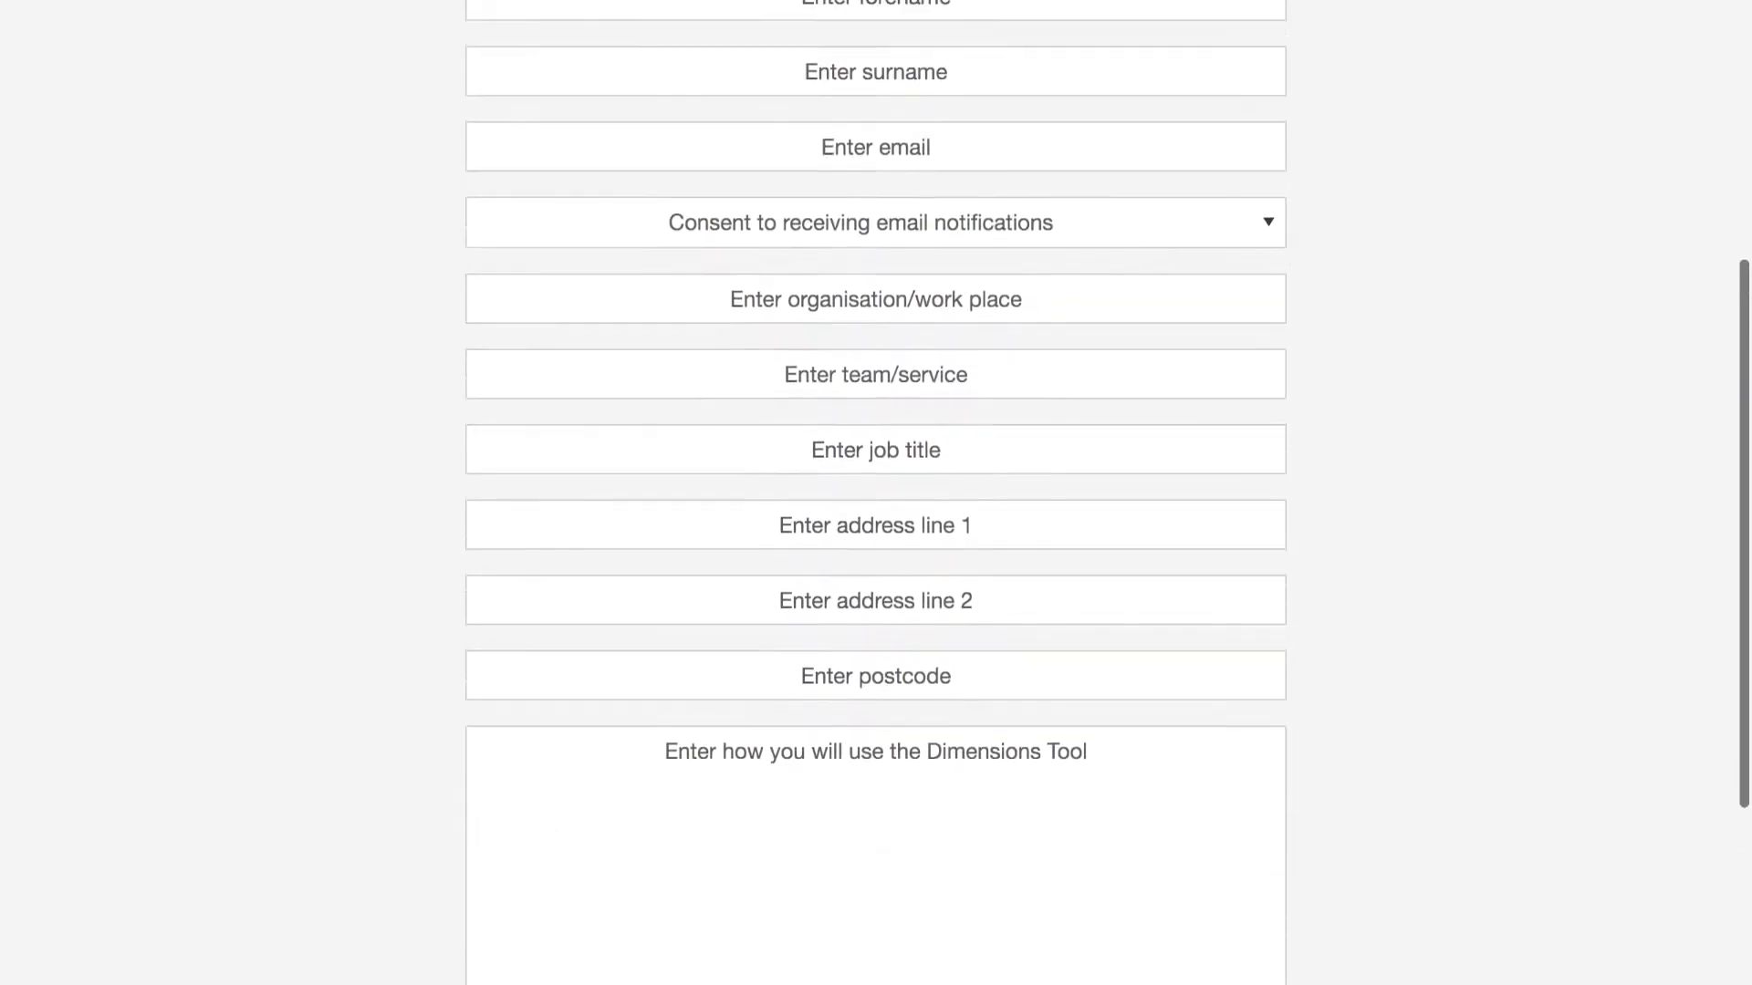
pyautogui.scroll(5, 876, 493)
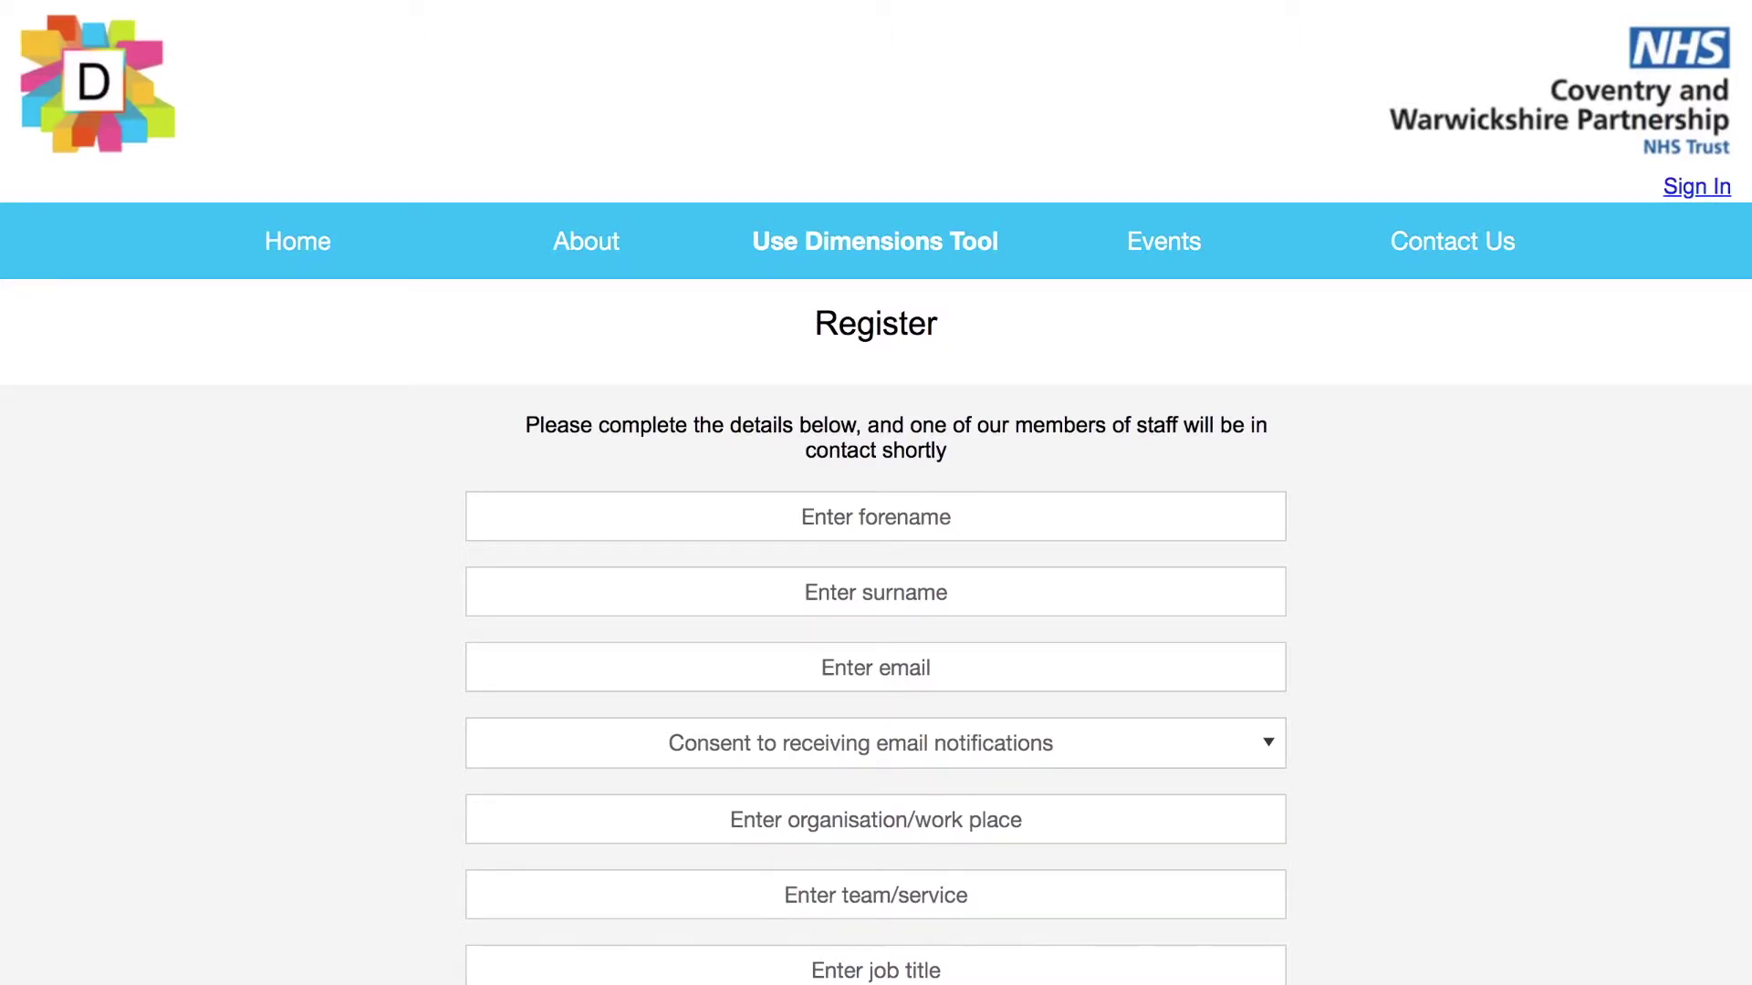
pyautogui.hotkey('alt', 'Left')
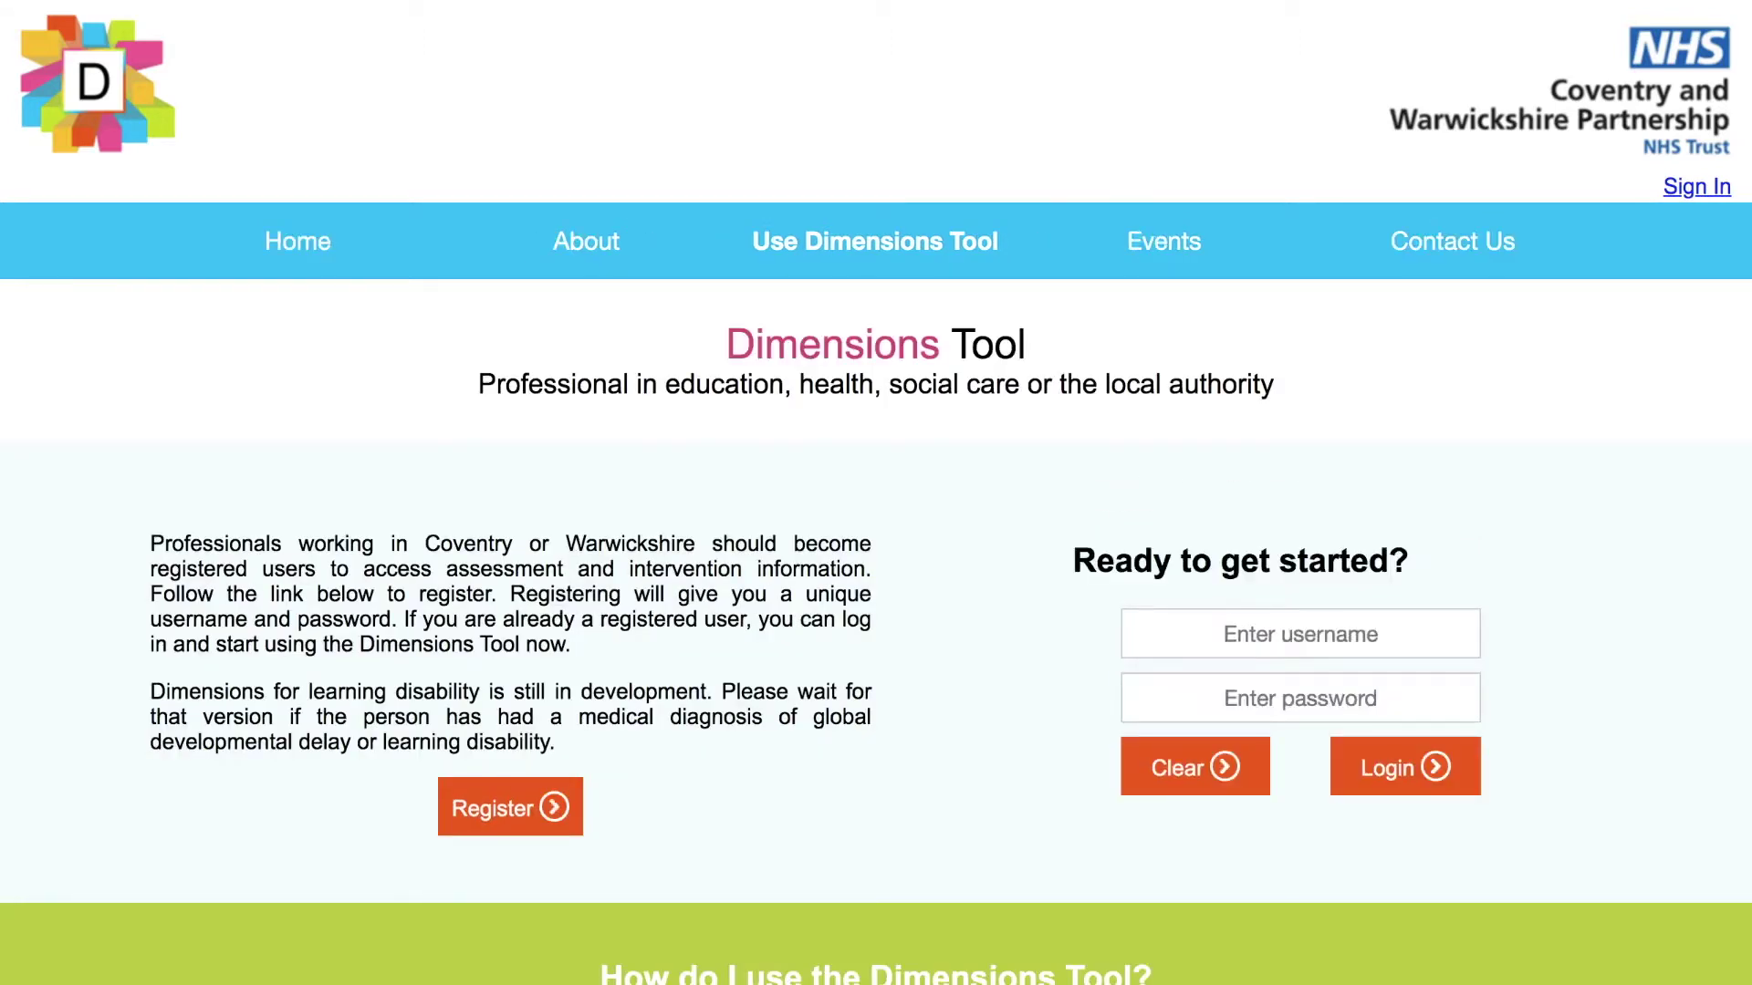
# Log in to the Dimensions Tool with the professional account's username and password.
pyautogui.click(1300, 634)
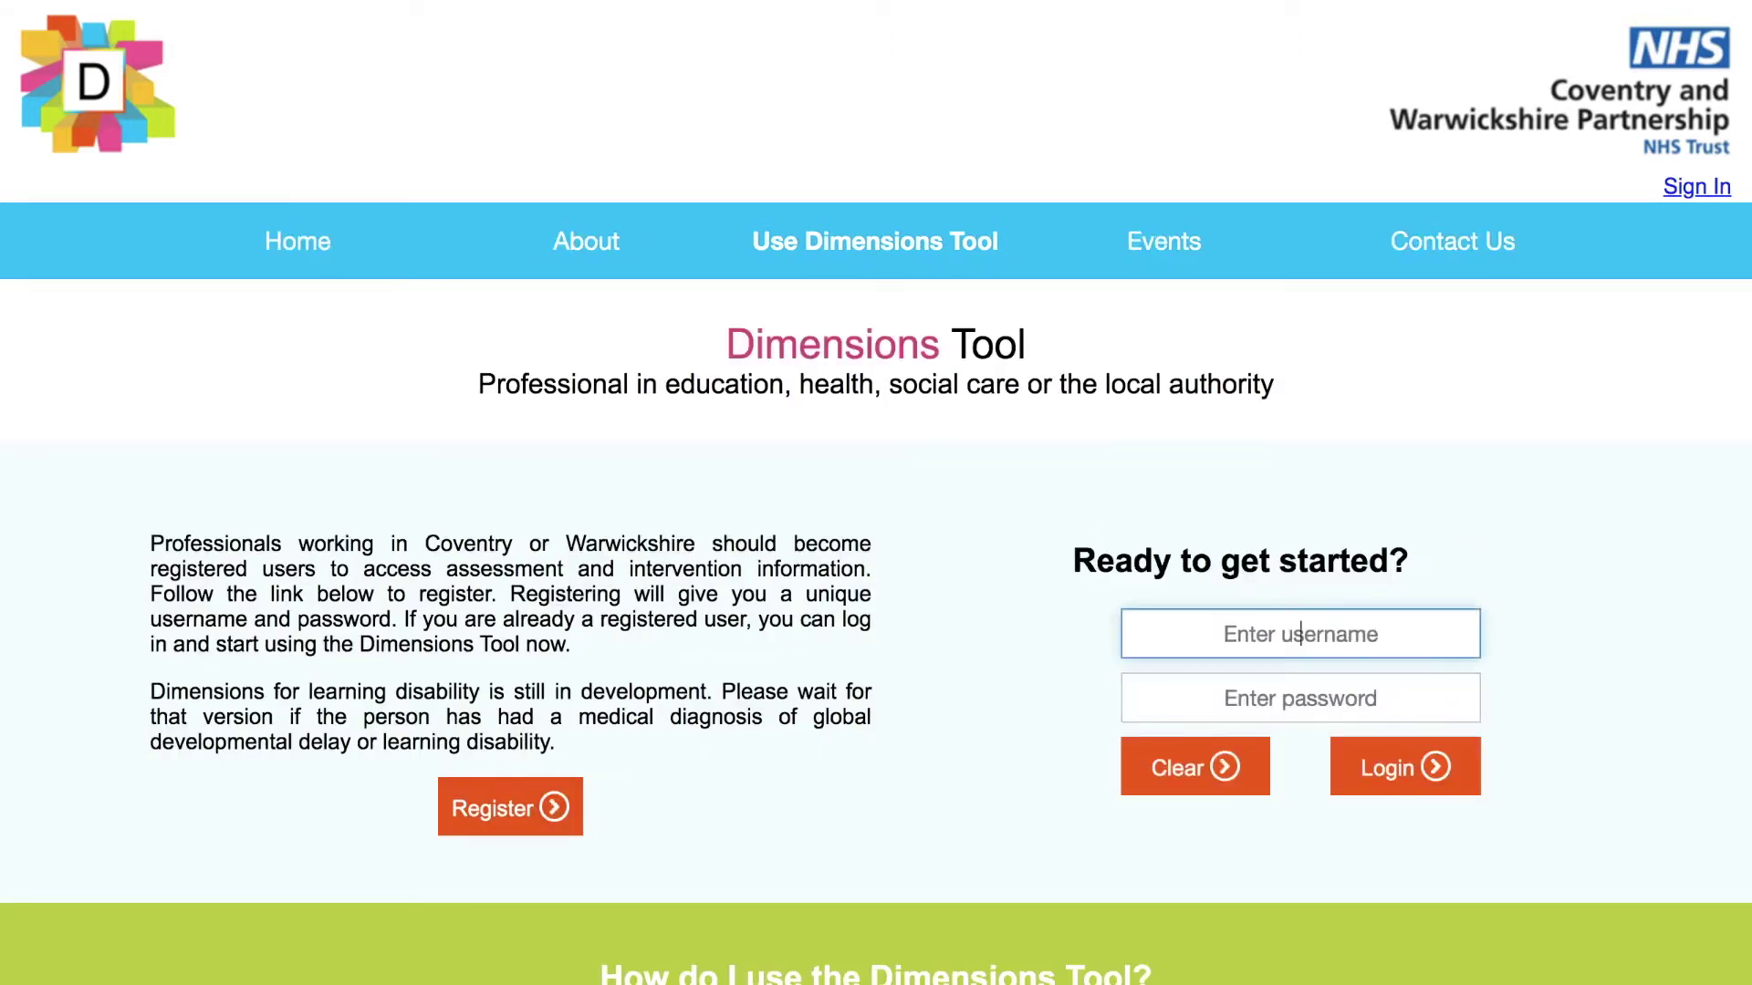
pyautogui.write('profe')
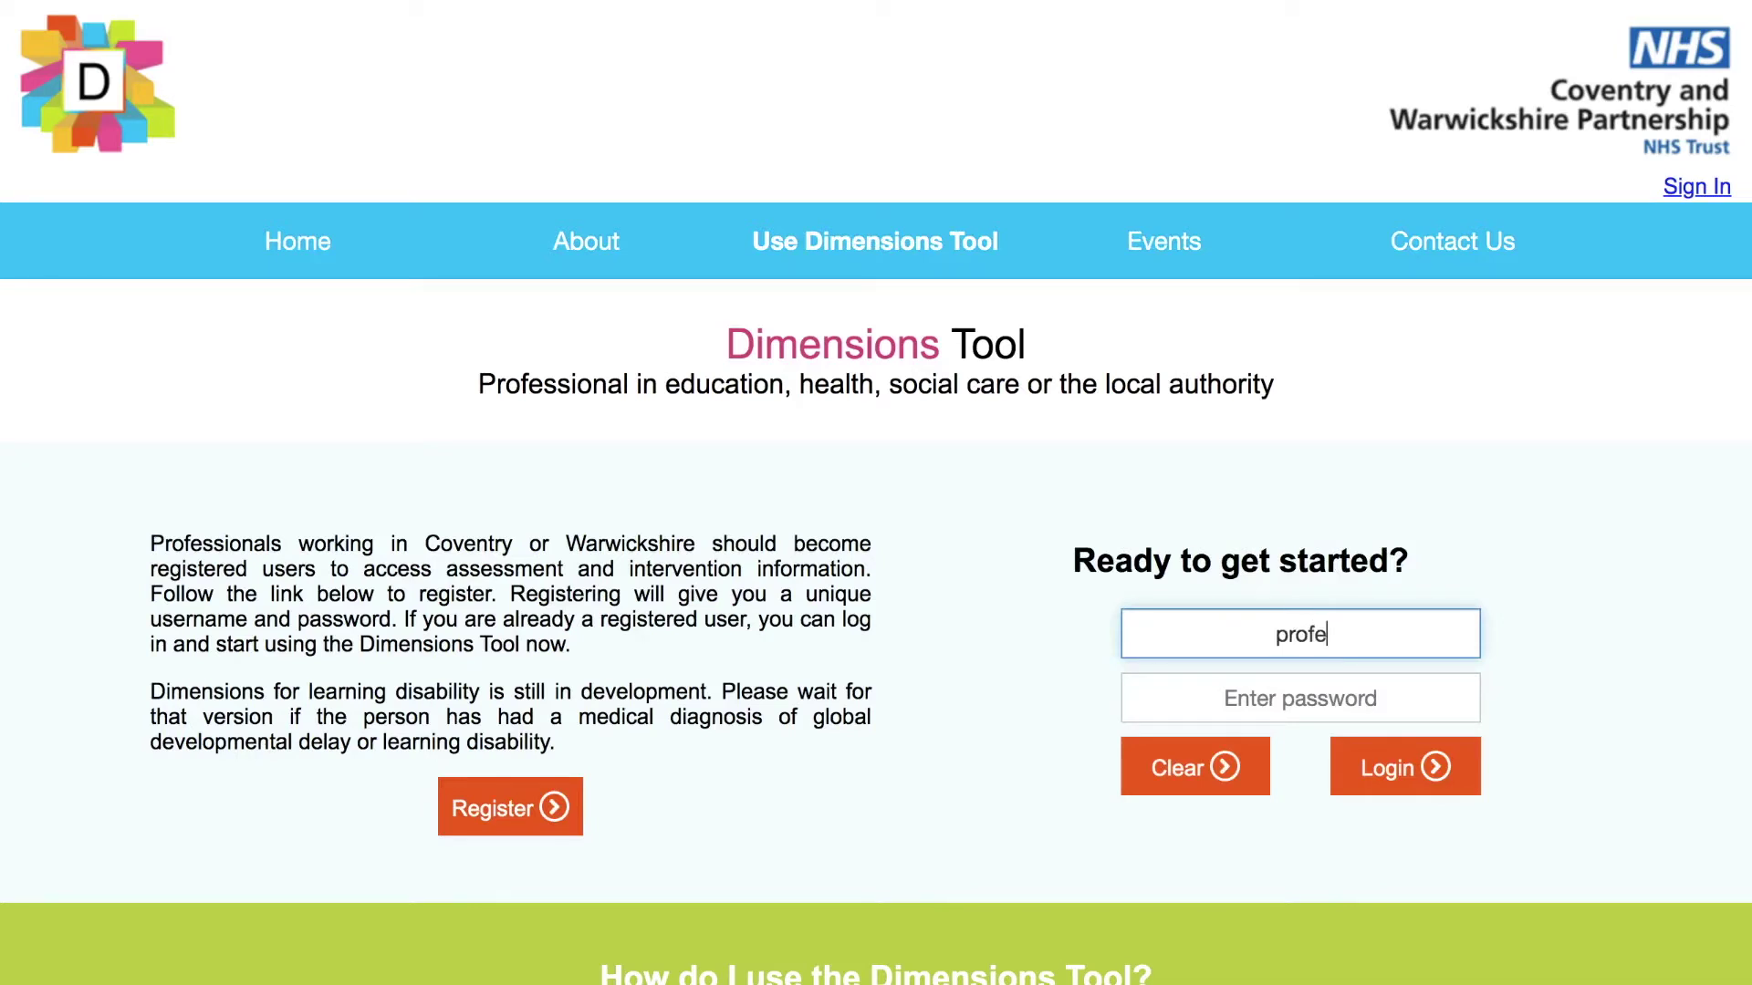
pyautogui.write('ssional')
pyautogui.press('Tab')
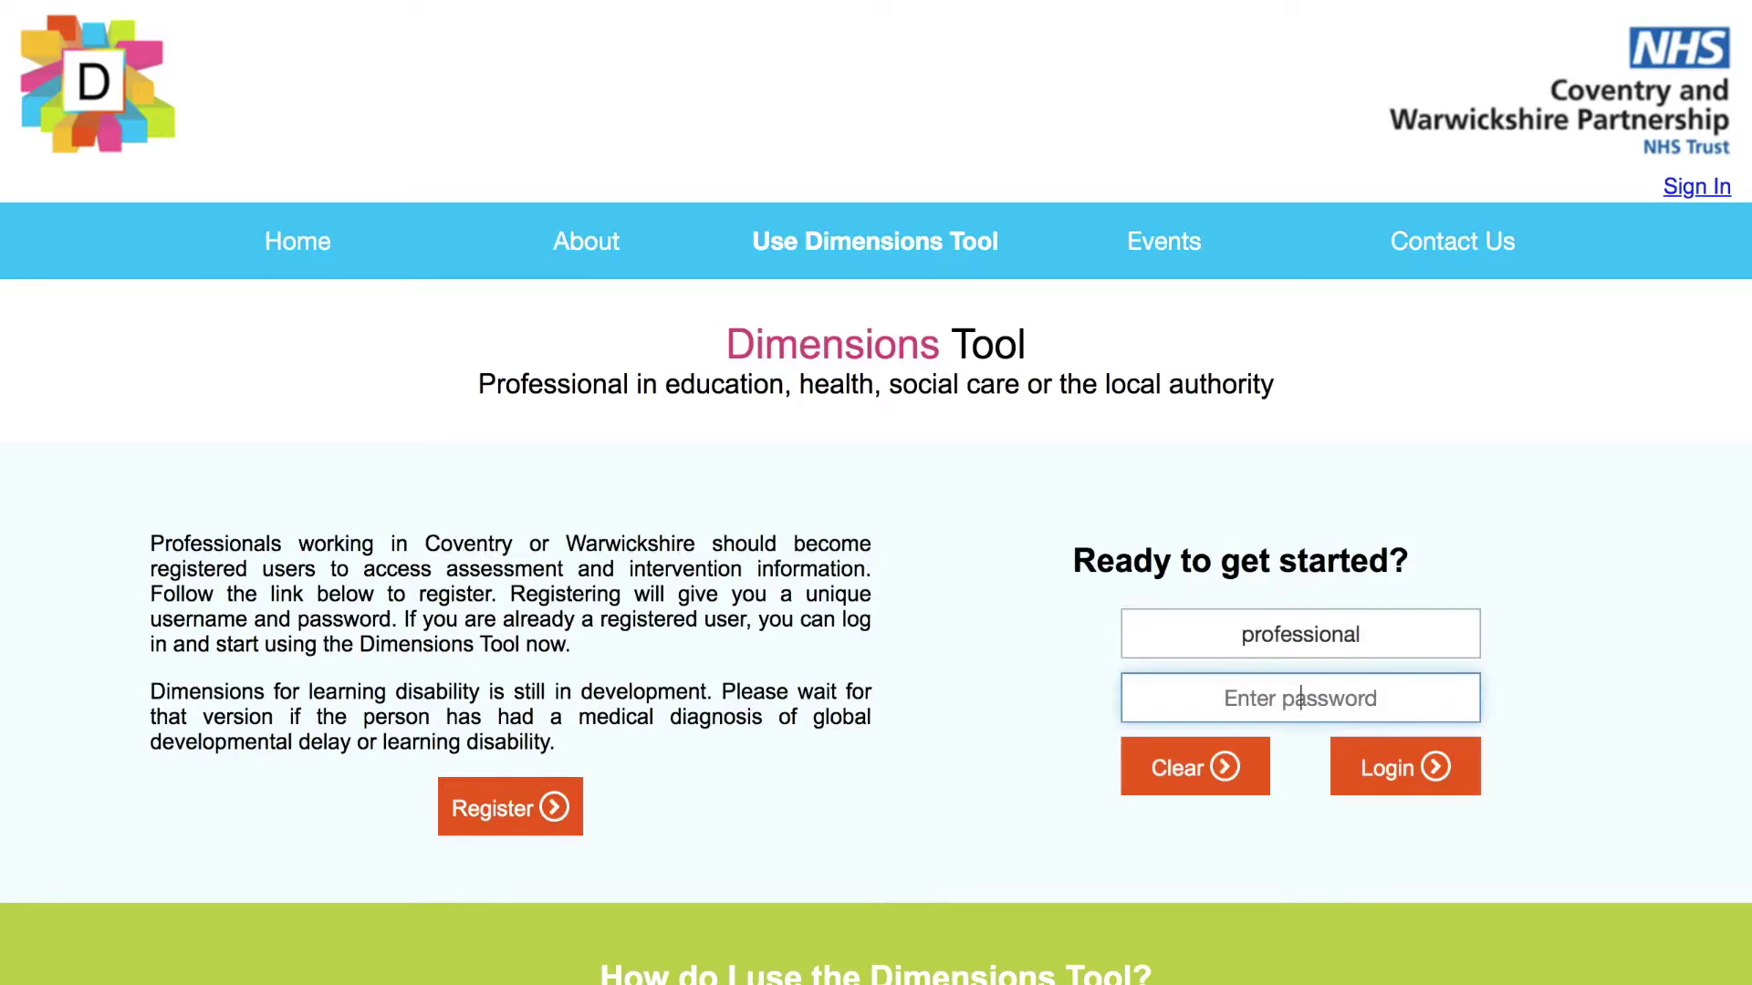
pyautogui.write('*********')
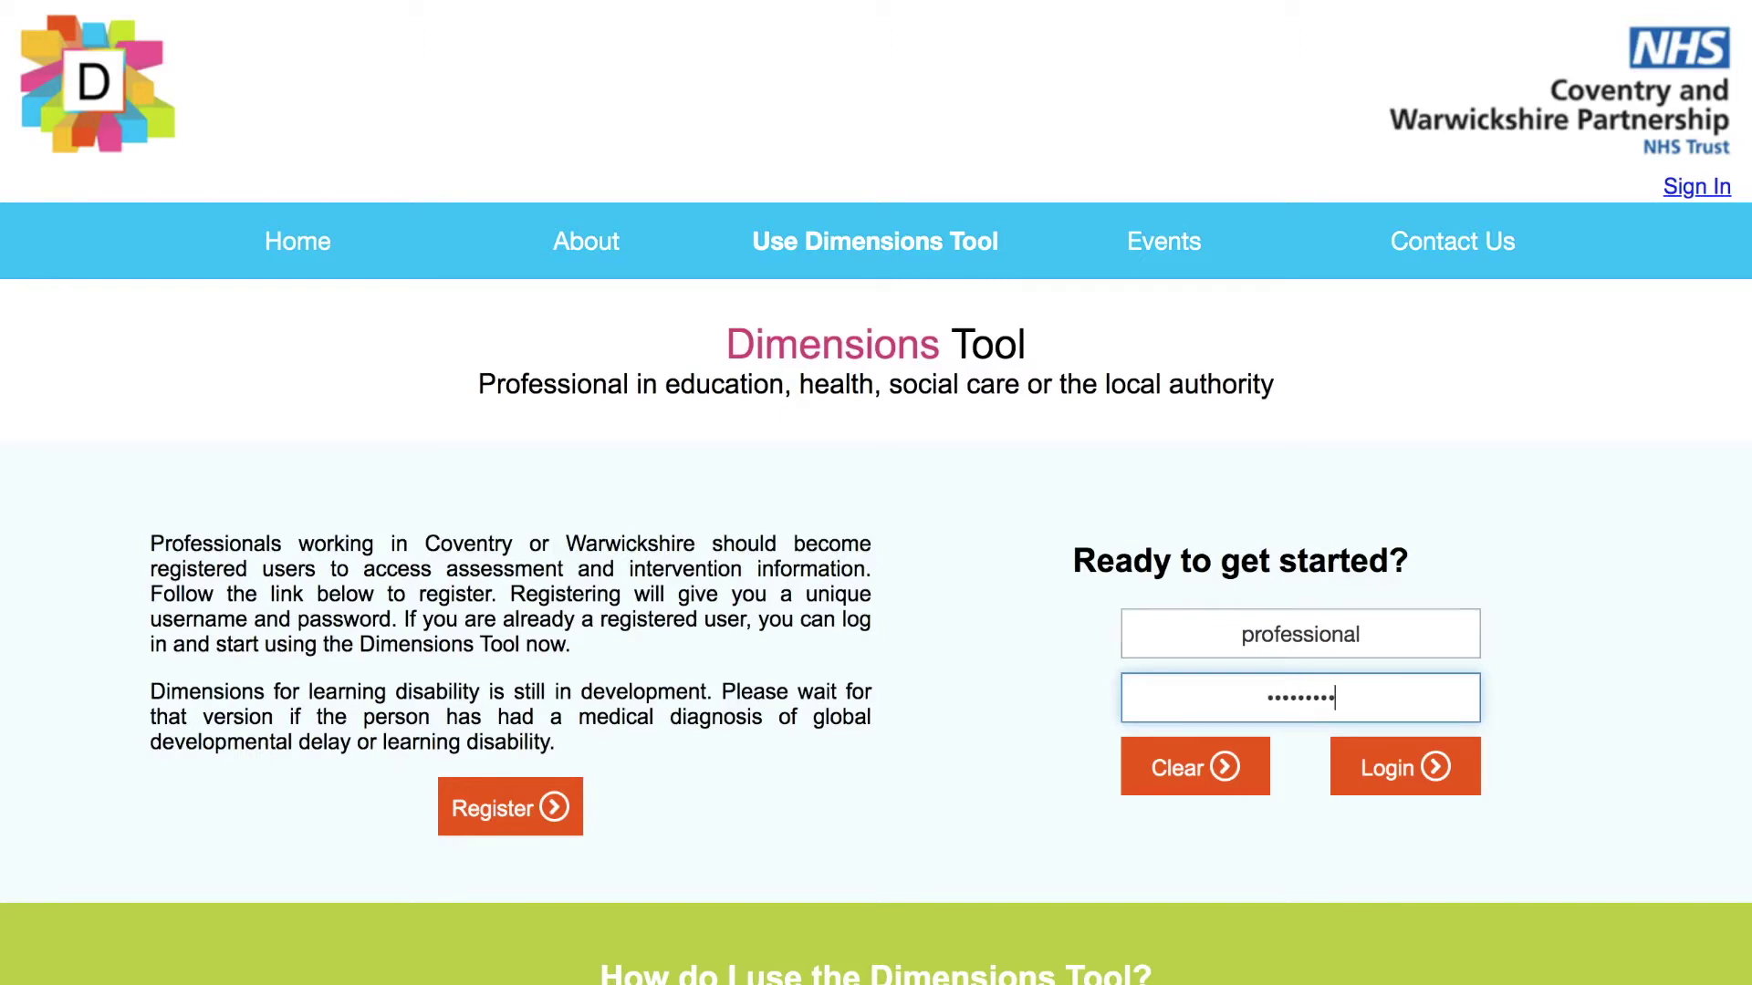
pyautogui.click(1405, 766)
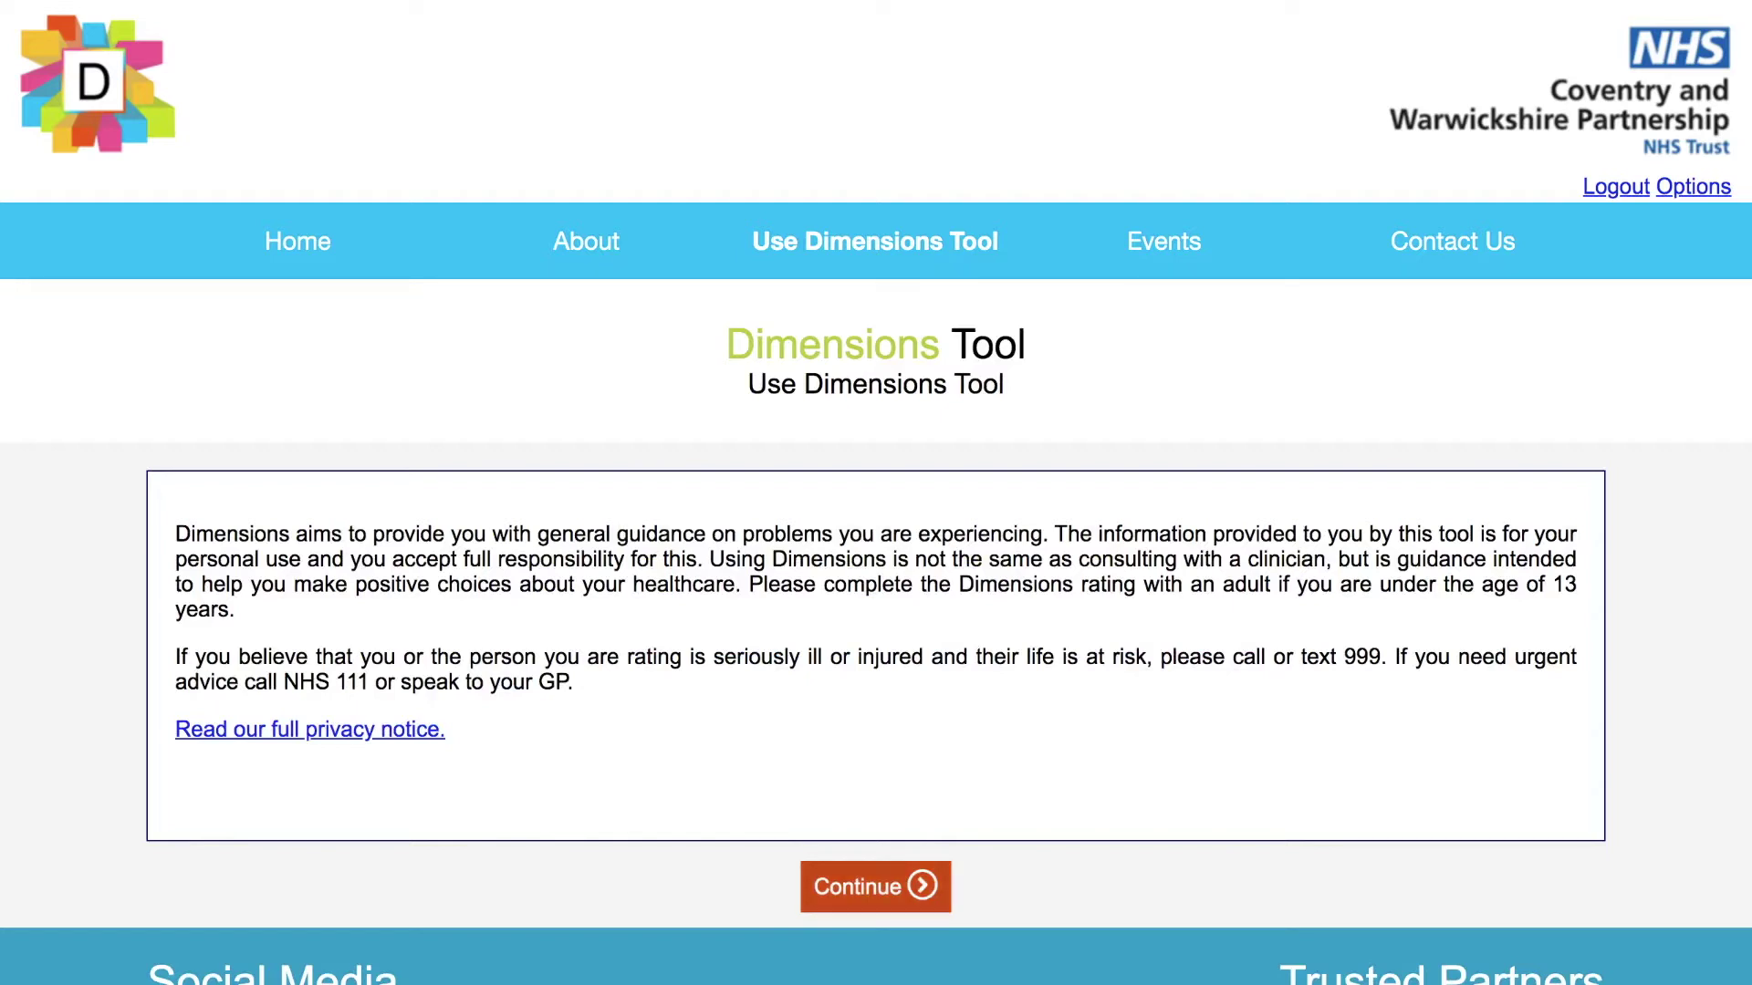
# Continue past the guidance notice and start a rating for someone supported: age 5-12, female, living in Warwickshire, no diagnosed learning disability.
pyautogui.click(876, 887)
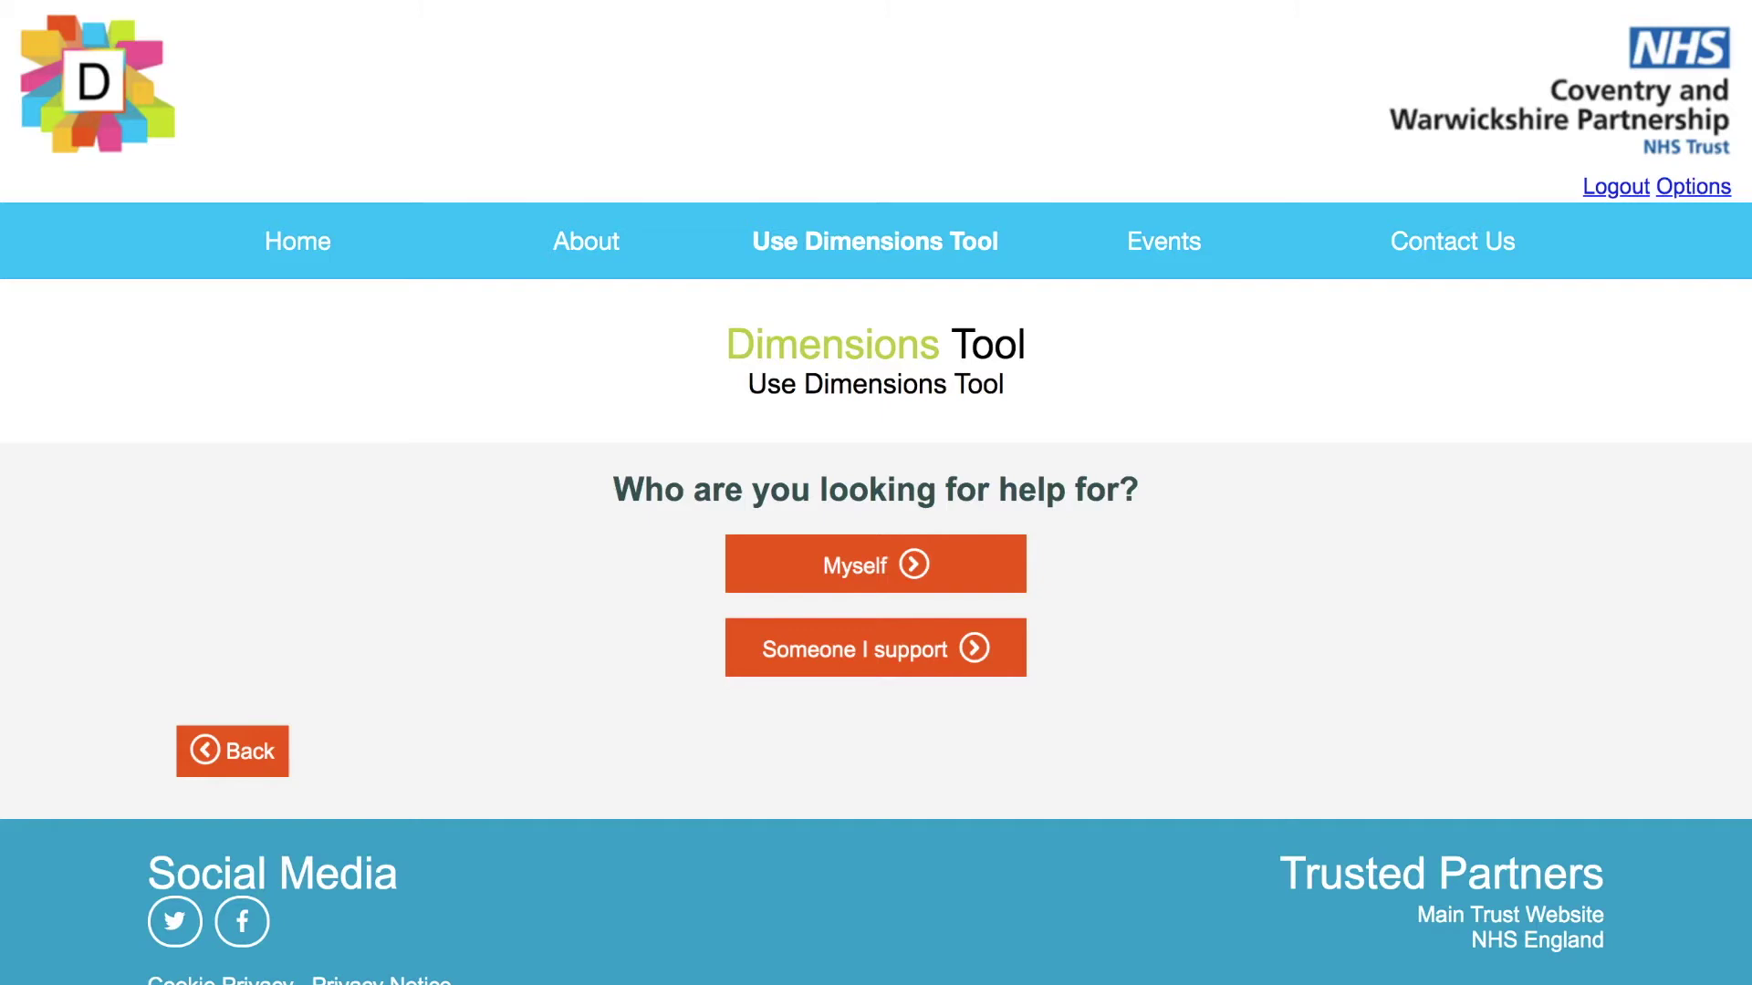
pyautogui.click(877, 648)
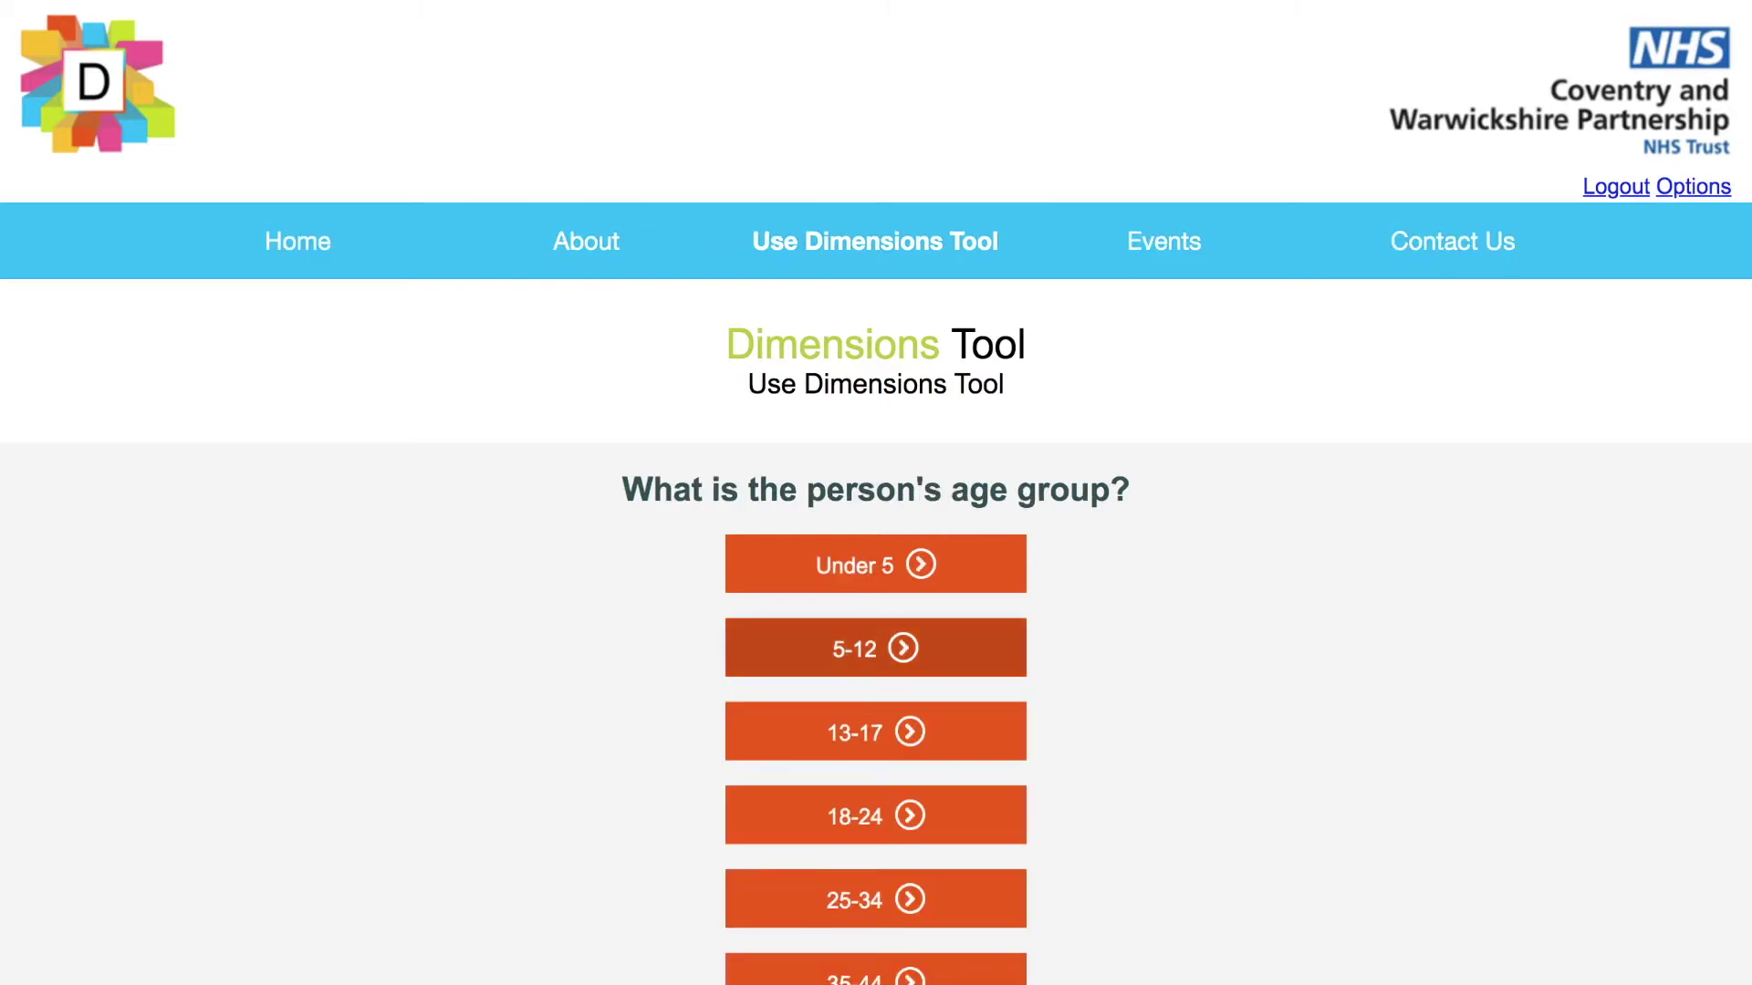
pyautogui.click(875, 648)
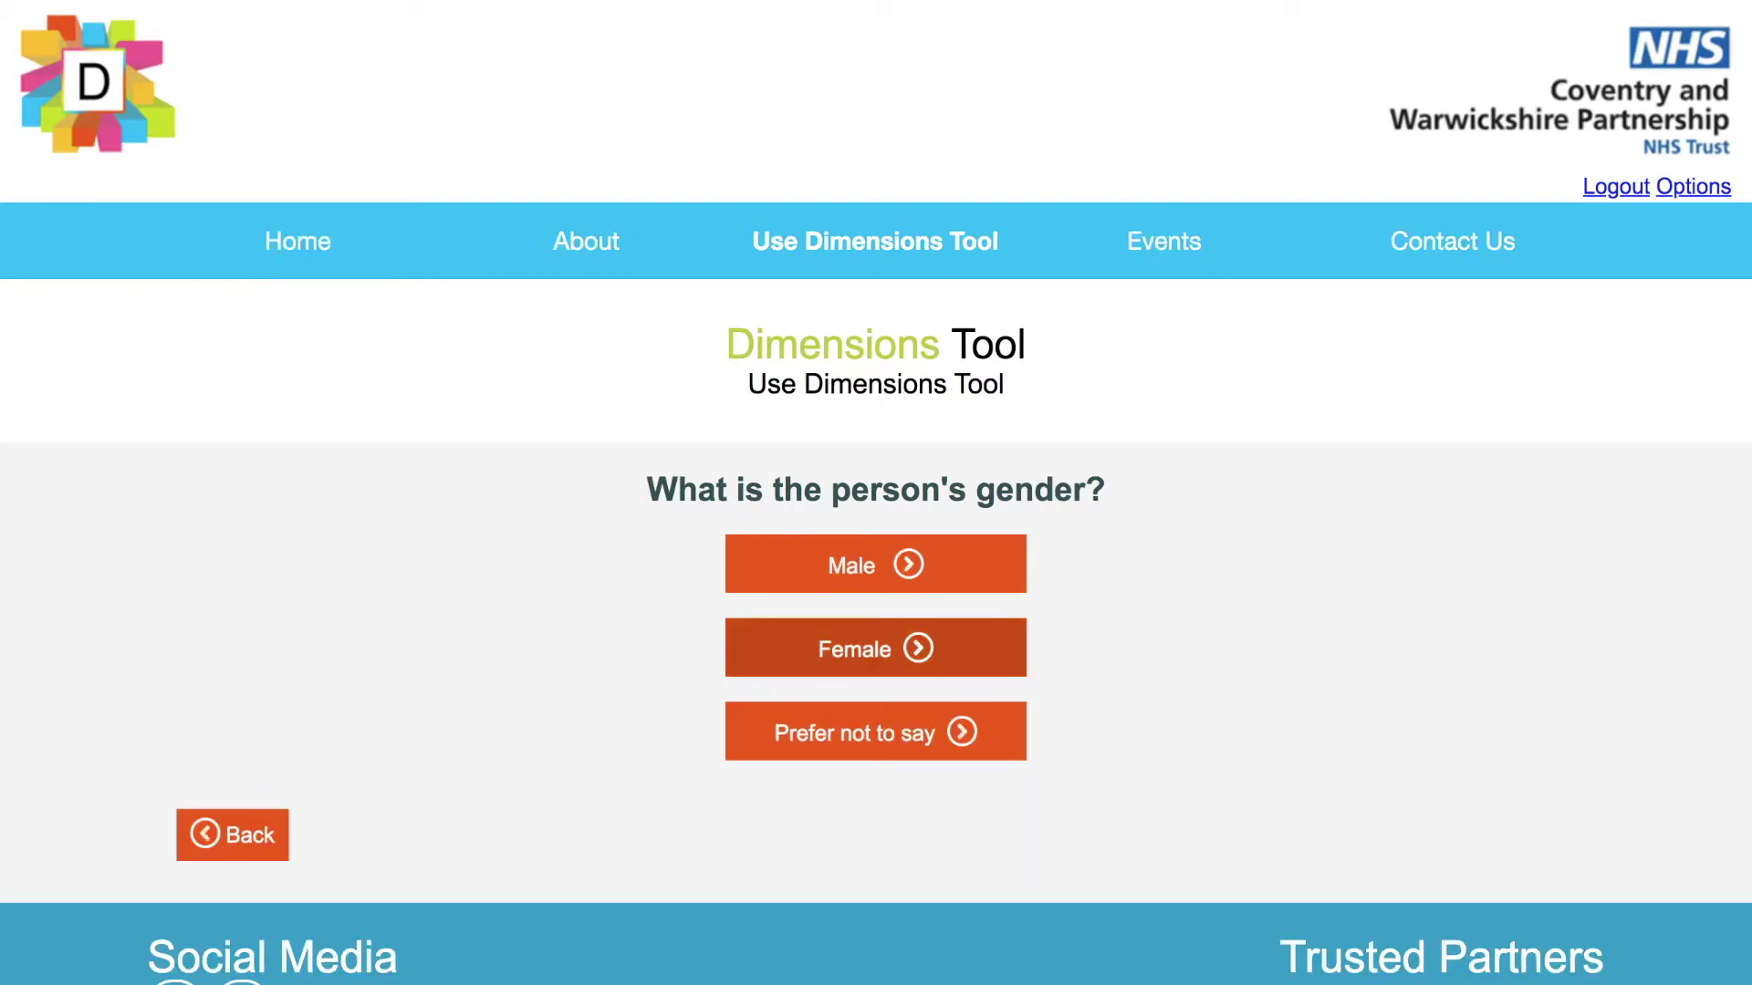
pyautogui.click(876, 646)
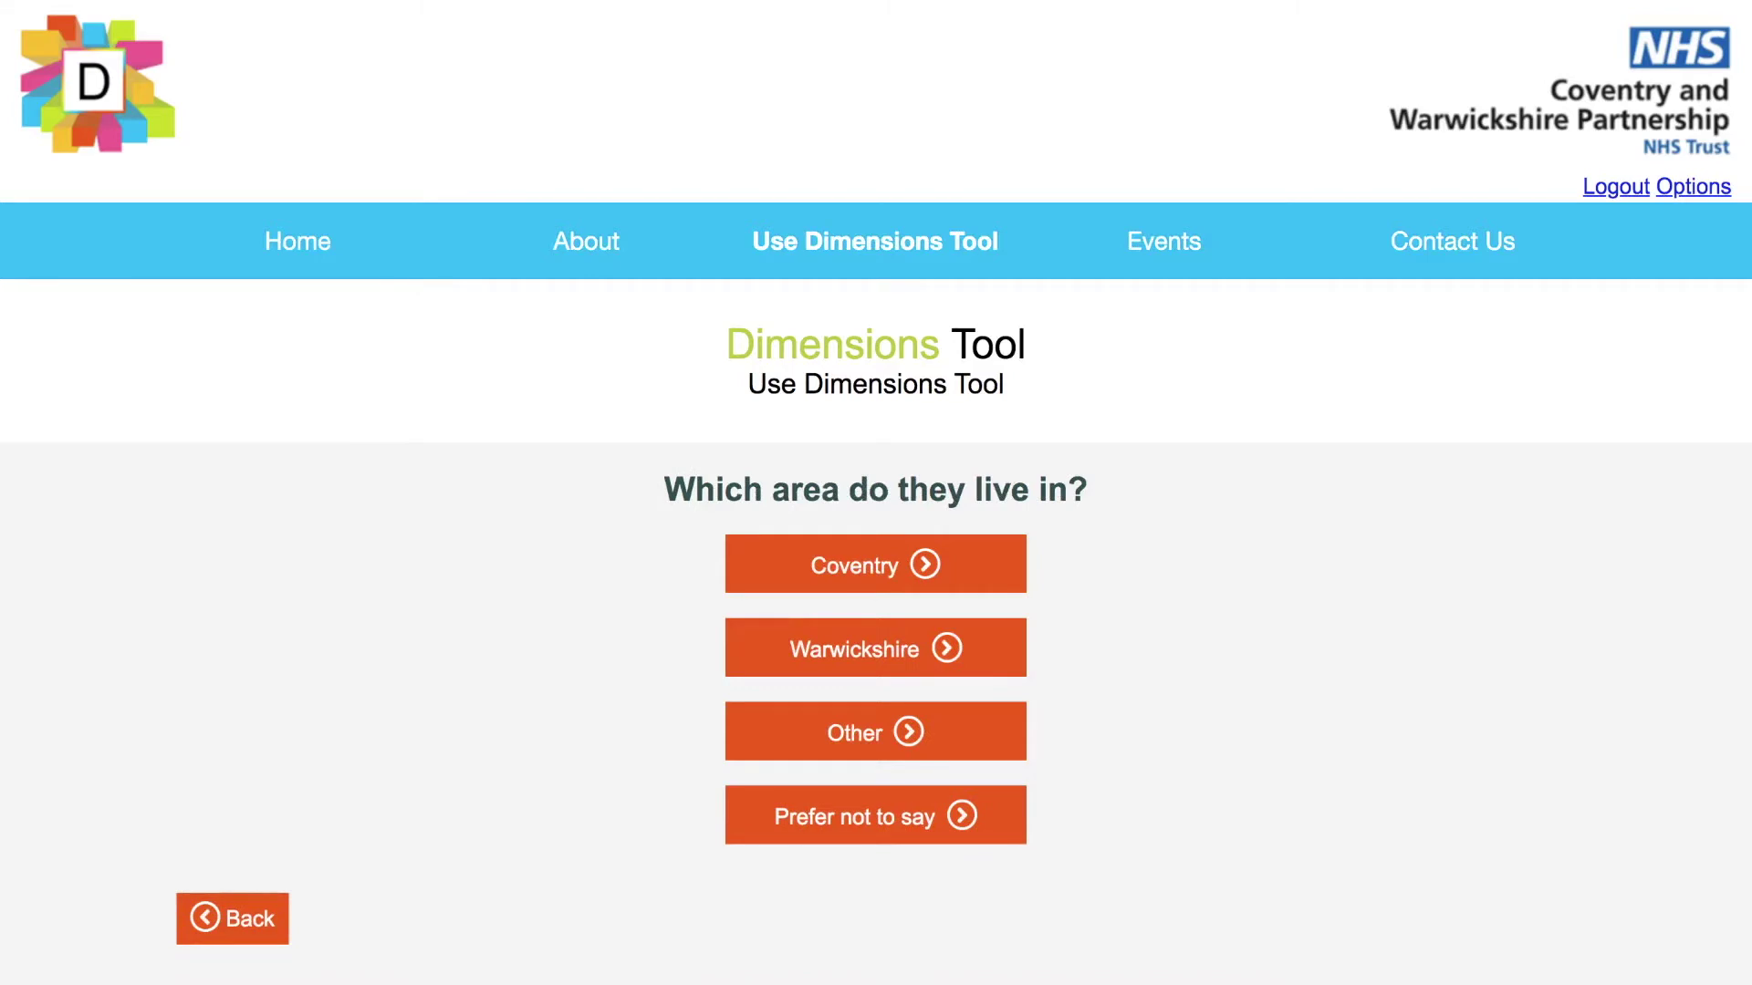
pyautogui.click(875, 646)
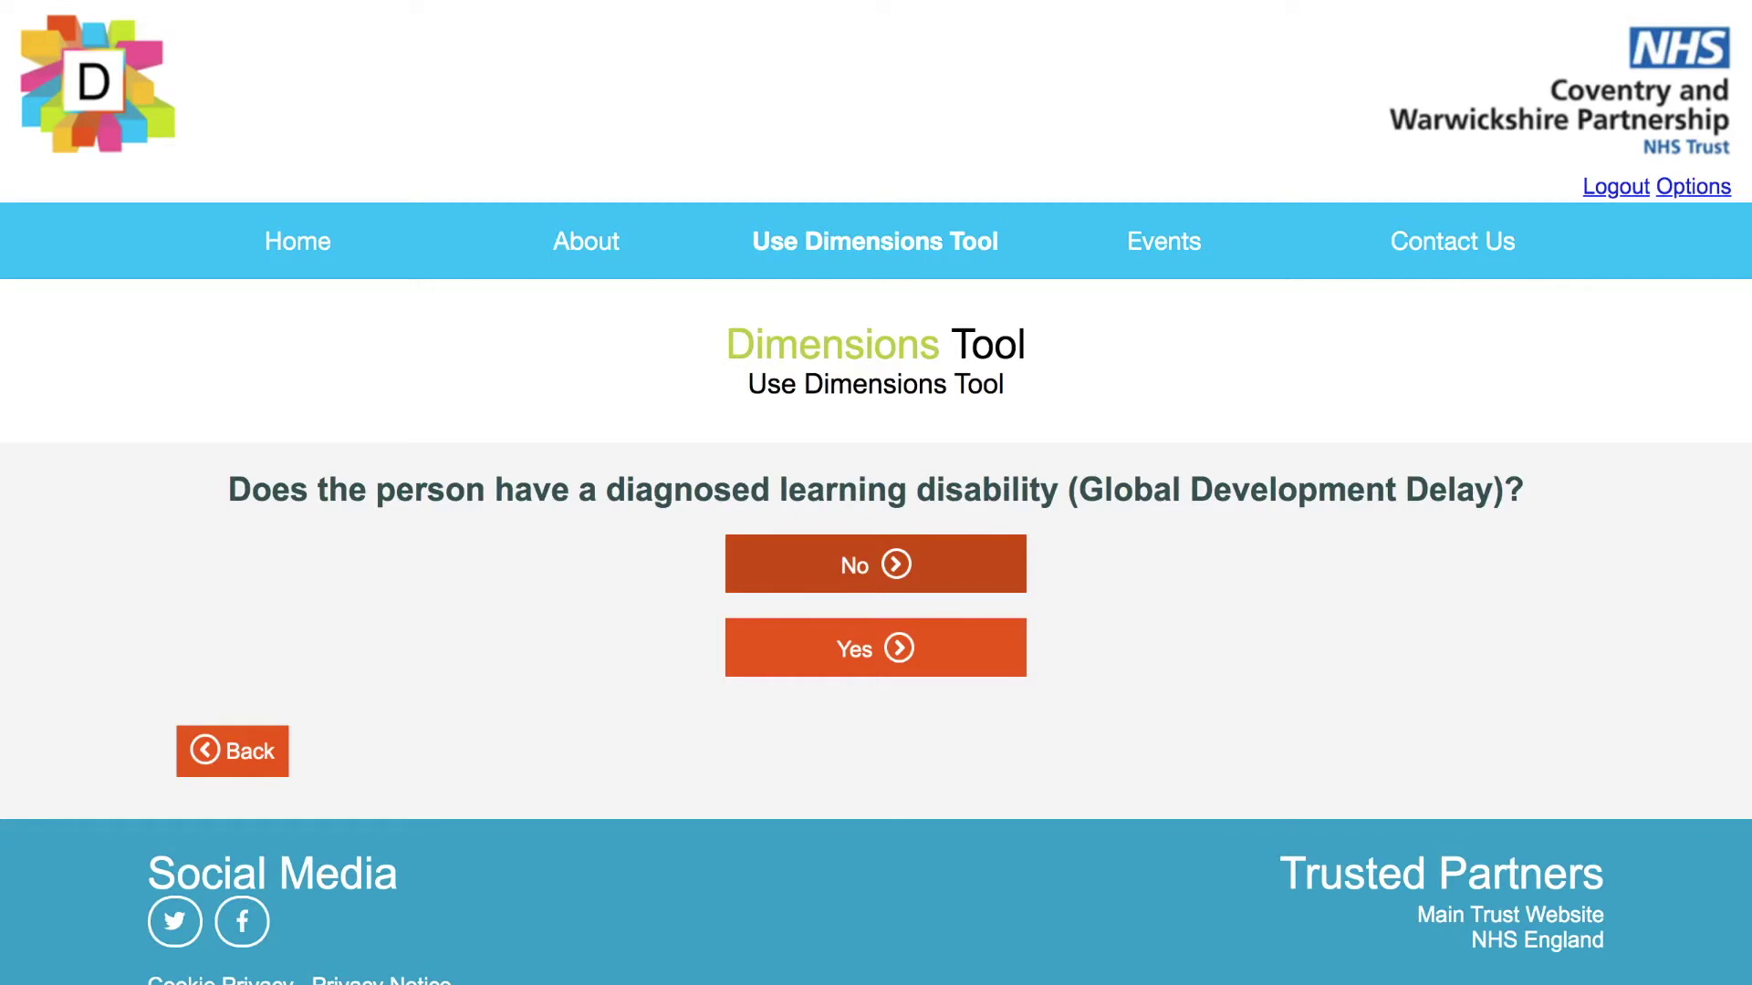
pyautogui.click(877, 564)
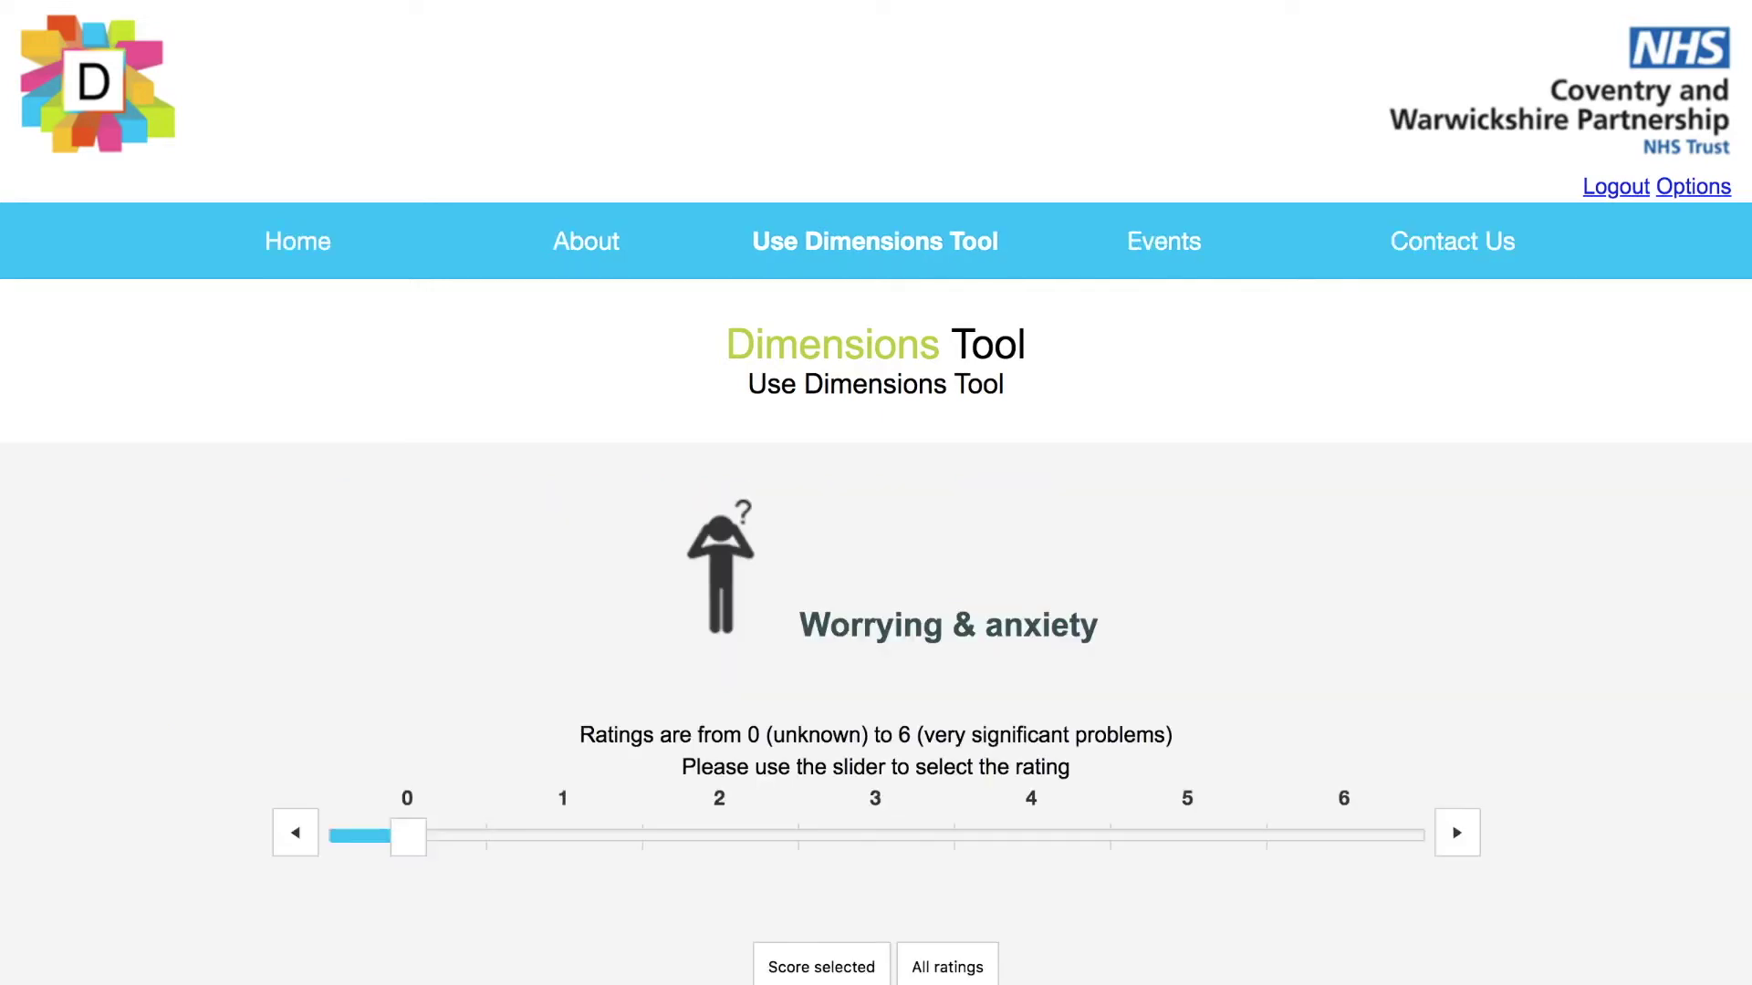
# Set the Worrying & anxiety rating to 6, stepping through the lower ratings to read their descriptions.
pyautogui.scroll(-4, 875, 493)
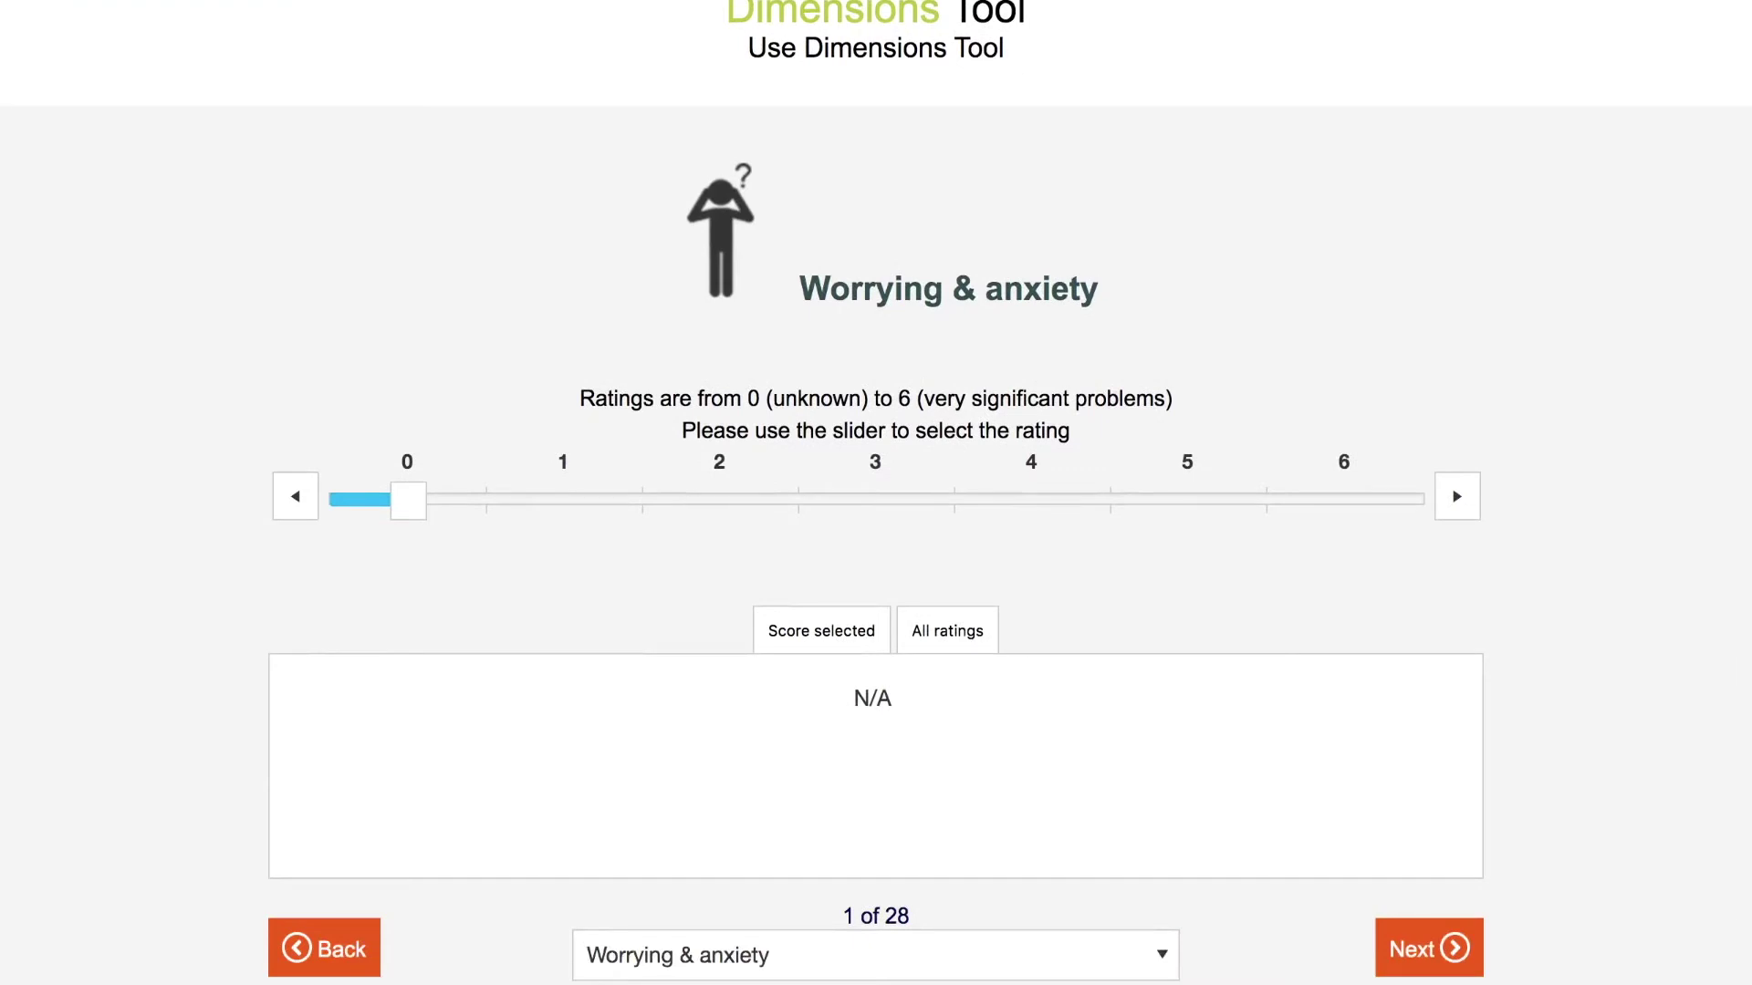
pyautogui.moveTo(407, 502); pyautogui.dragTo(694, 500)
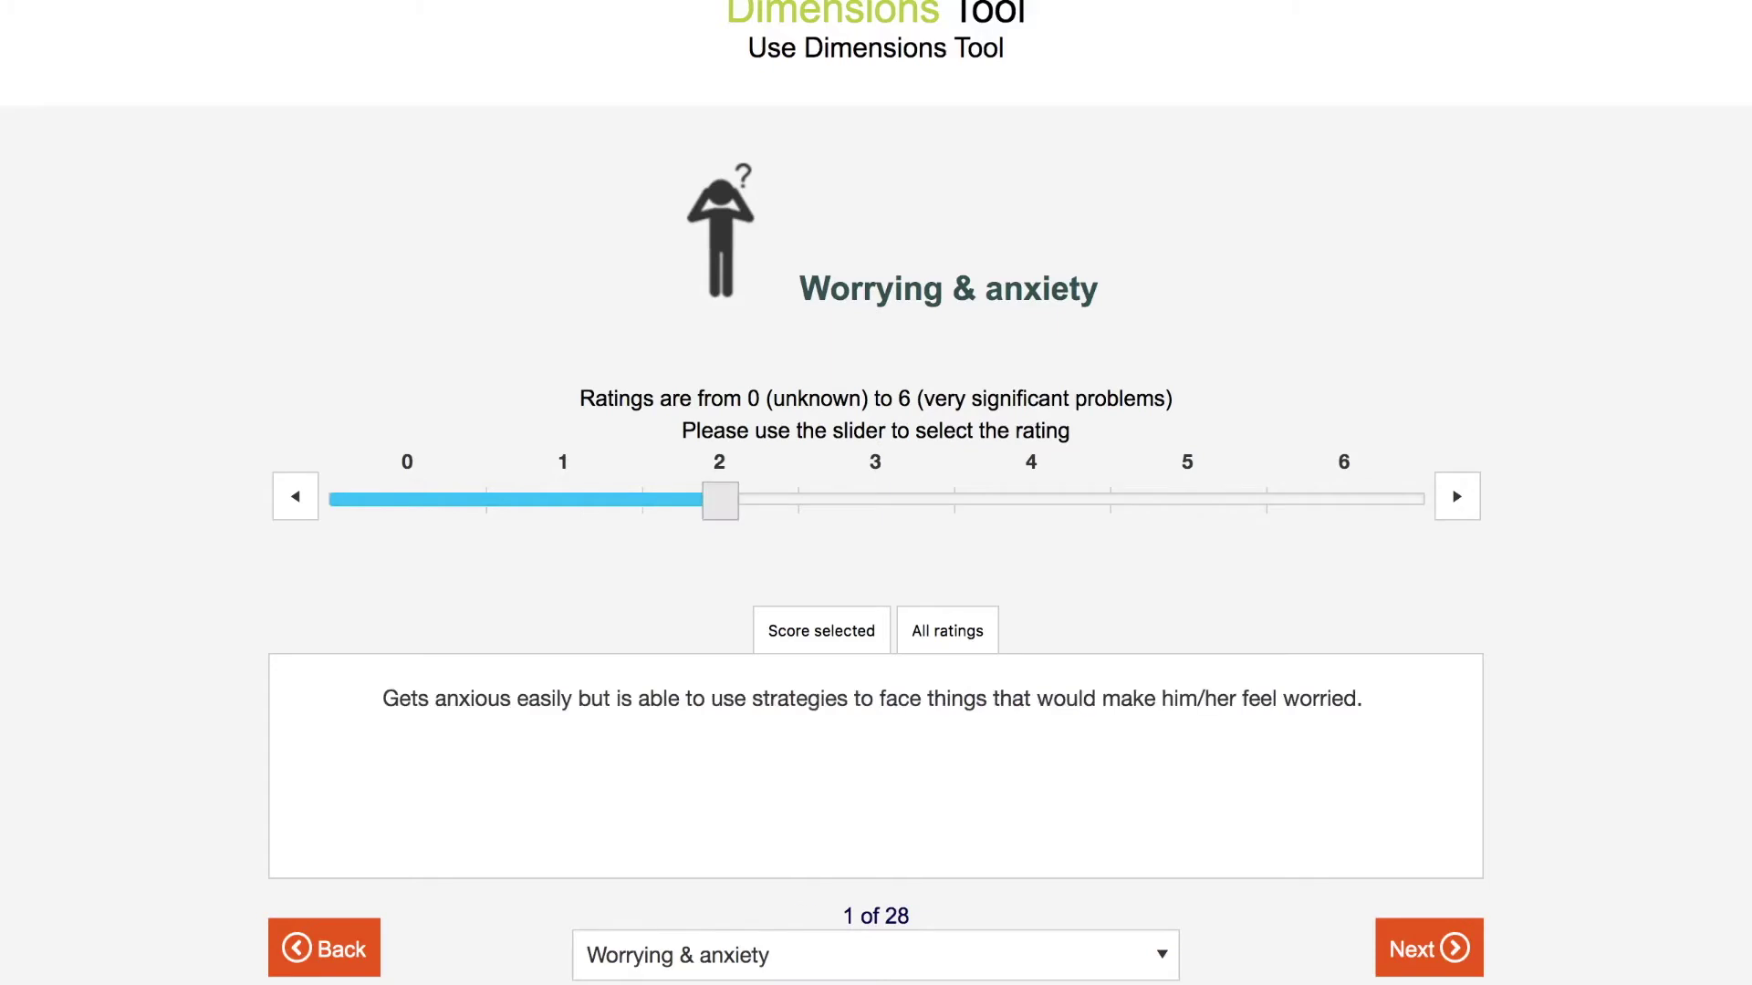
pyautogui.press('Right')
pyautogui.press('Right')
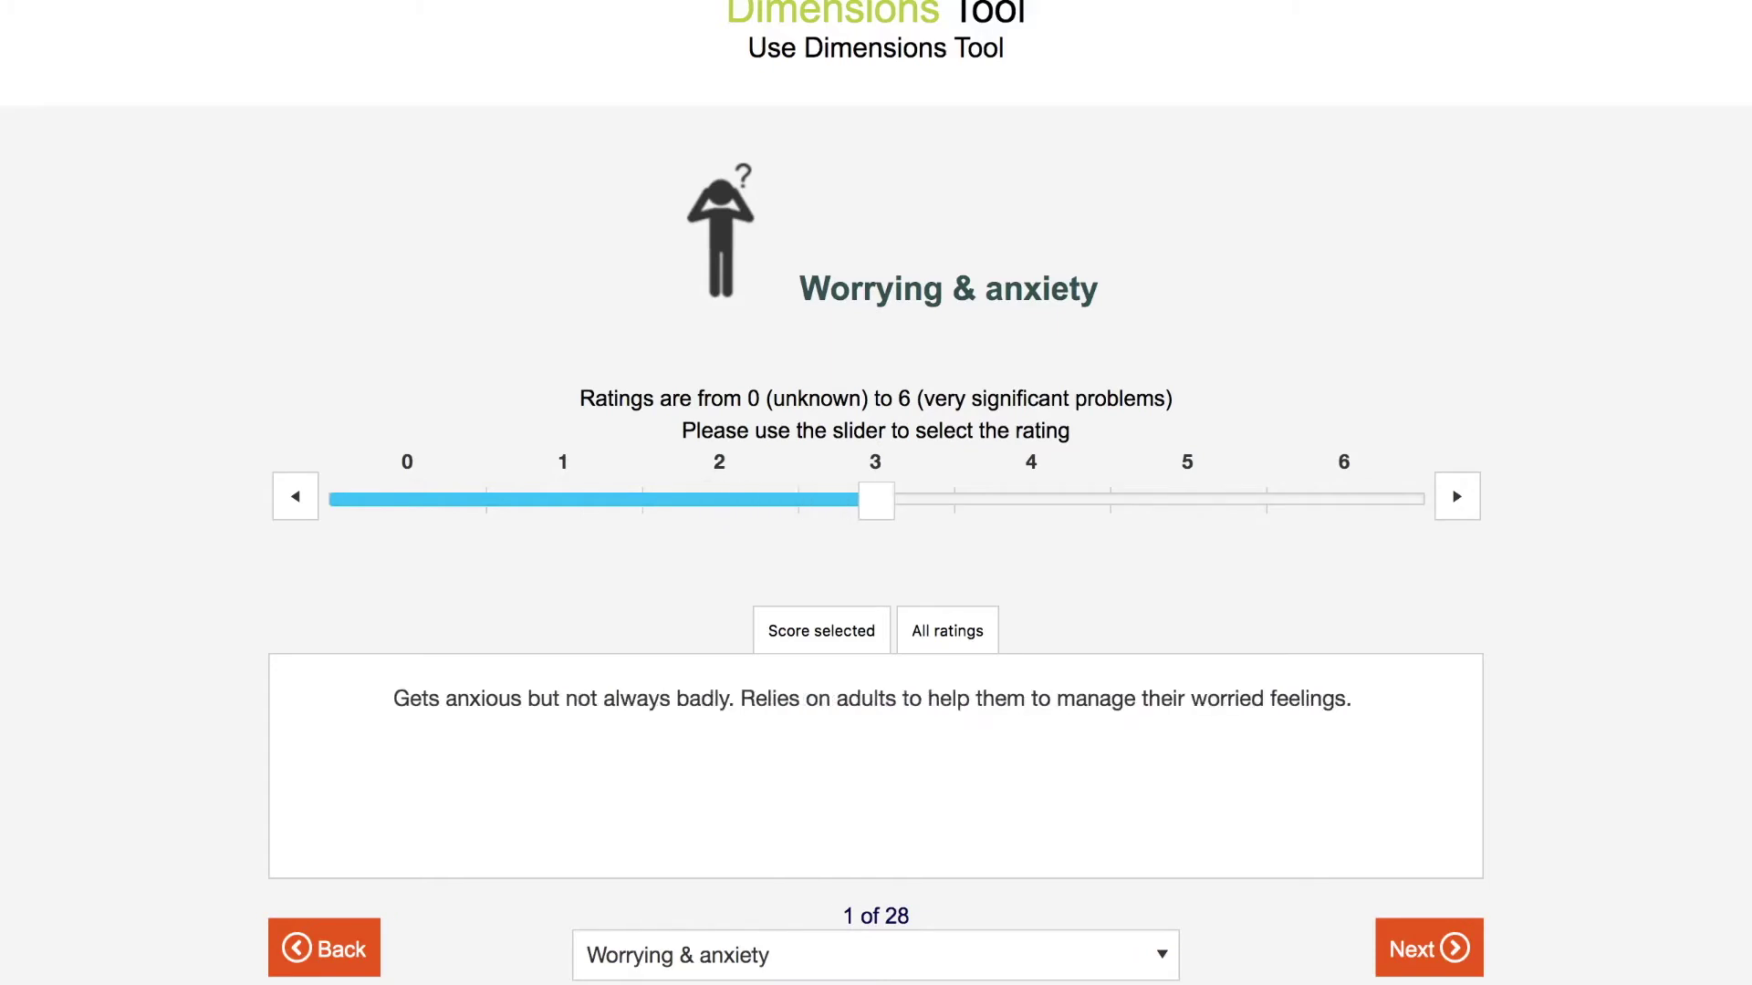
pyautogui.press('Right')
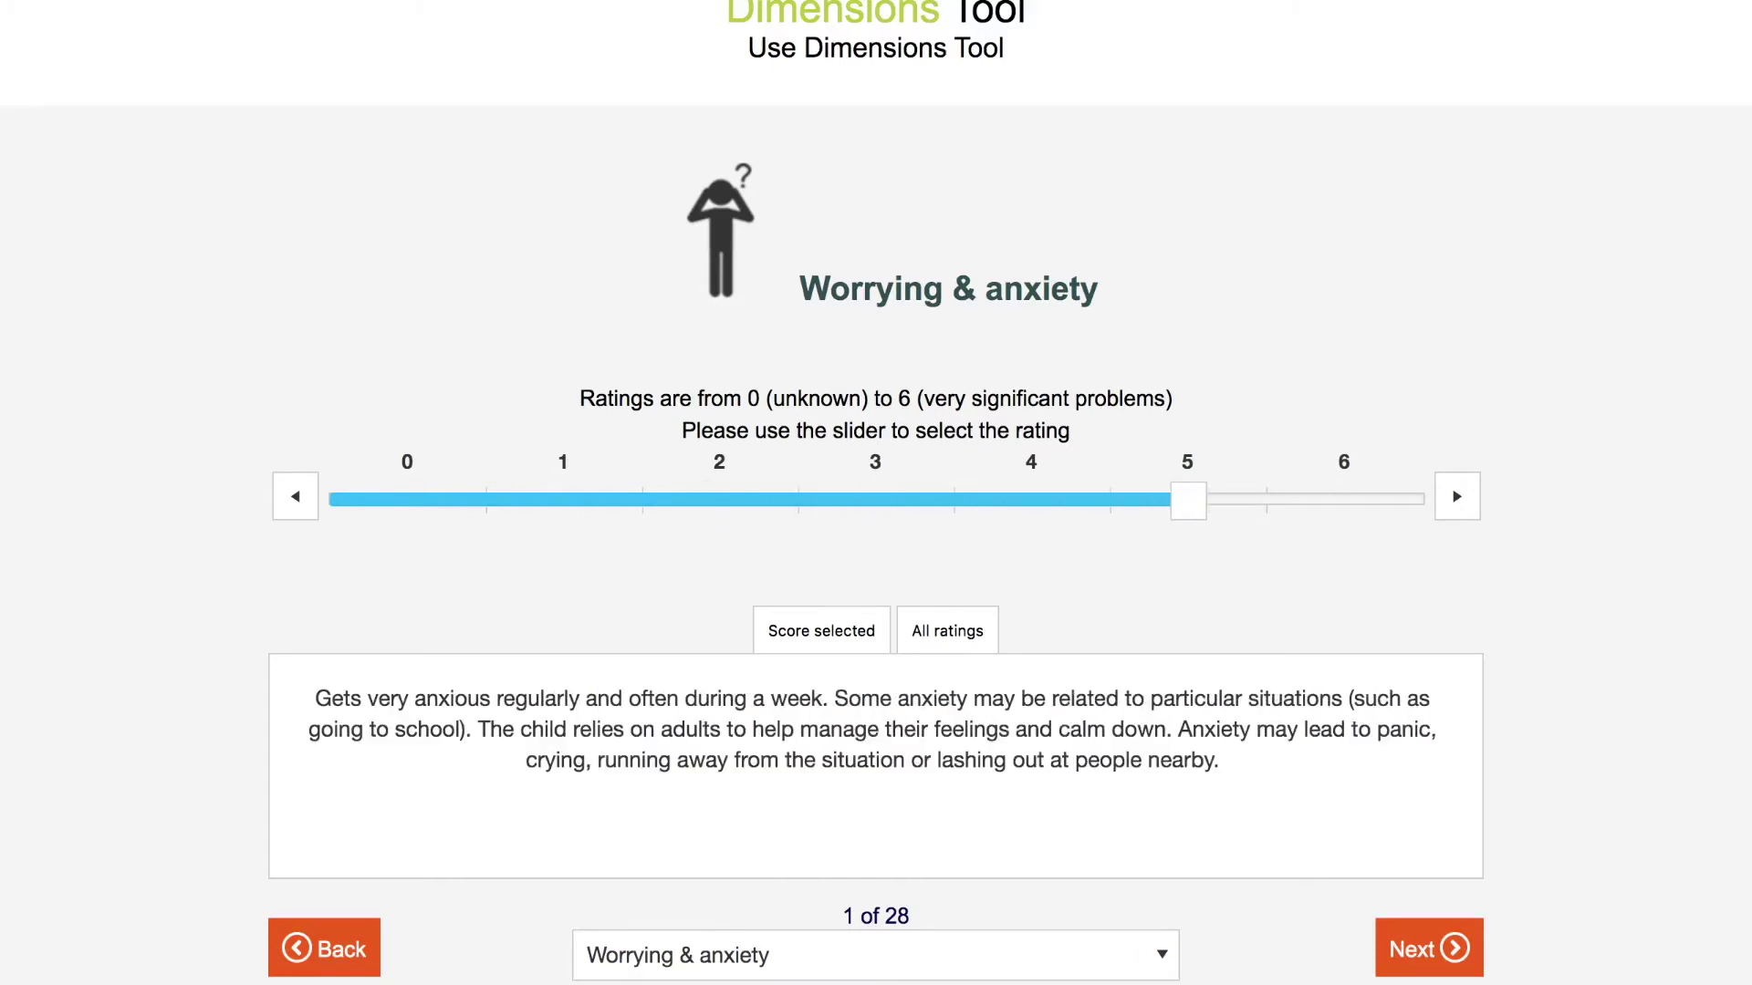
pyautogui.press('Right')
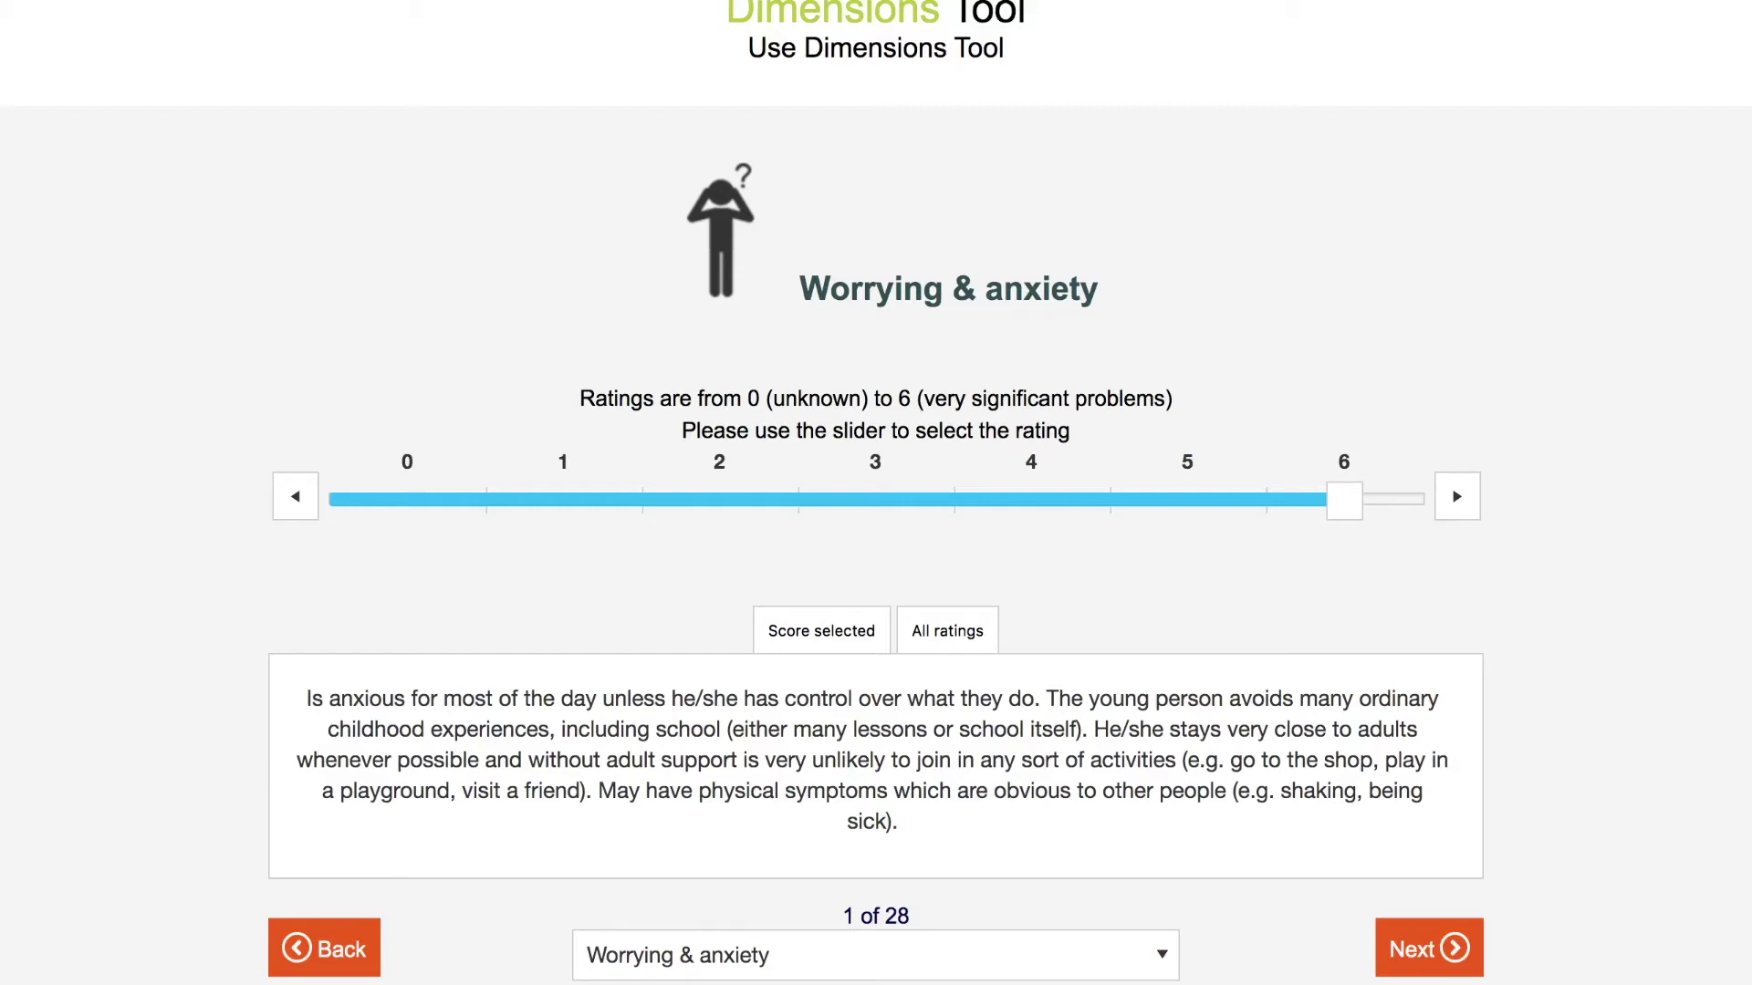
# Review the descriptions of all rating bands for Worrying & anxiety, and return to the selected score's description.
pyautogui.click(948, 631)
pyautogui.scroll(-5, 877, 492)
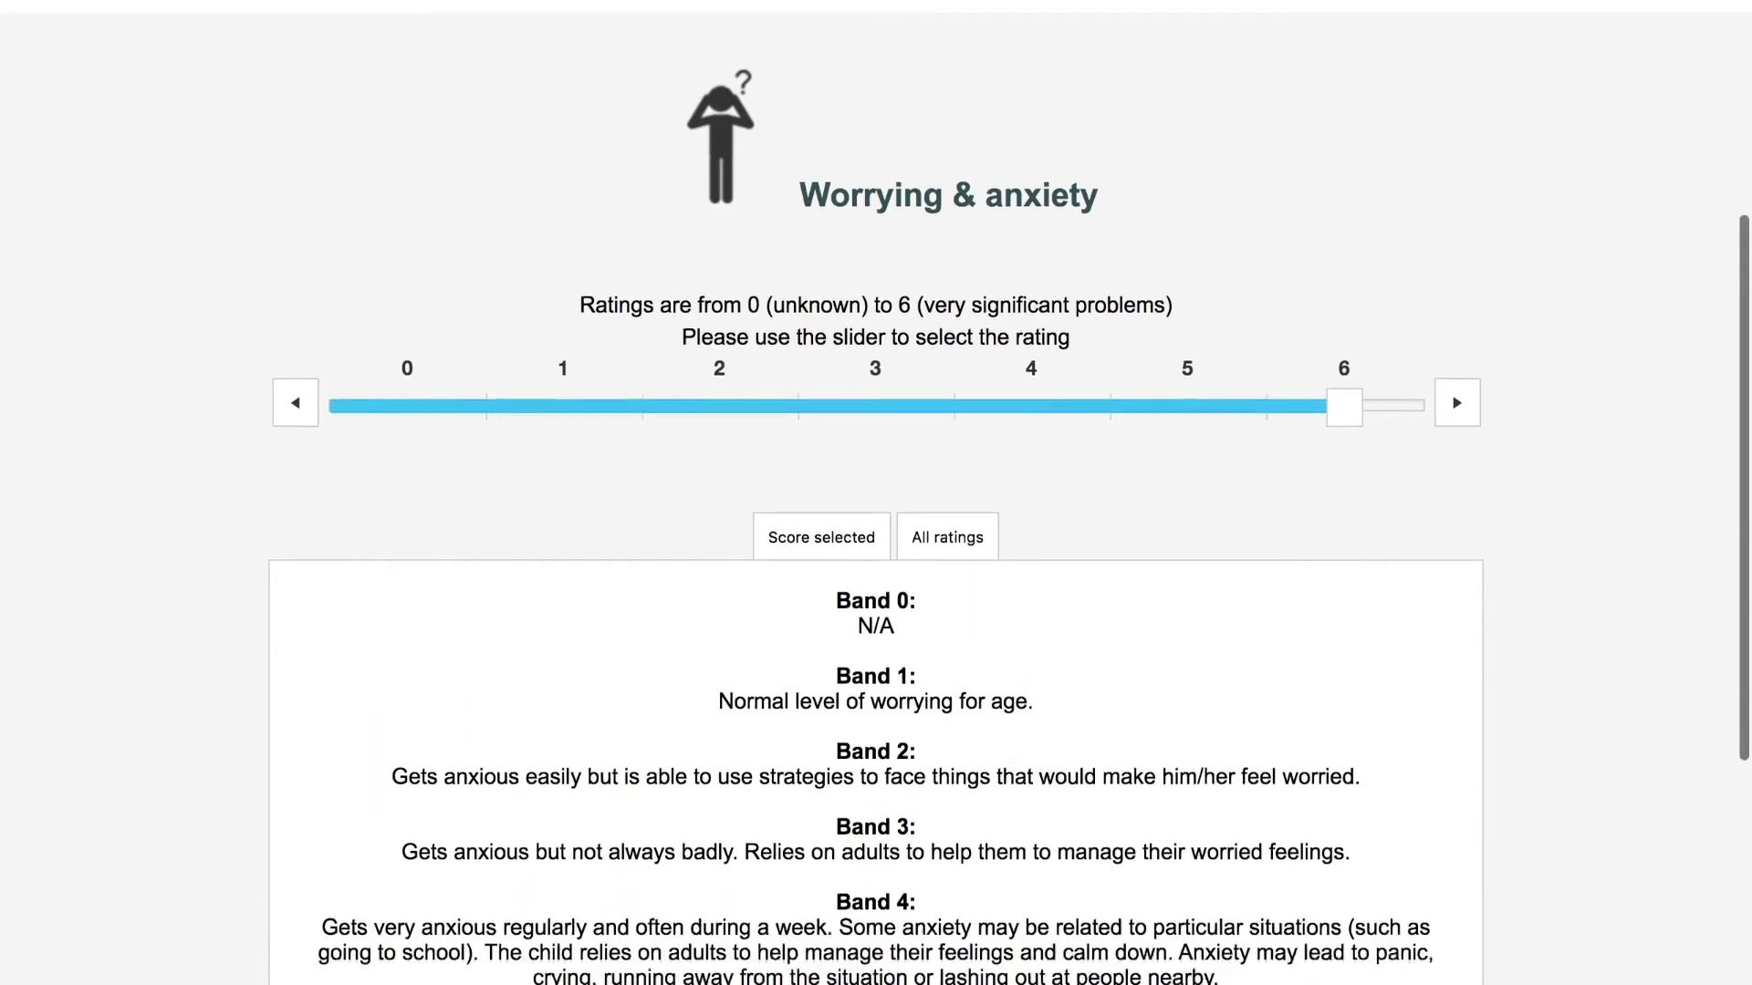
pyautogui.scroll(-1, 875, 493)
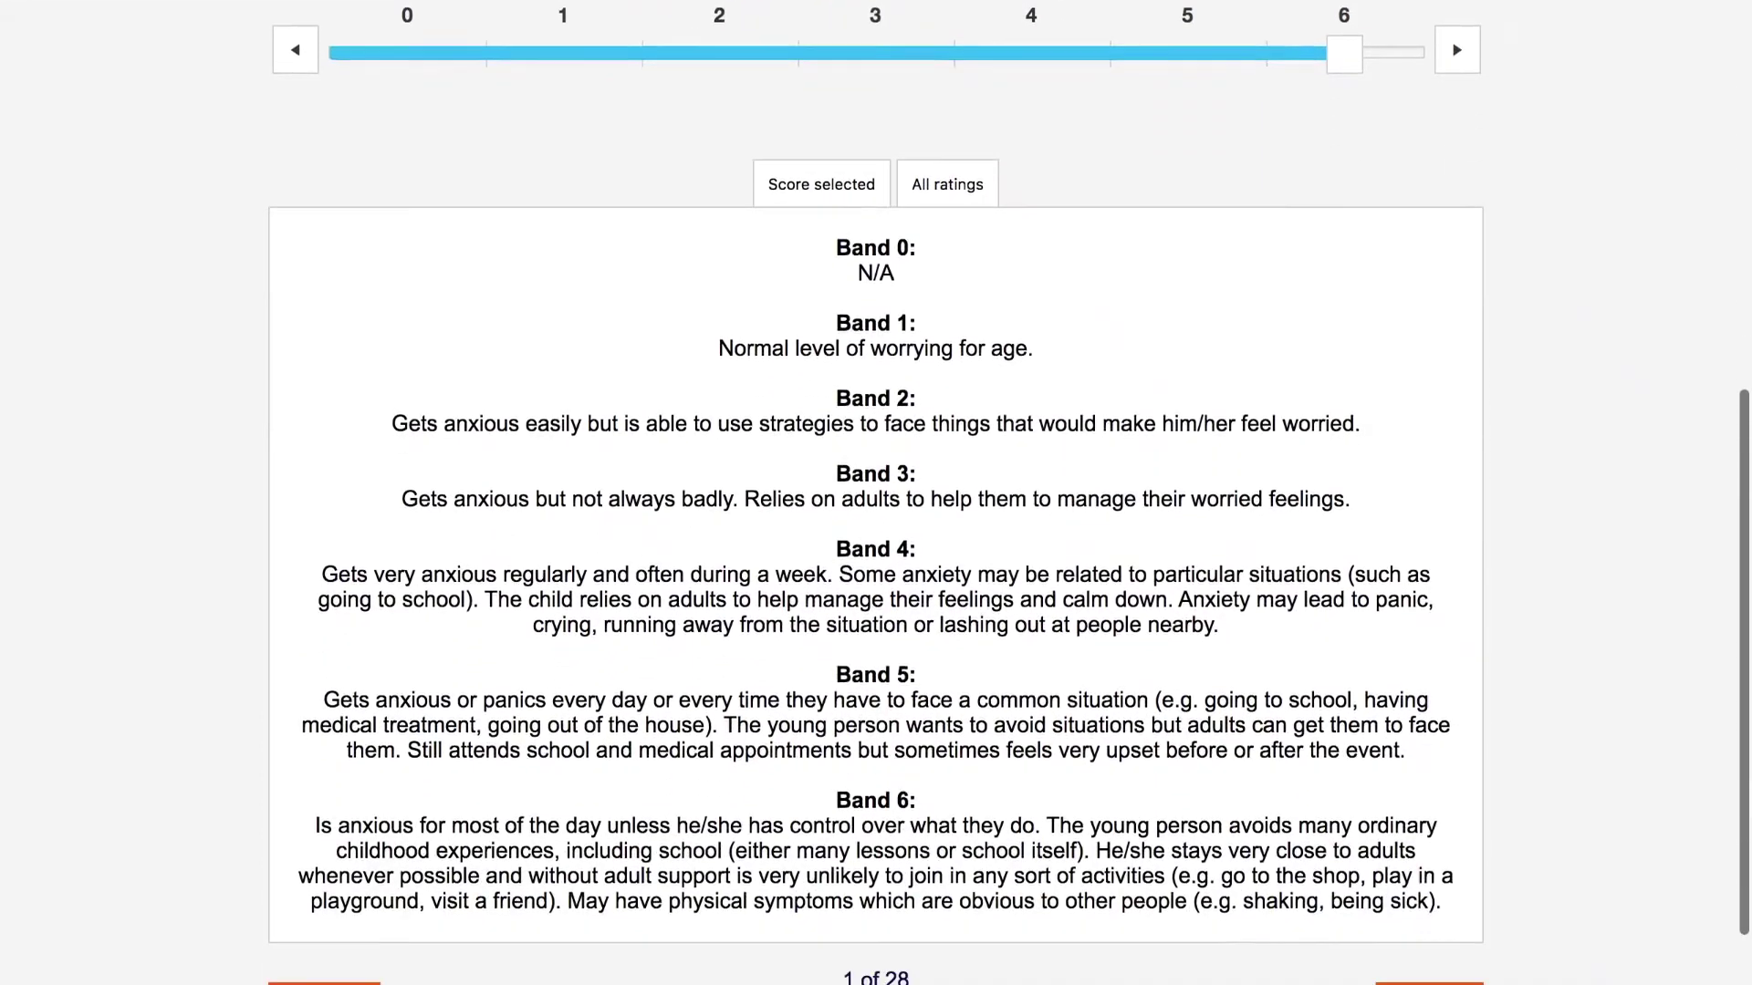
pyautogui.scroll(2, 876, 494)
pyautogui.scroll(4, 877, 494)
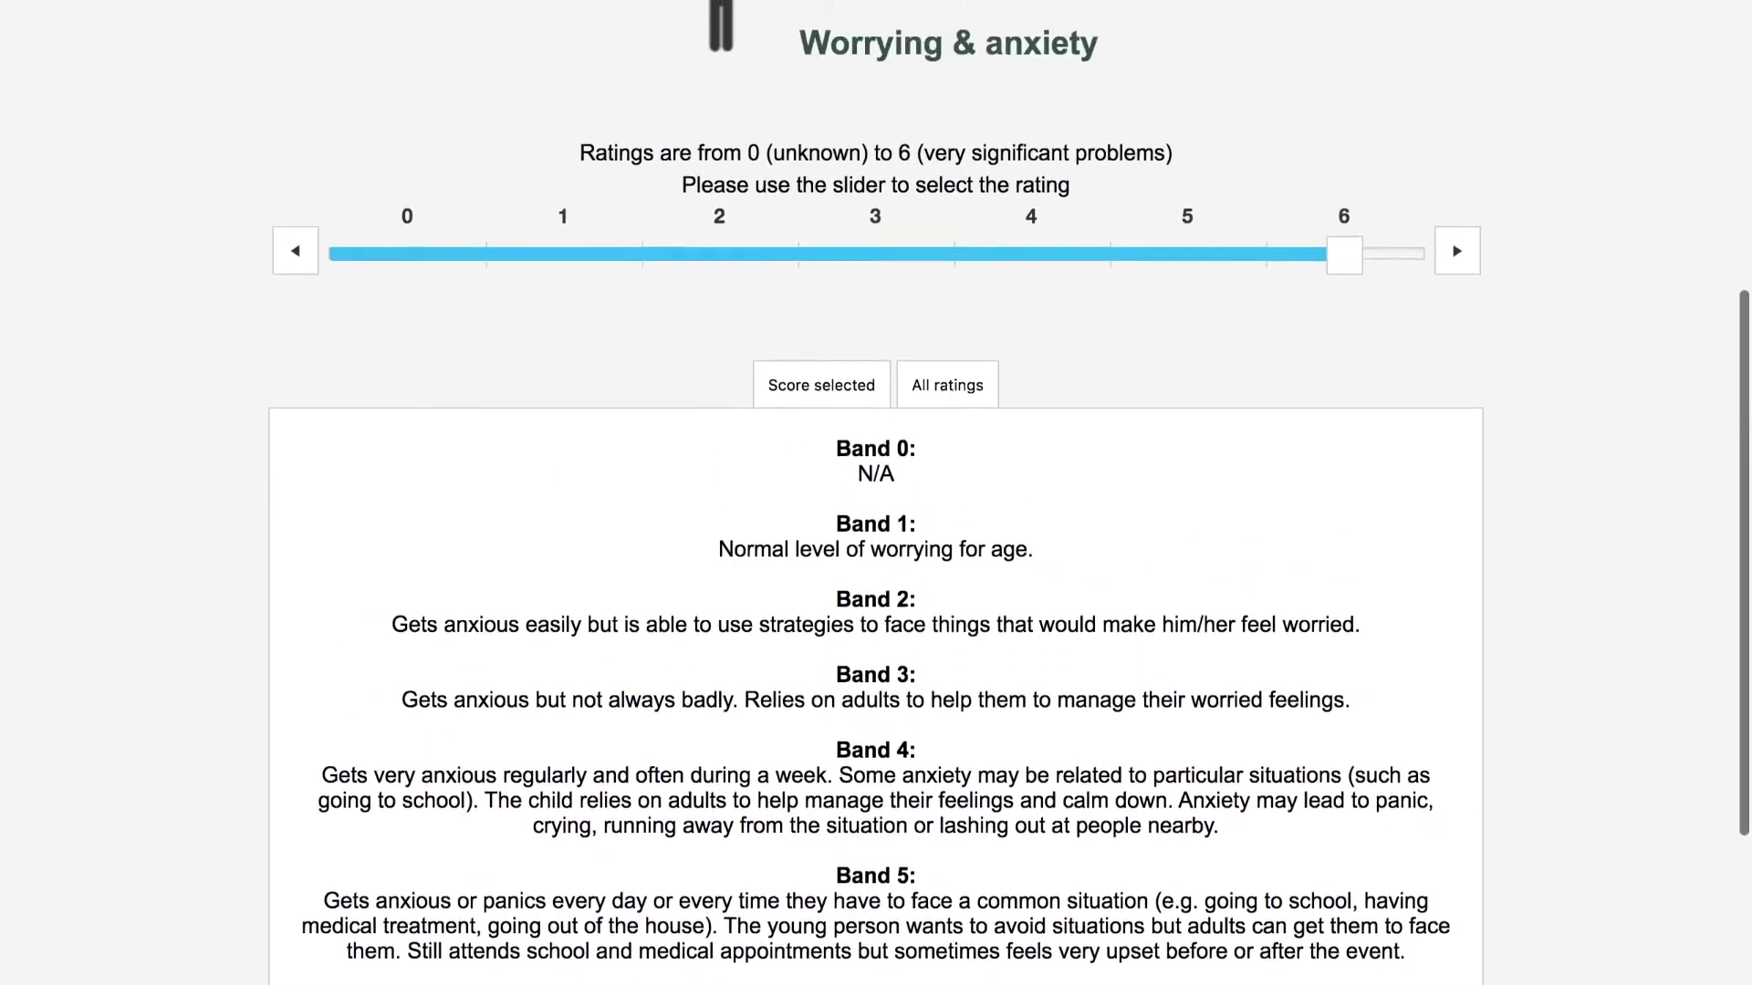
pyautogui.scroll(1, 876, 493)
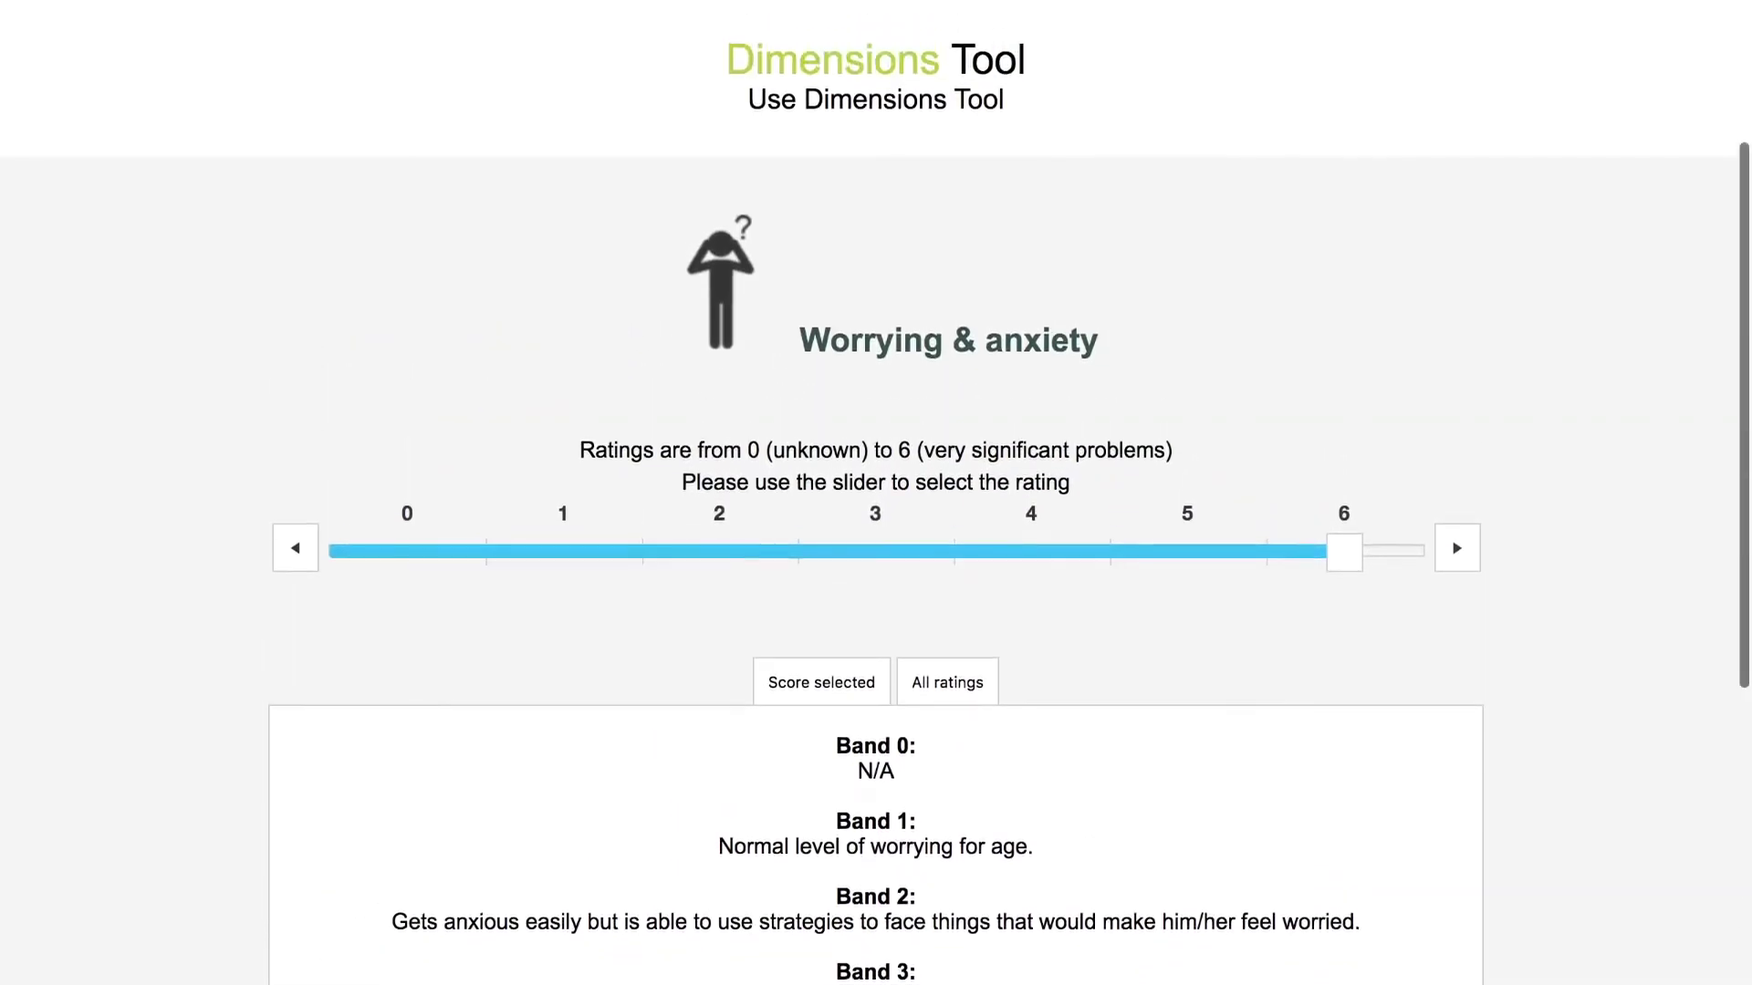
pyautogui.click(821, 682)
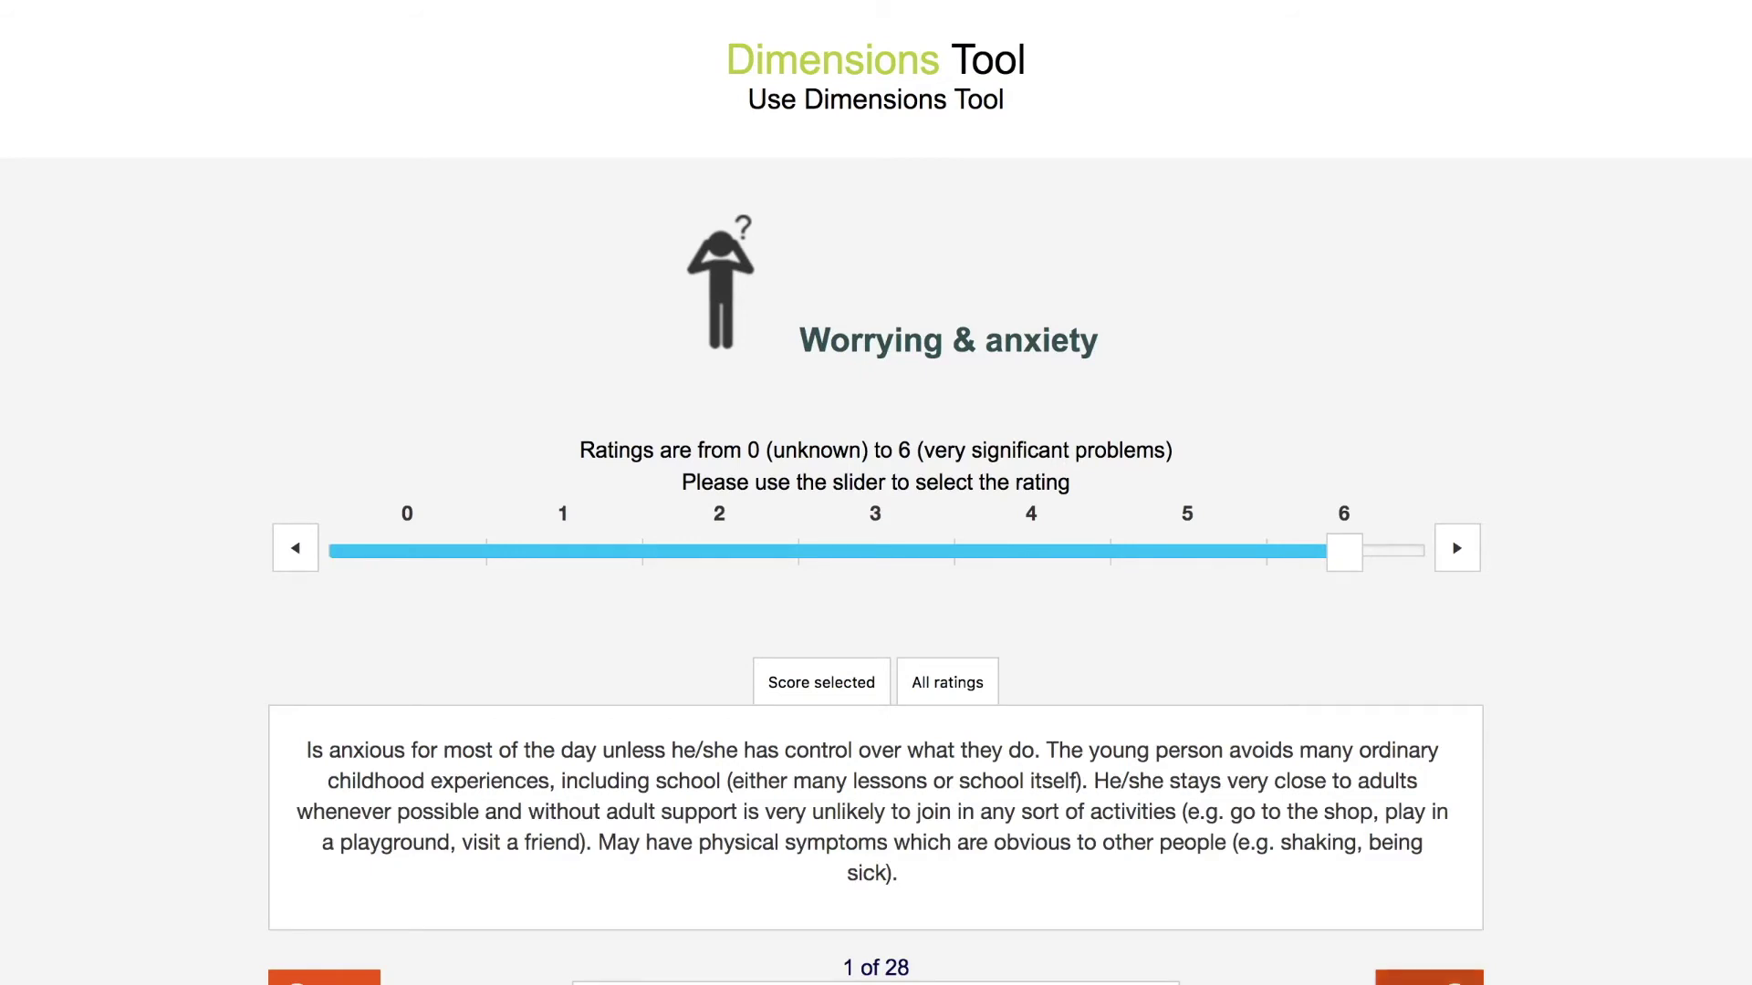
# Advance to the Mood & enjoyment dimension, rate it 4, and move on to the Eating dimension.
pyautogui.click(1428, 979)
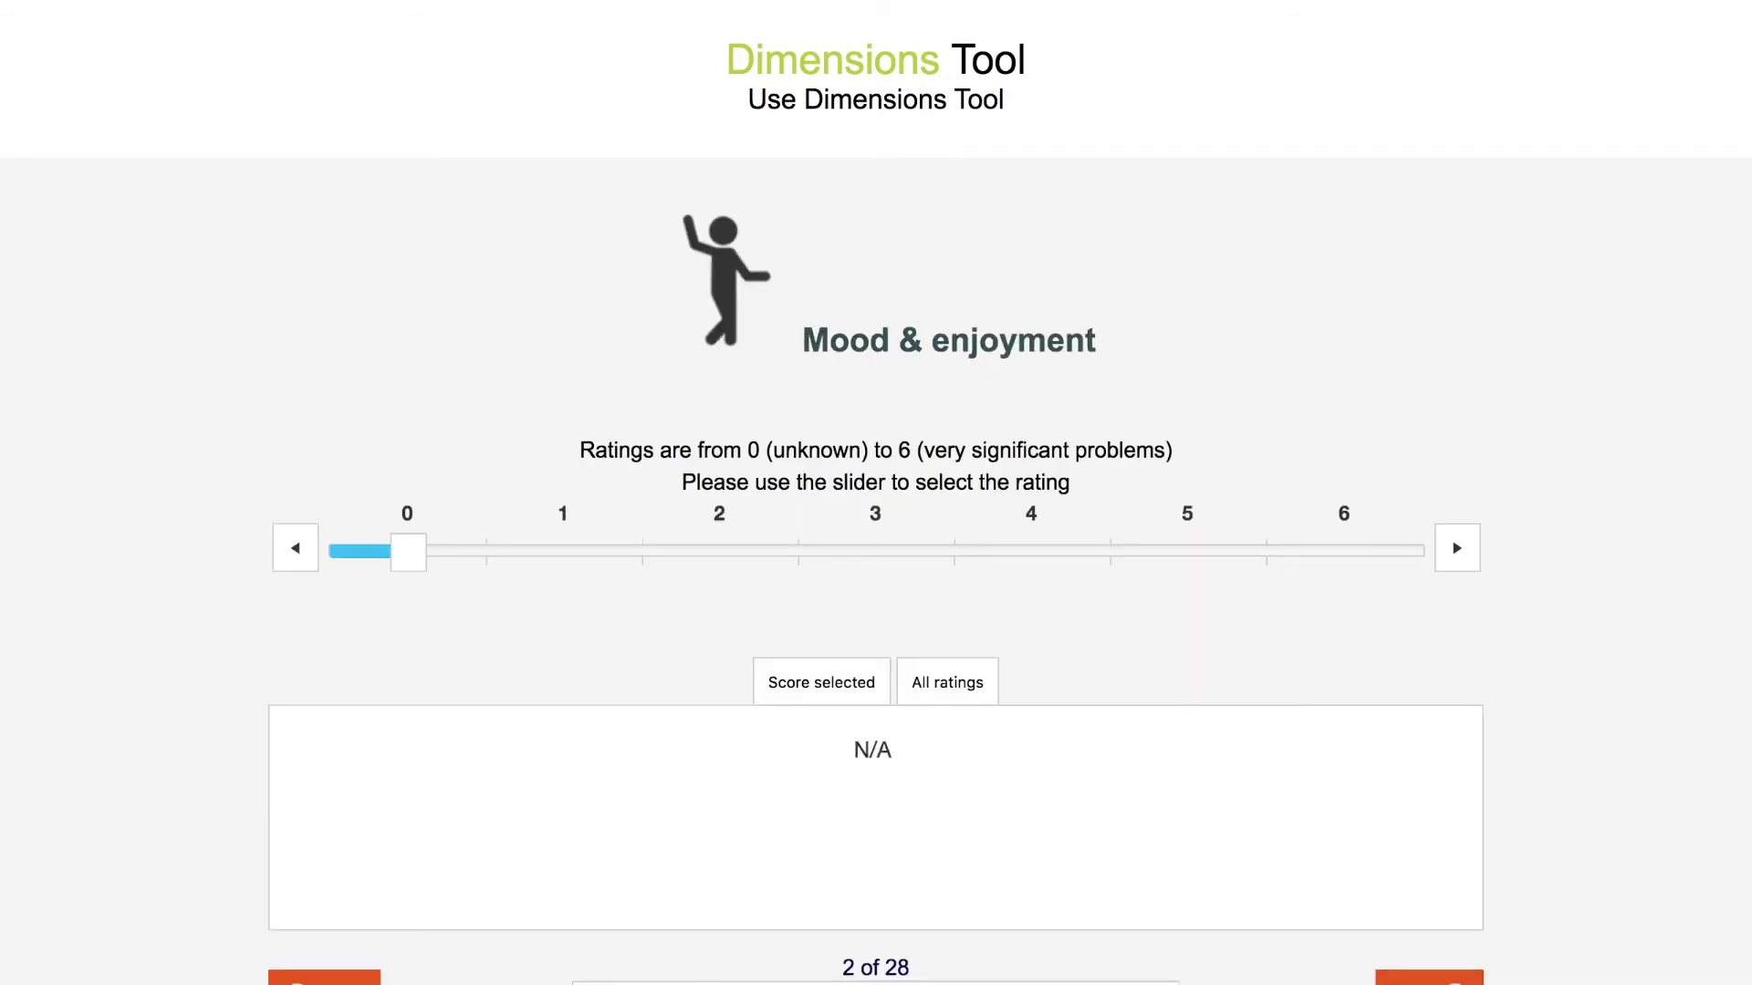
pyautogui.click(1033, 551)
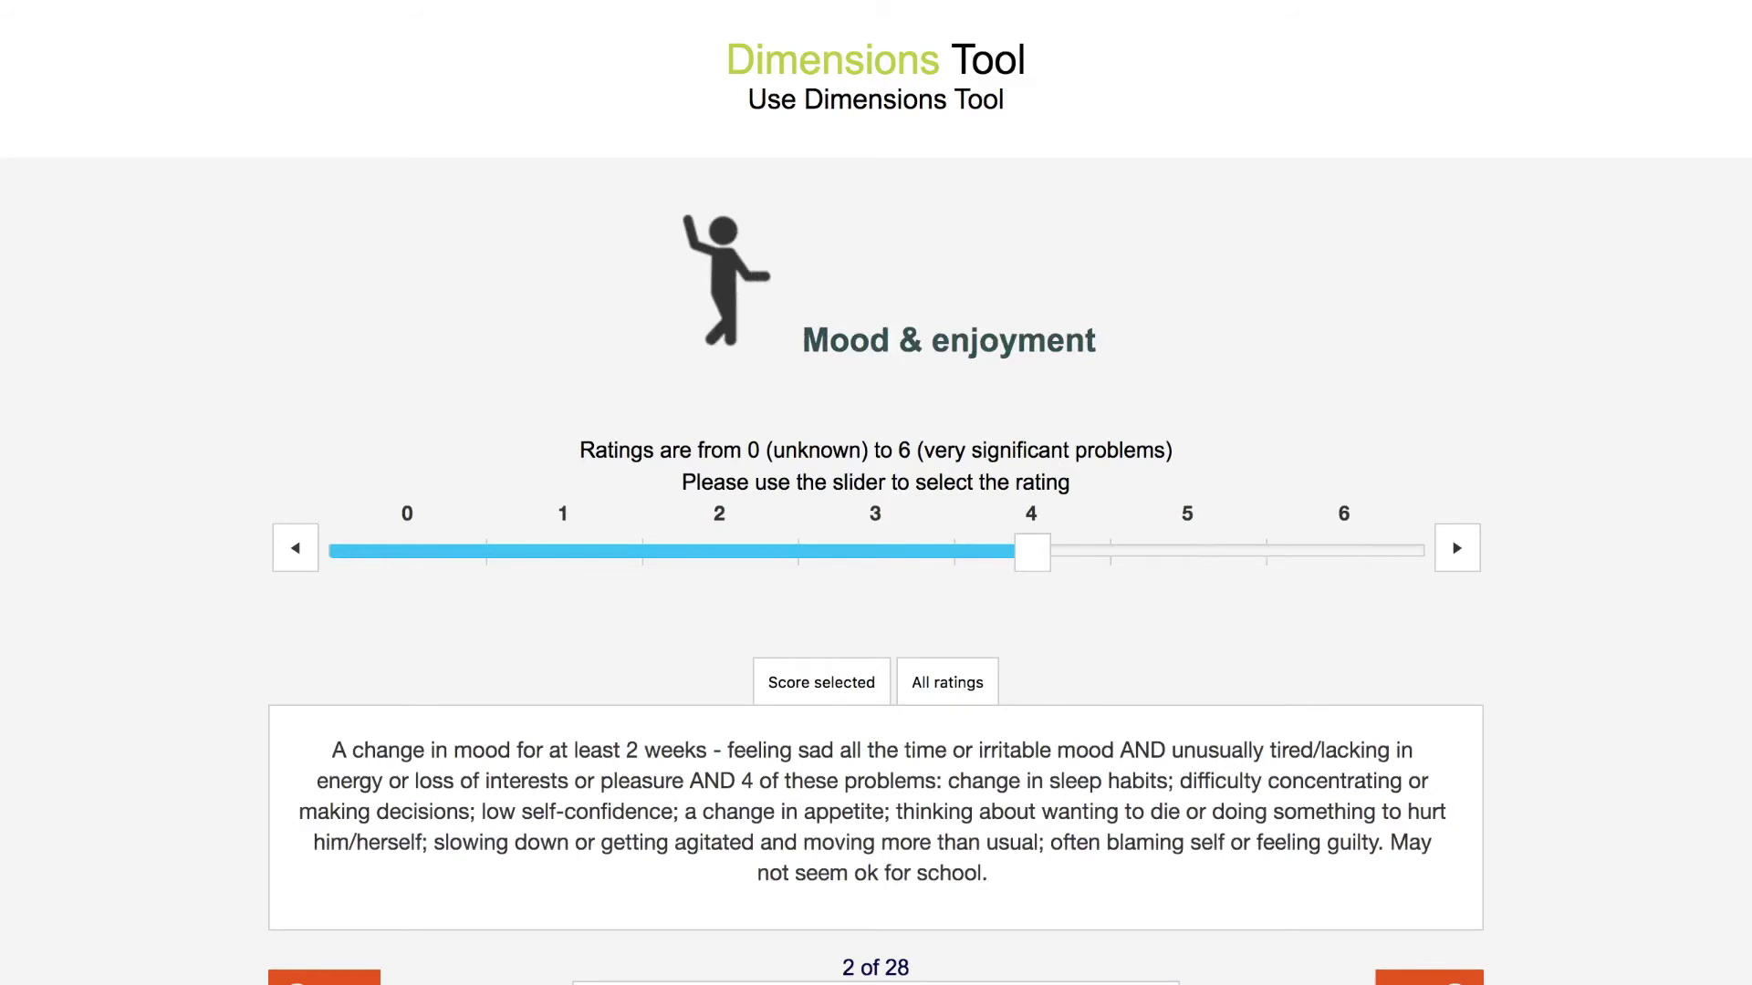
pyautogui.click(1429, 979)
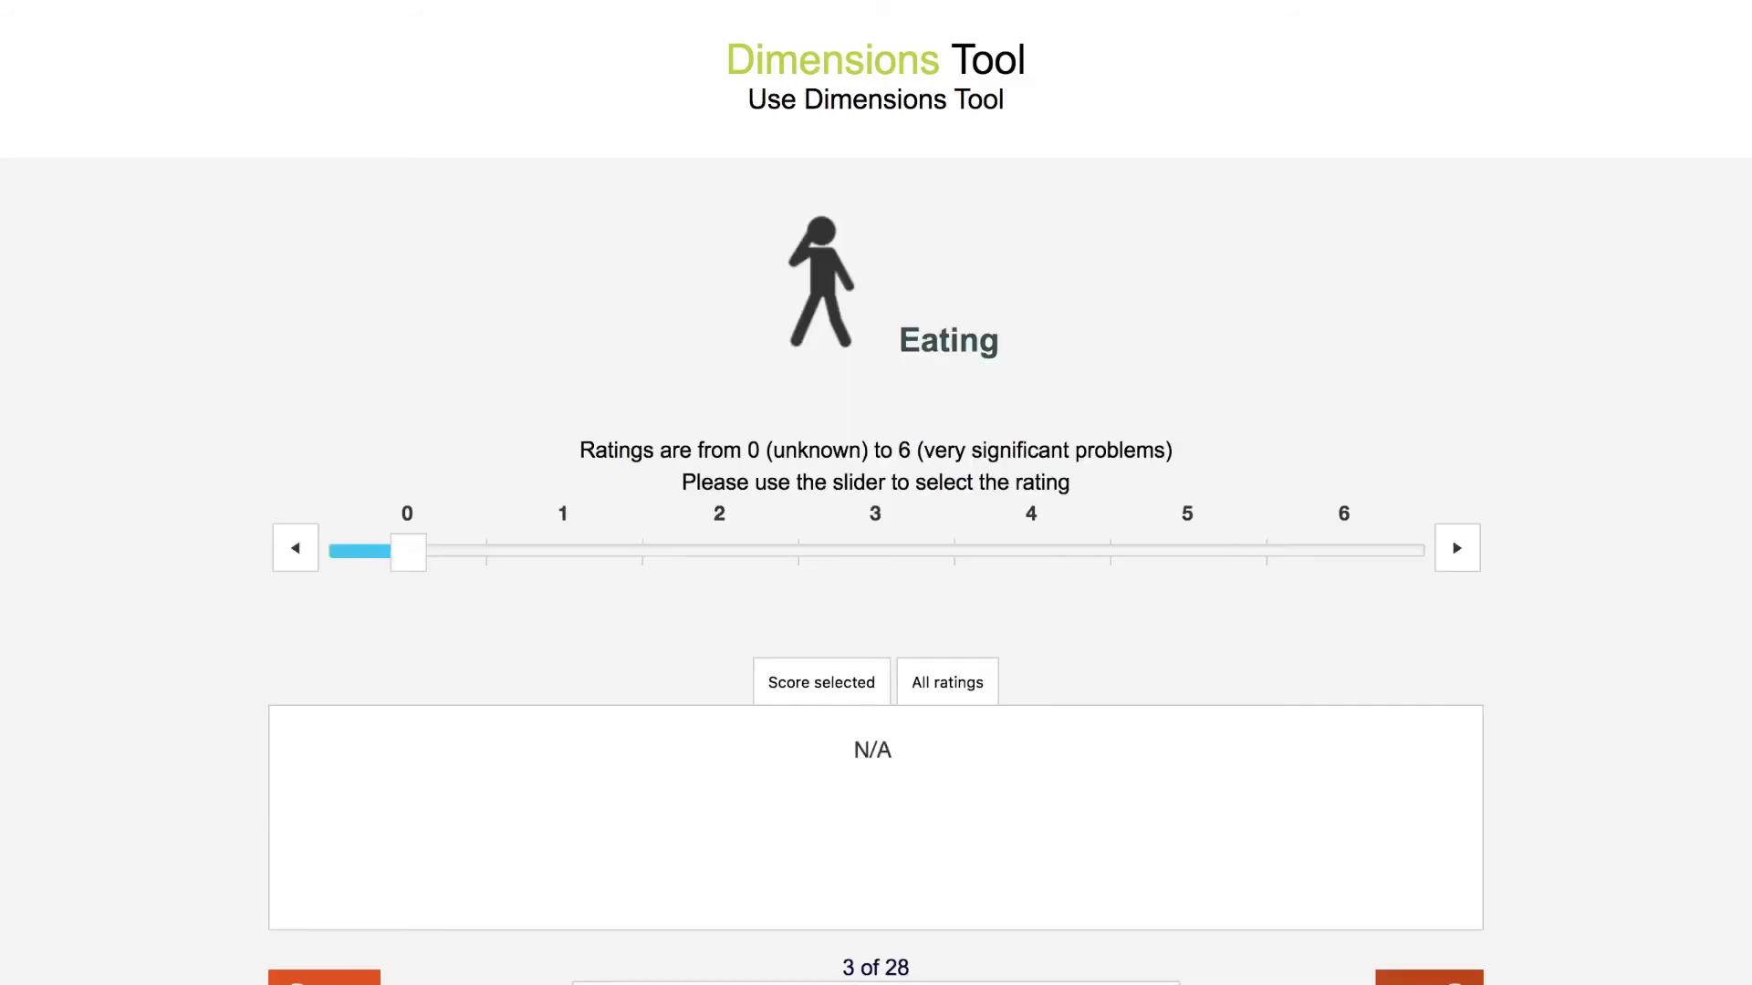
# Rate Eating 2, Managing impulses & urges 5 and Attending school, college or training 4, and finish the rating to generate the report.
pyautogui.click(720, 551)
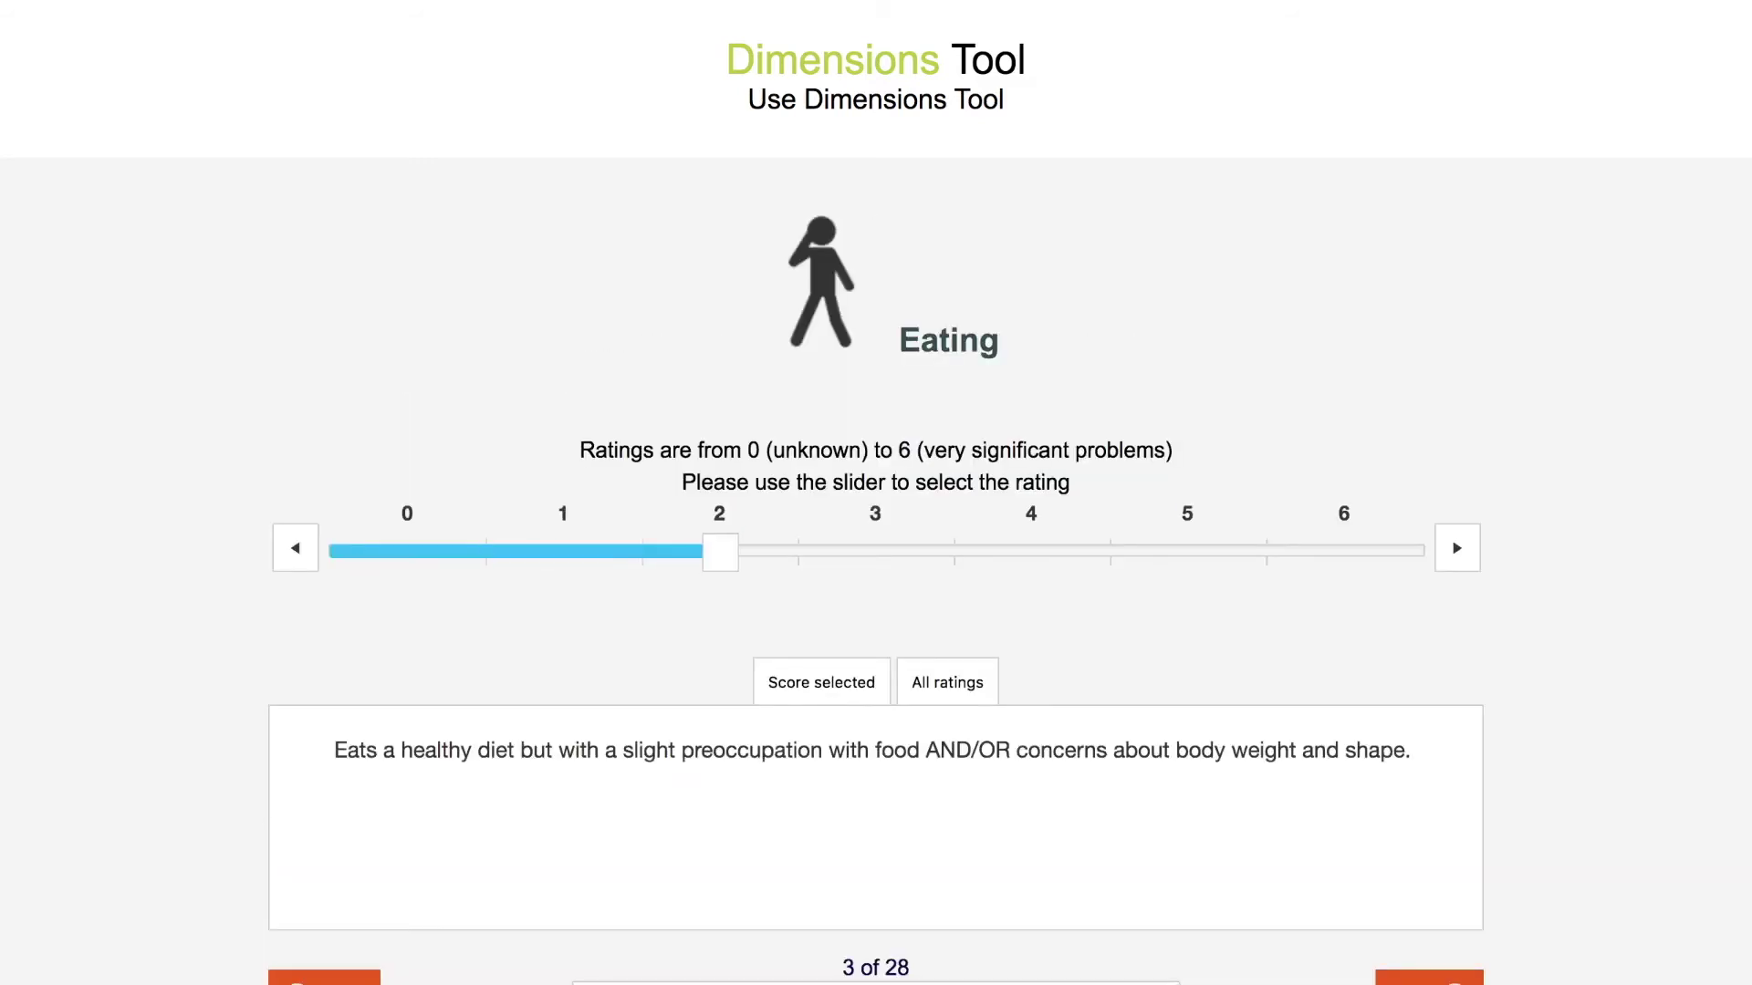
pyautogui.click(1429, 979)
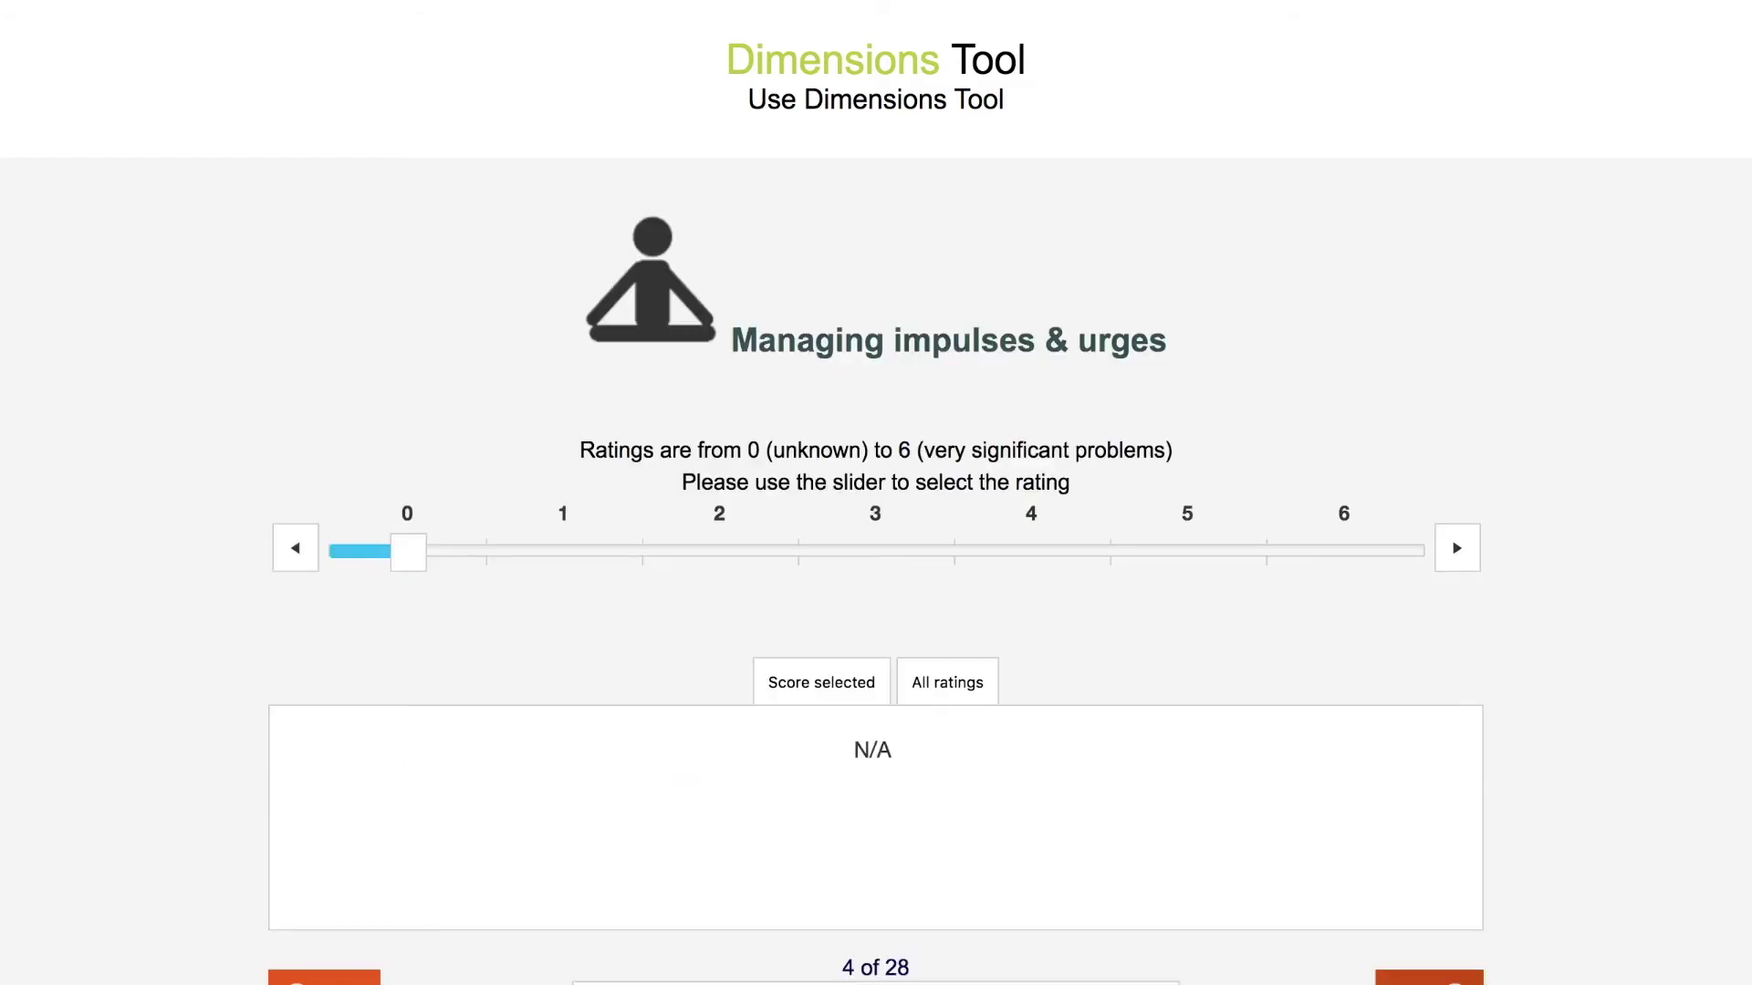
pyautogui.click(1188, 552)
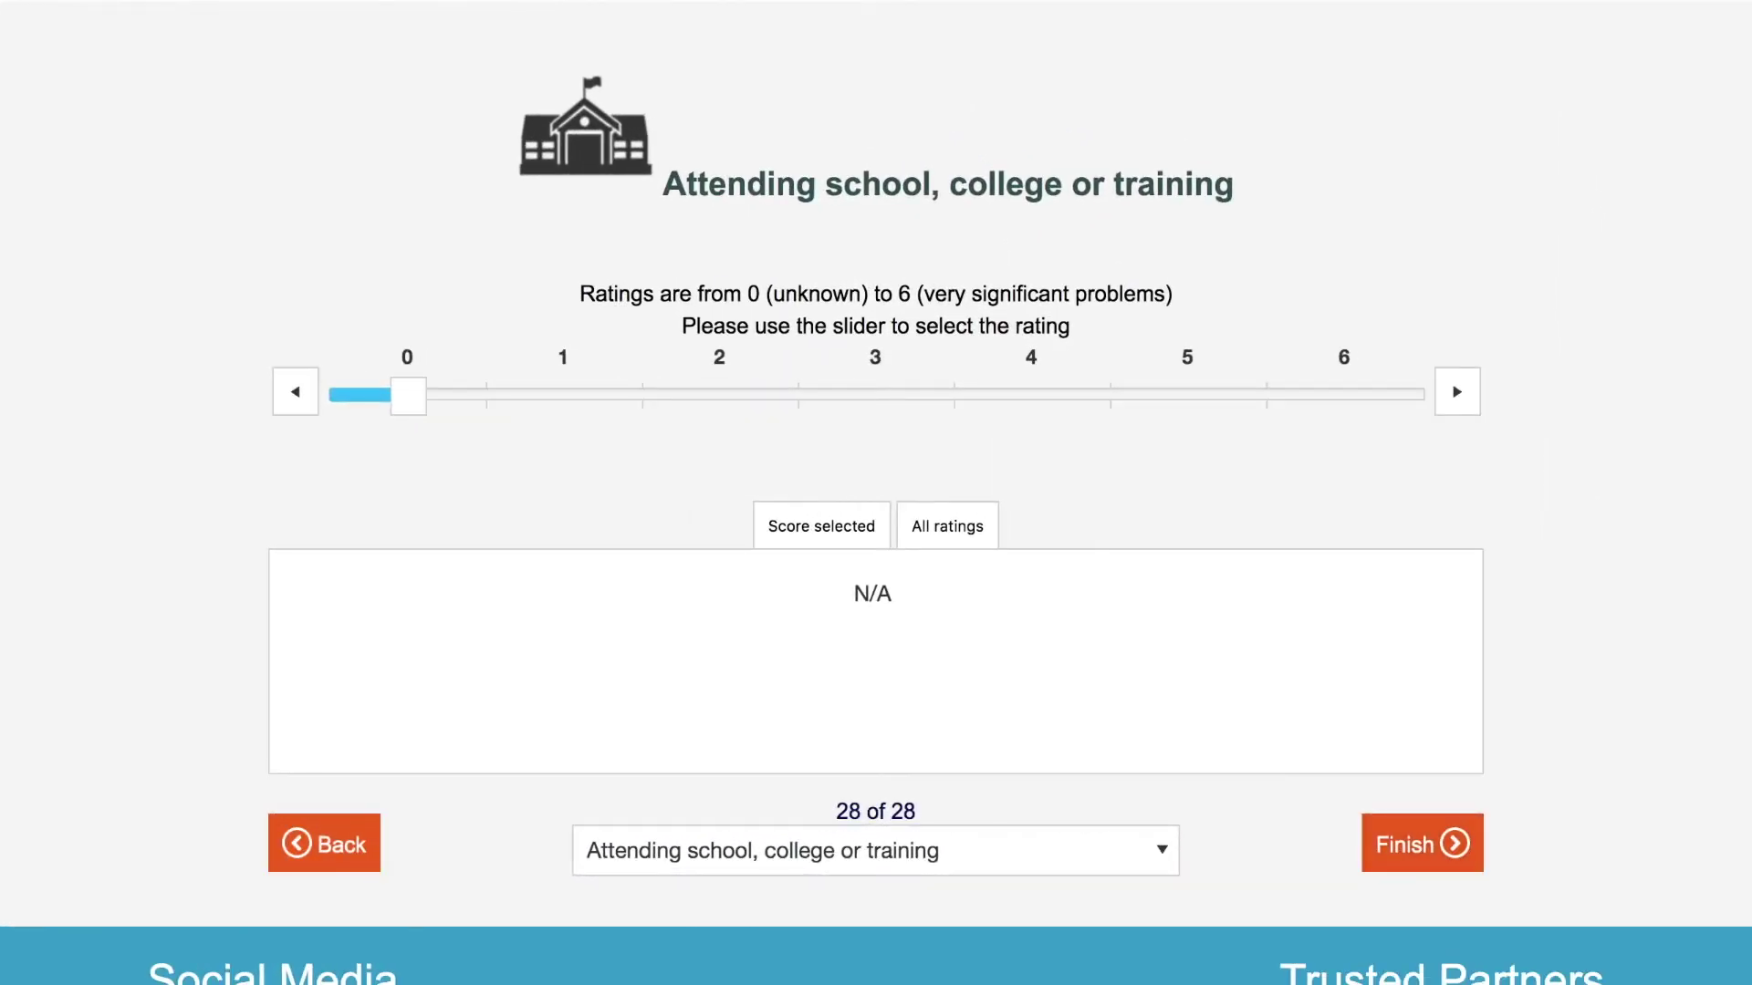
pyautogui.click(1030, 395)
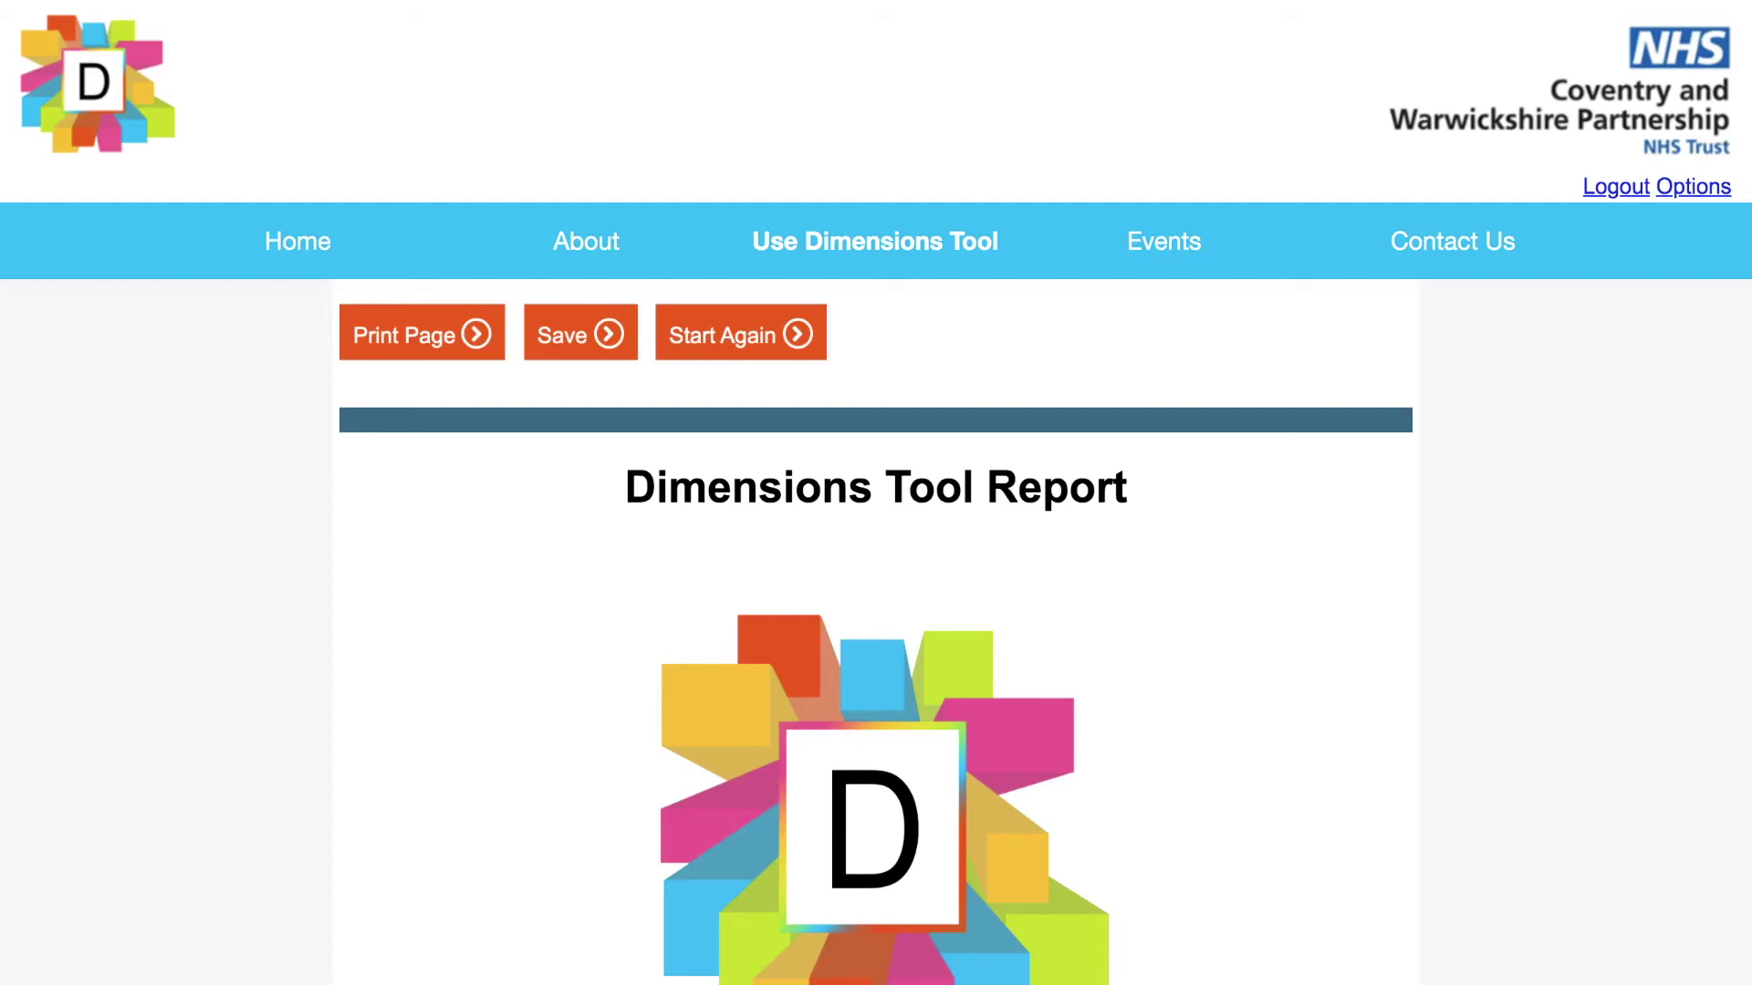
# Look over the generated report's introduction, Thinking & Learning chart and the dimension ratings below it.
pyautogui.scroll(-5, 876, 493)
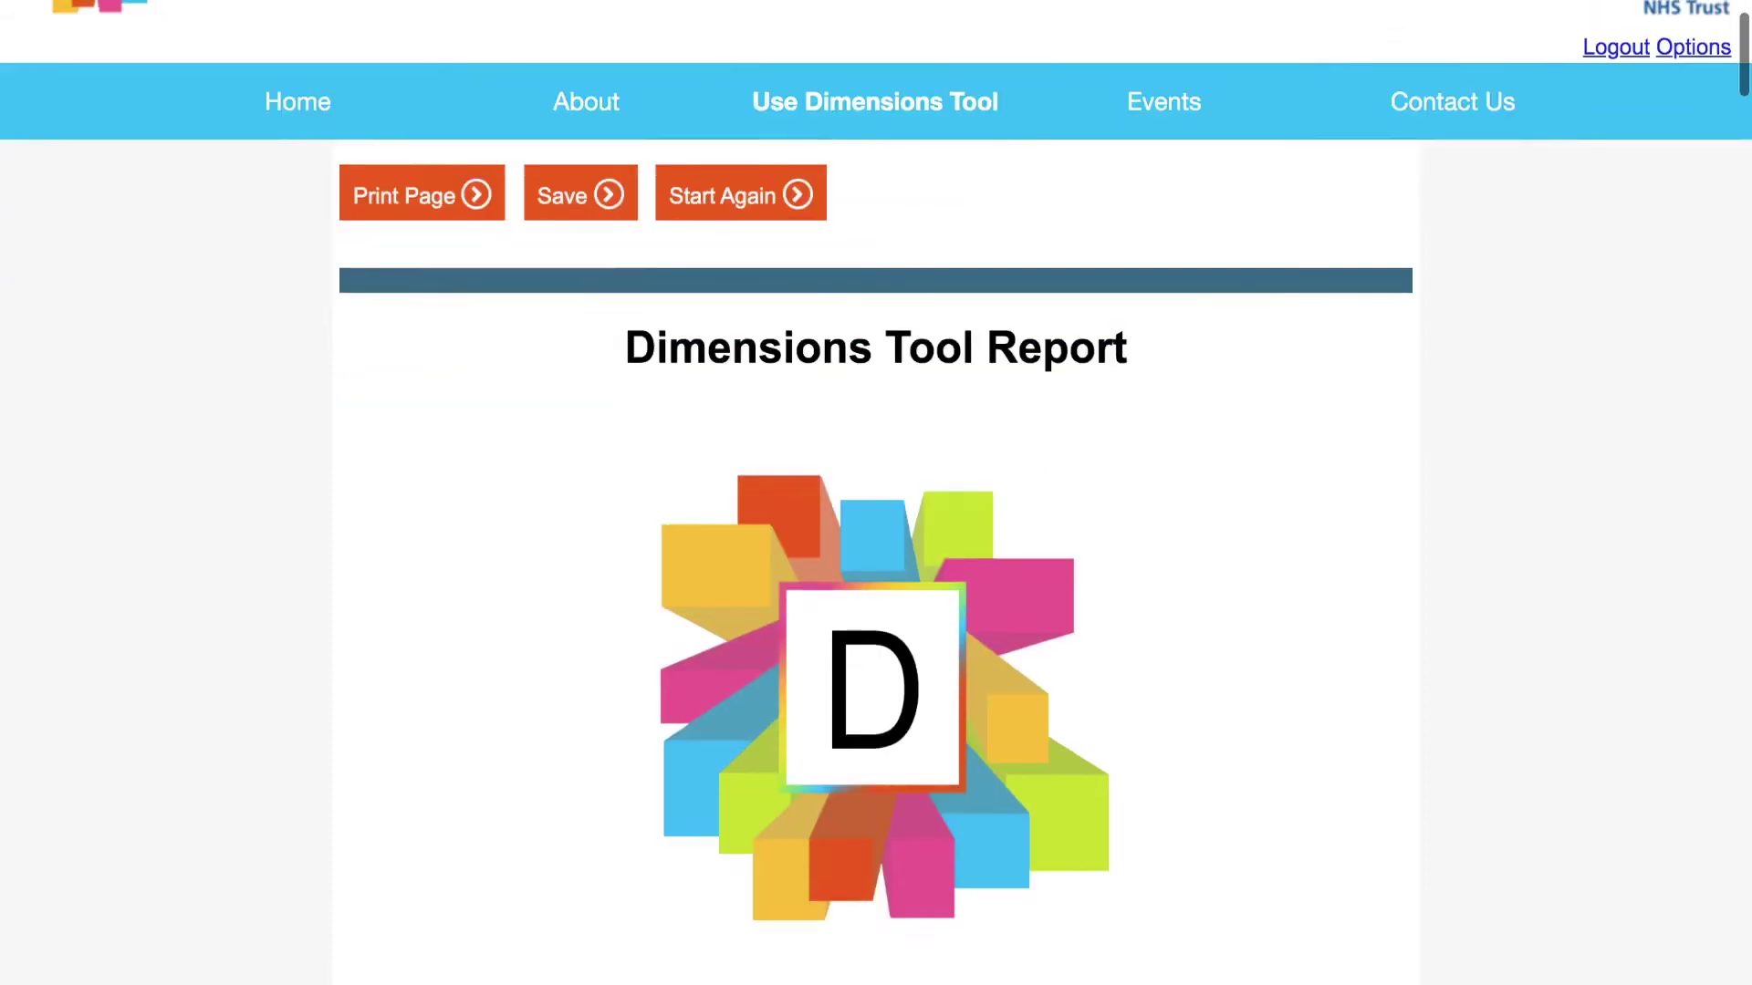
pyautogui.scroll(-6, 875, 493)
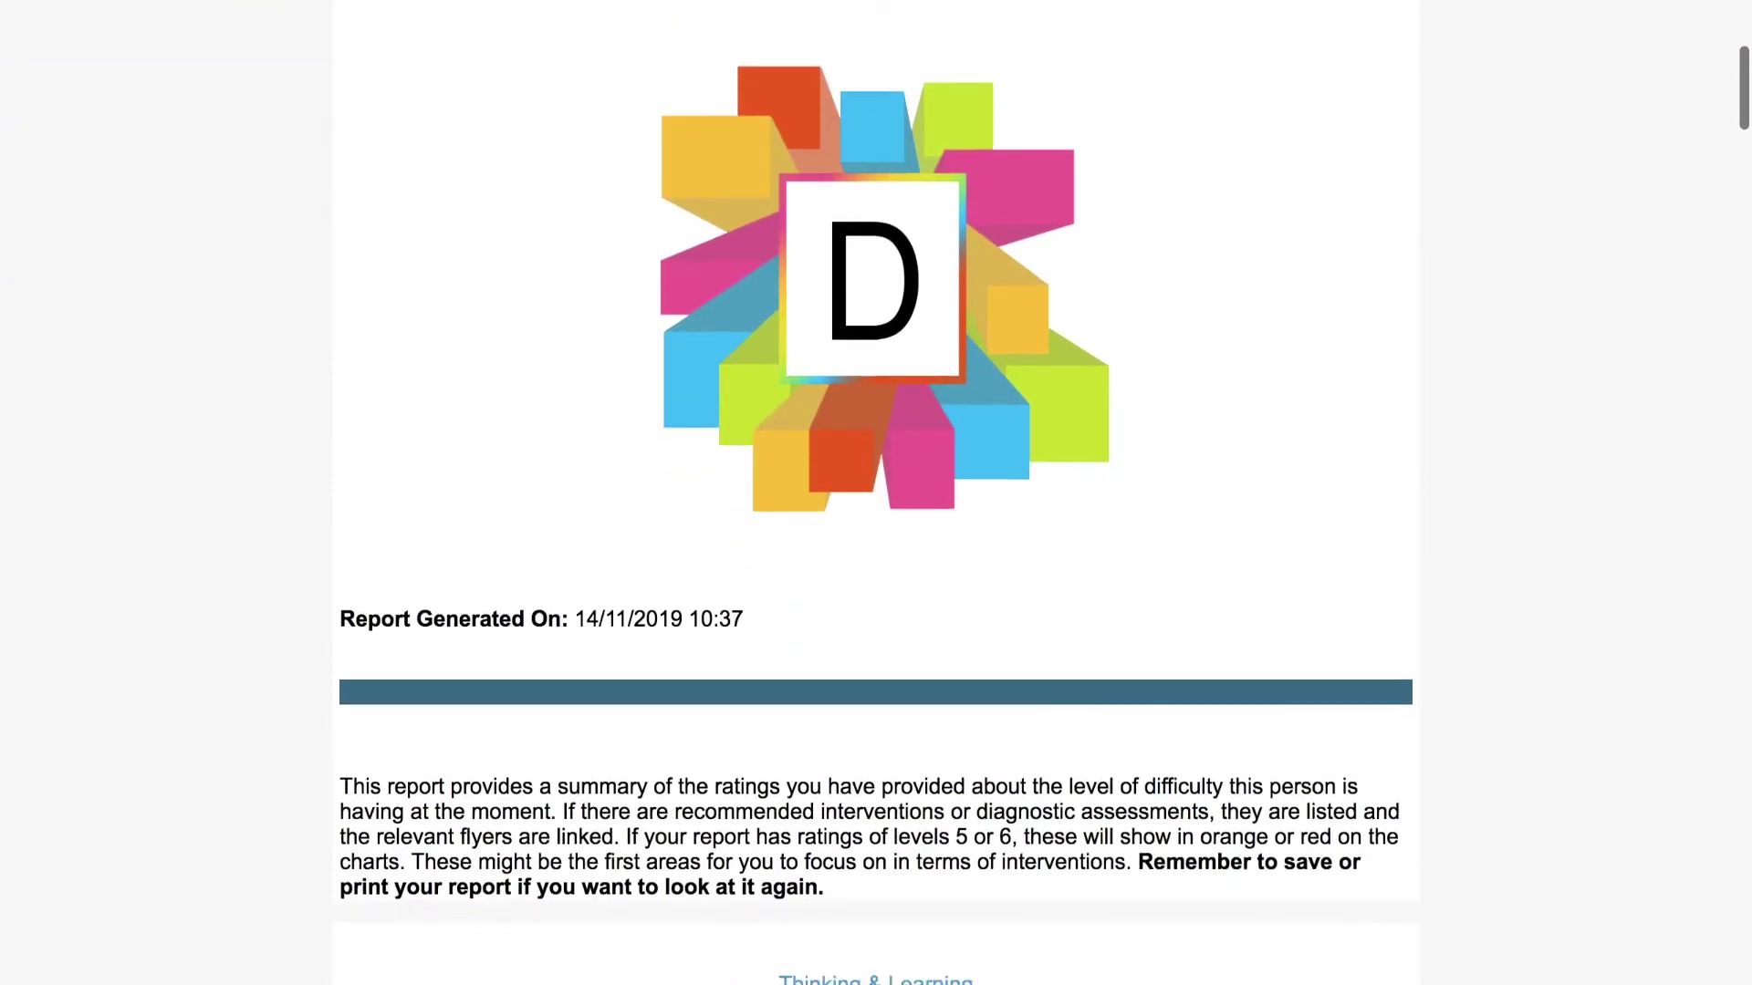
pyautogui.scroll(-5, 876, 492)
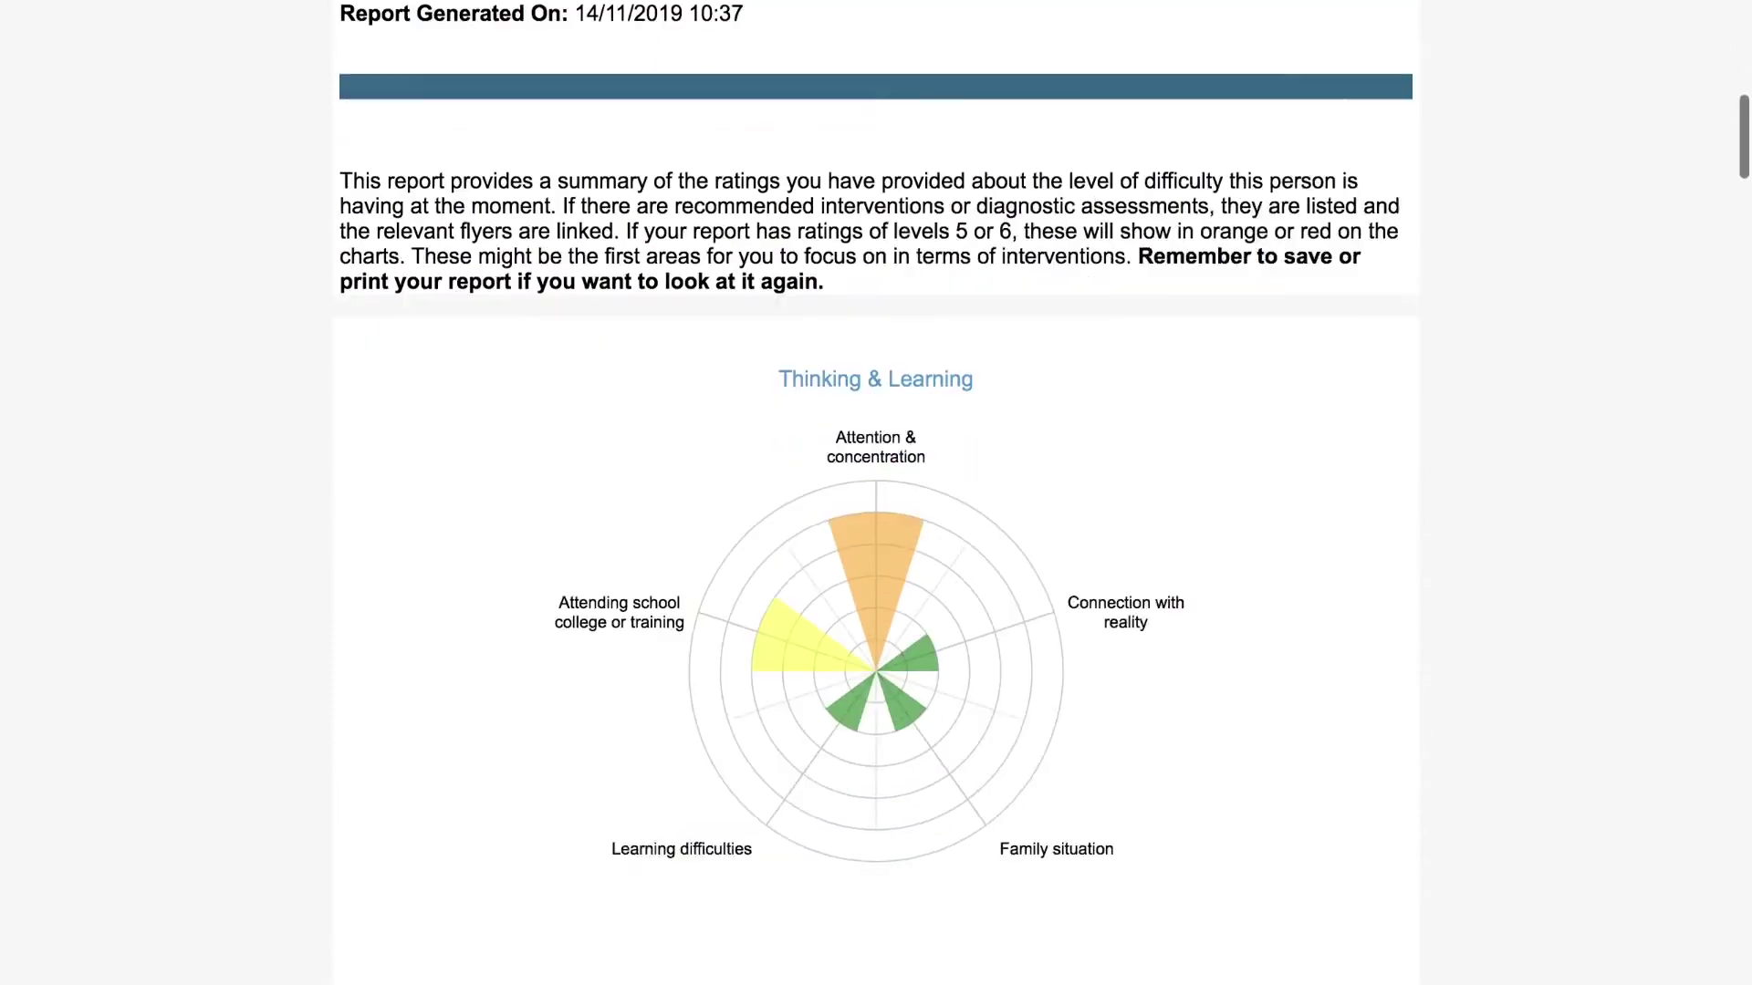
pyautogui.scroll(-6, 876, 493)
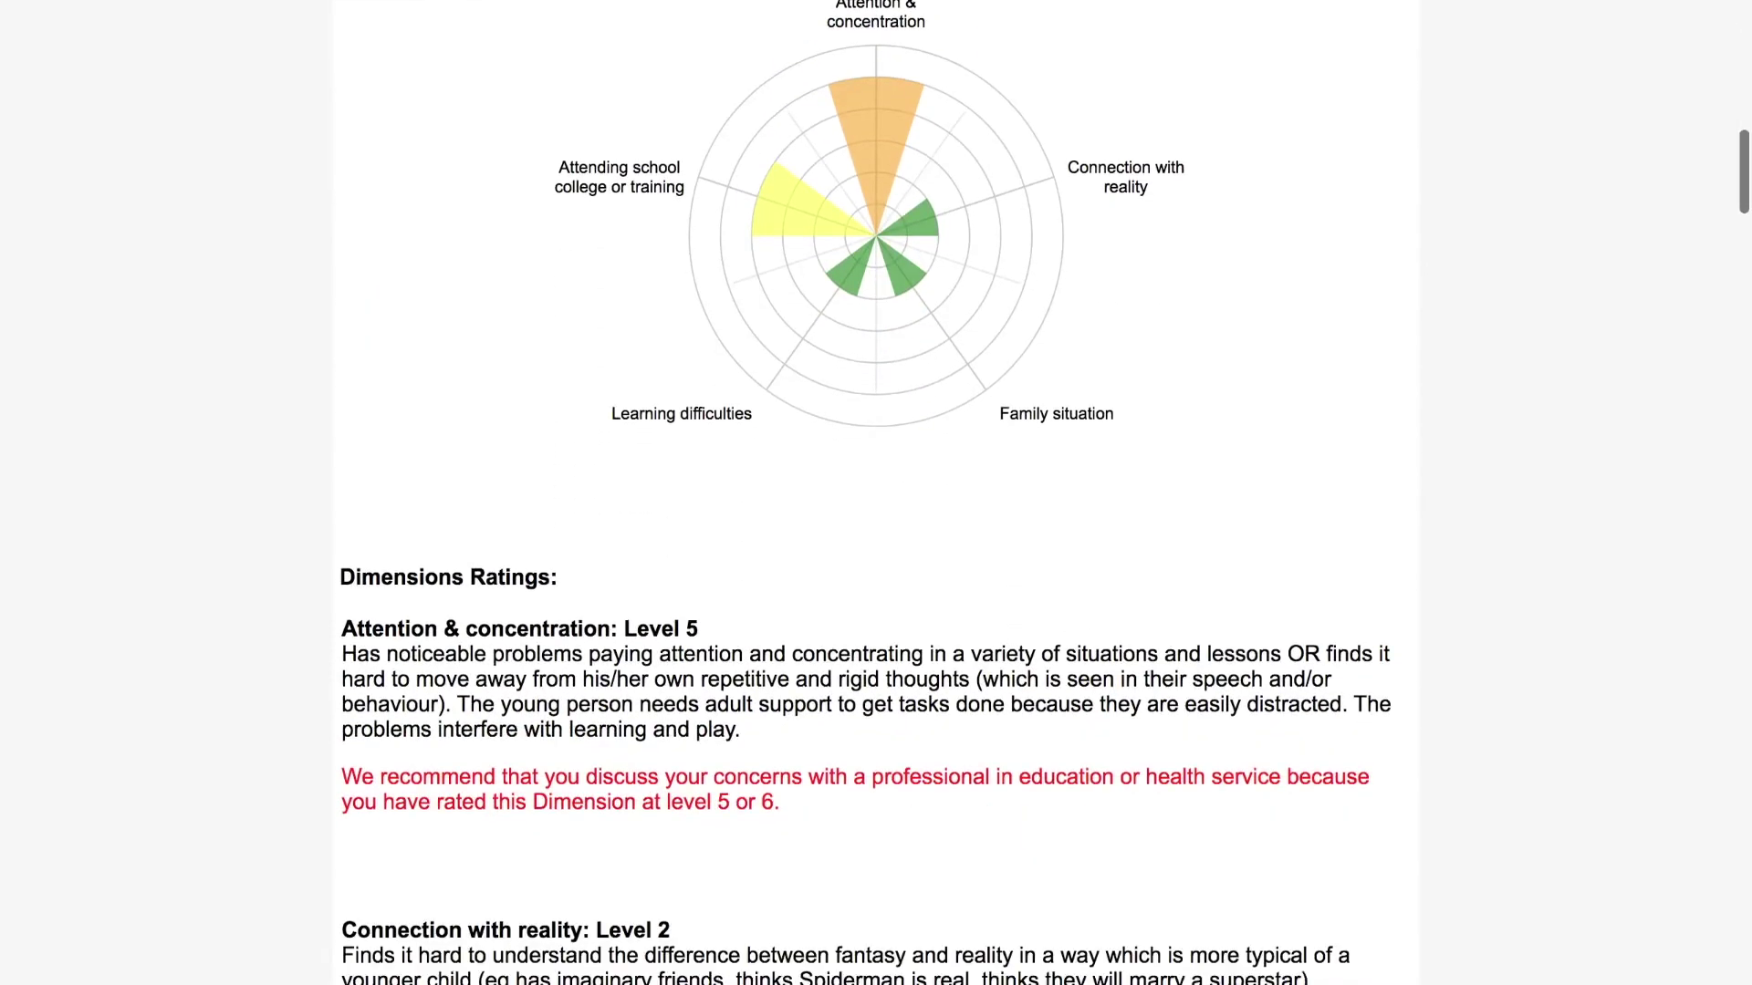
pyautogui.scroll(-1, 876, 493)
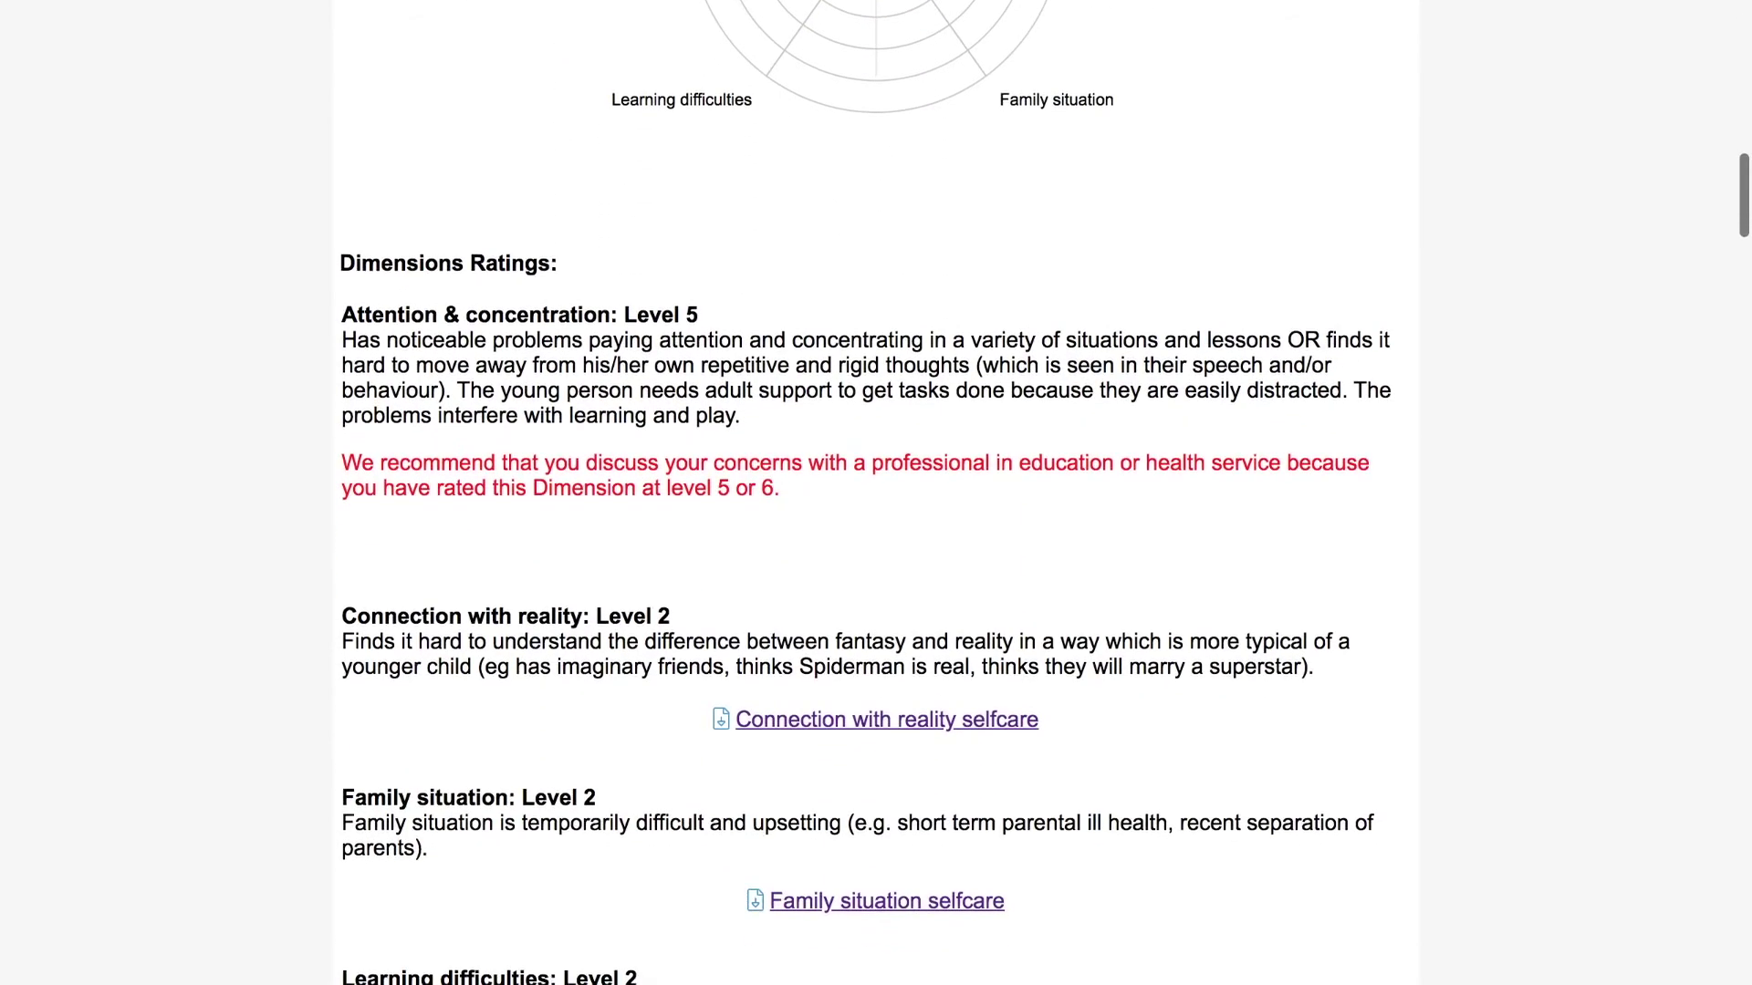
pyautogui.scroll(10, 876, 492)
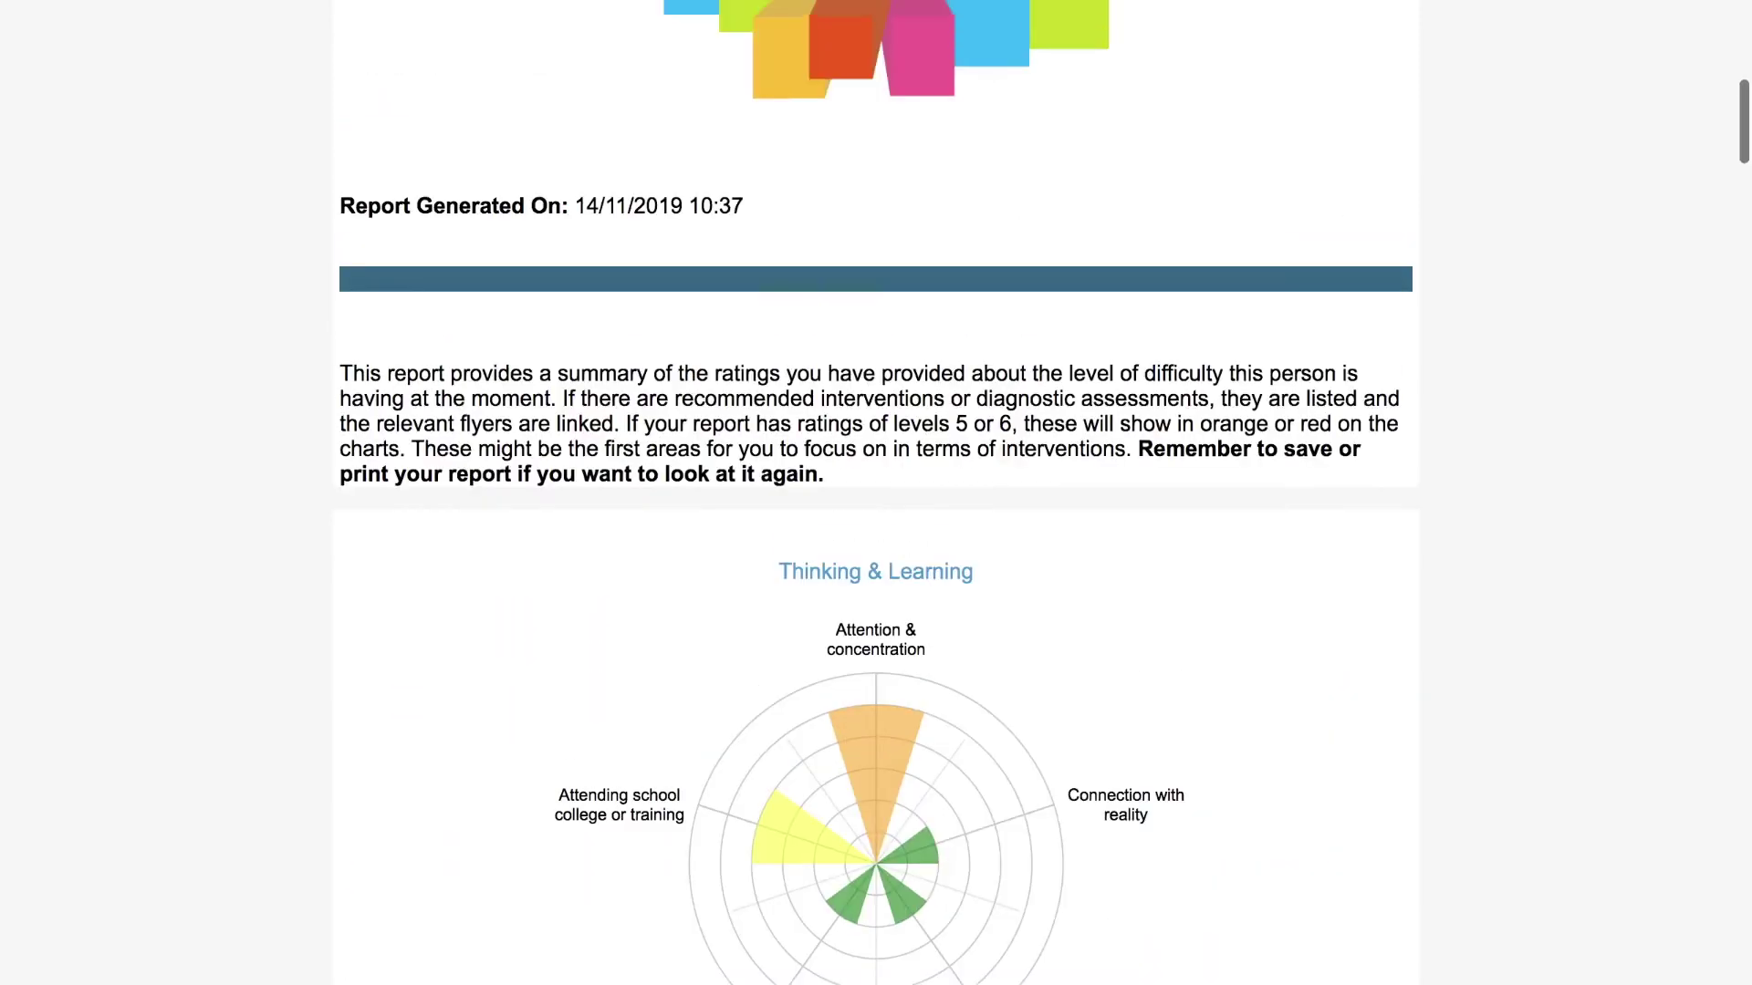
pyautogui.scroll(9, 877, 493)
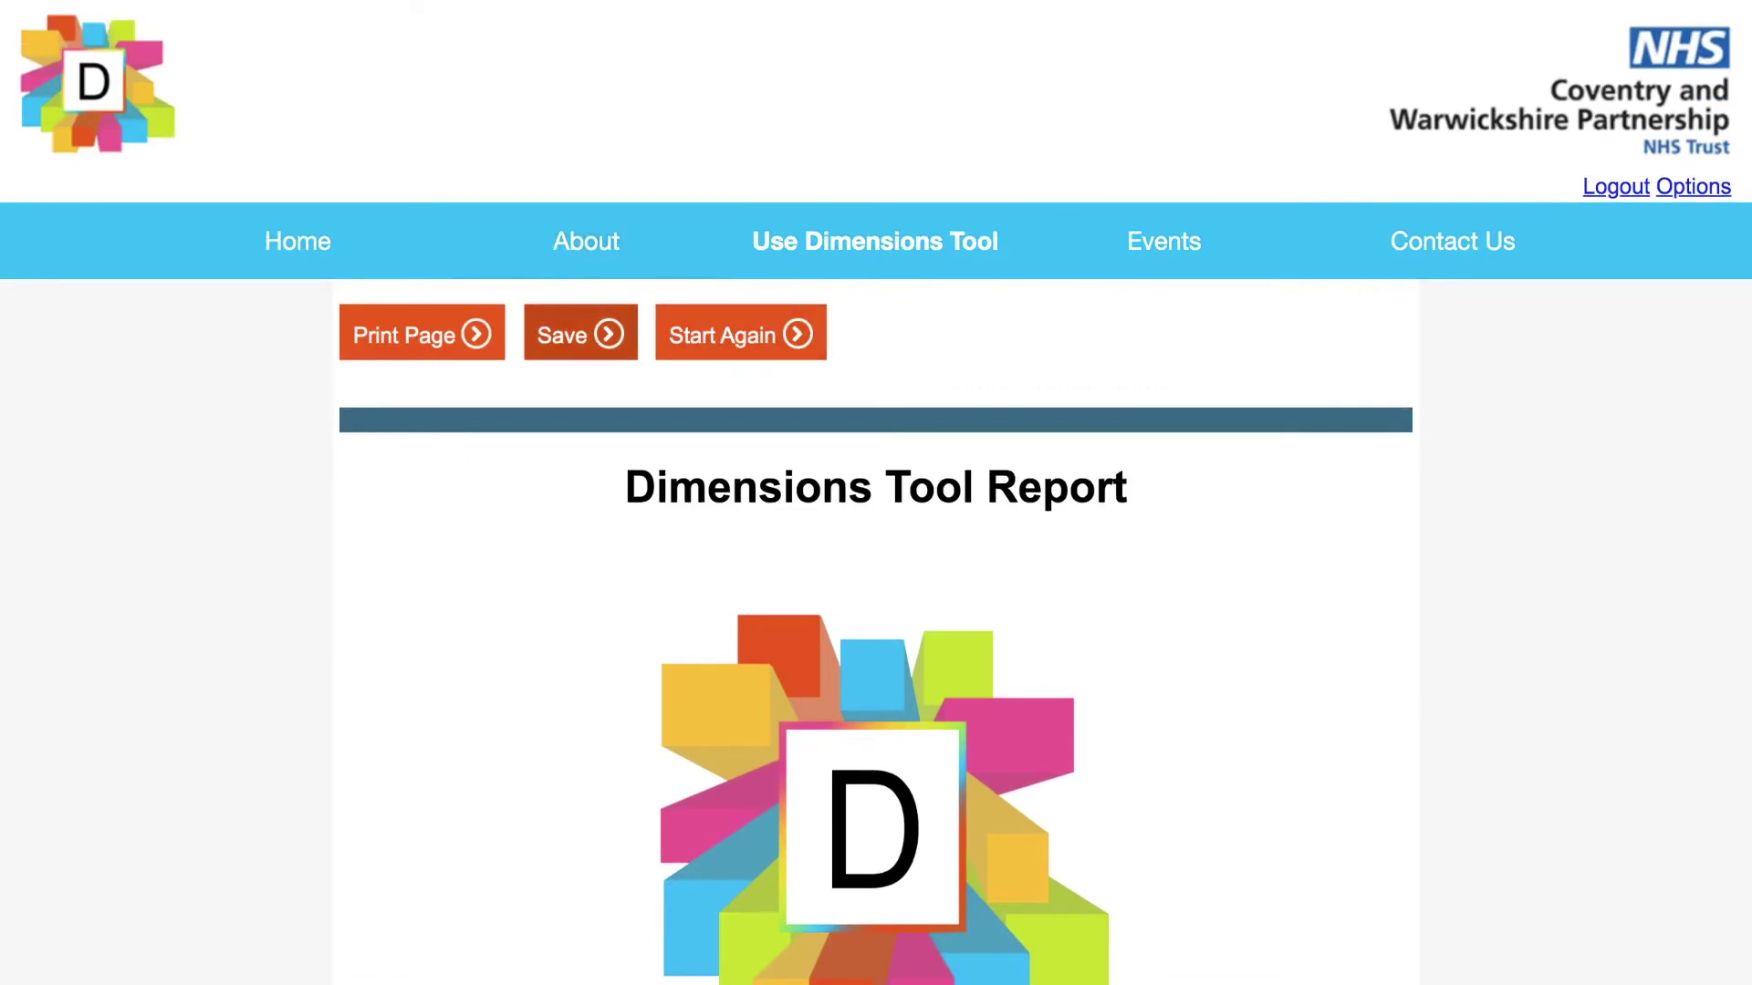
# Save the Dimensions Tool Report and check the Thinking & Learning chart and ratings in the saved document.
pyautogui.click(581, 333)
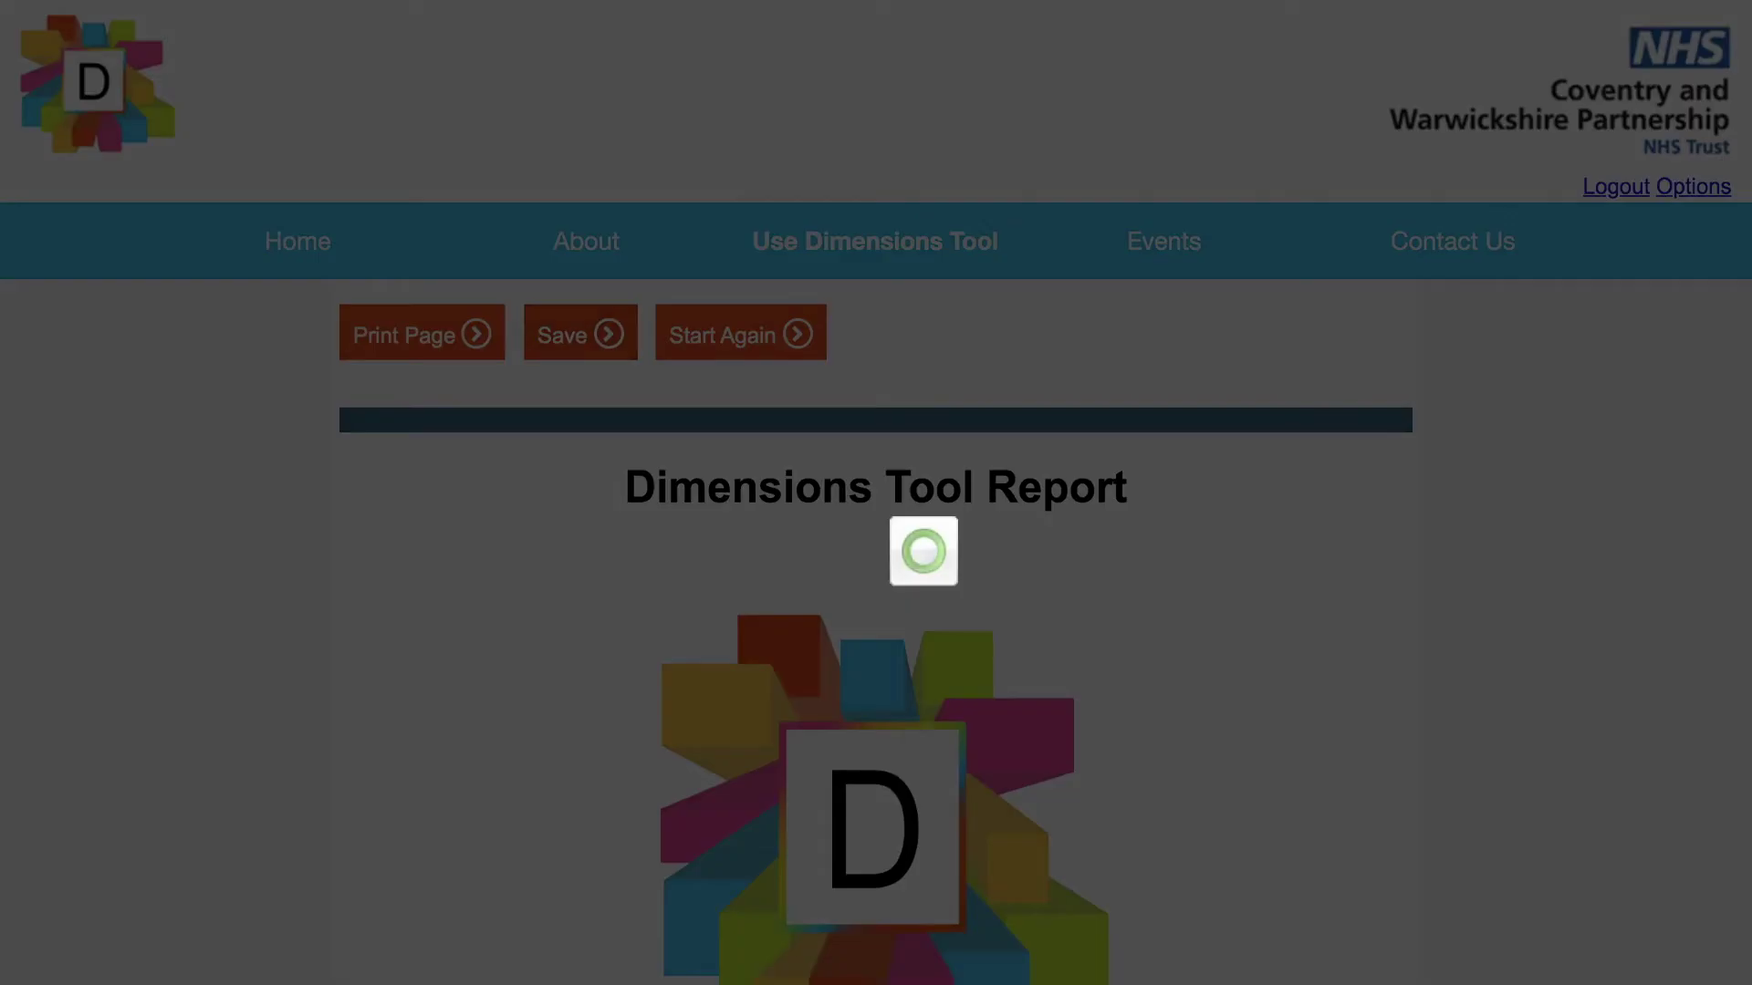
pyautogui.scroll(-3, 875, 526)
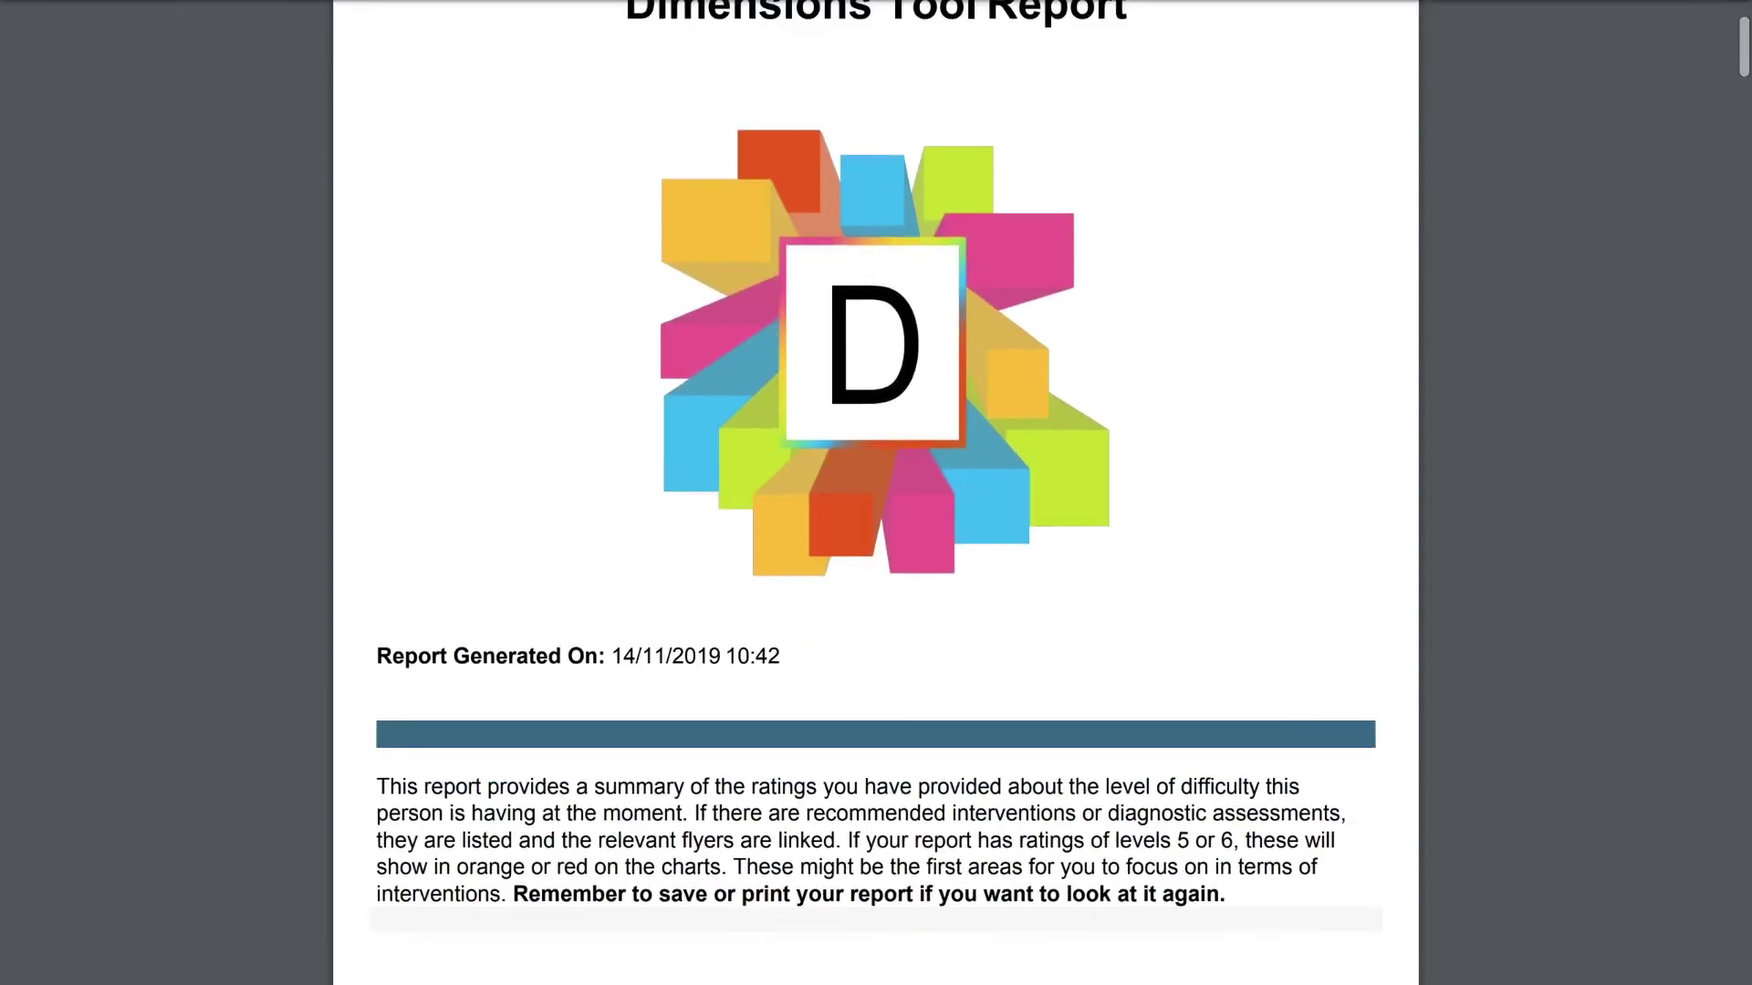
pyautogui.scroll(-9, 876, 493)
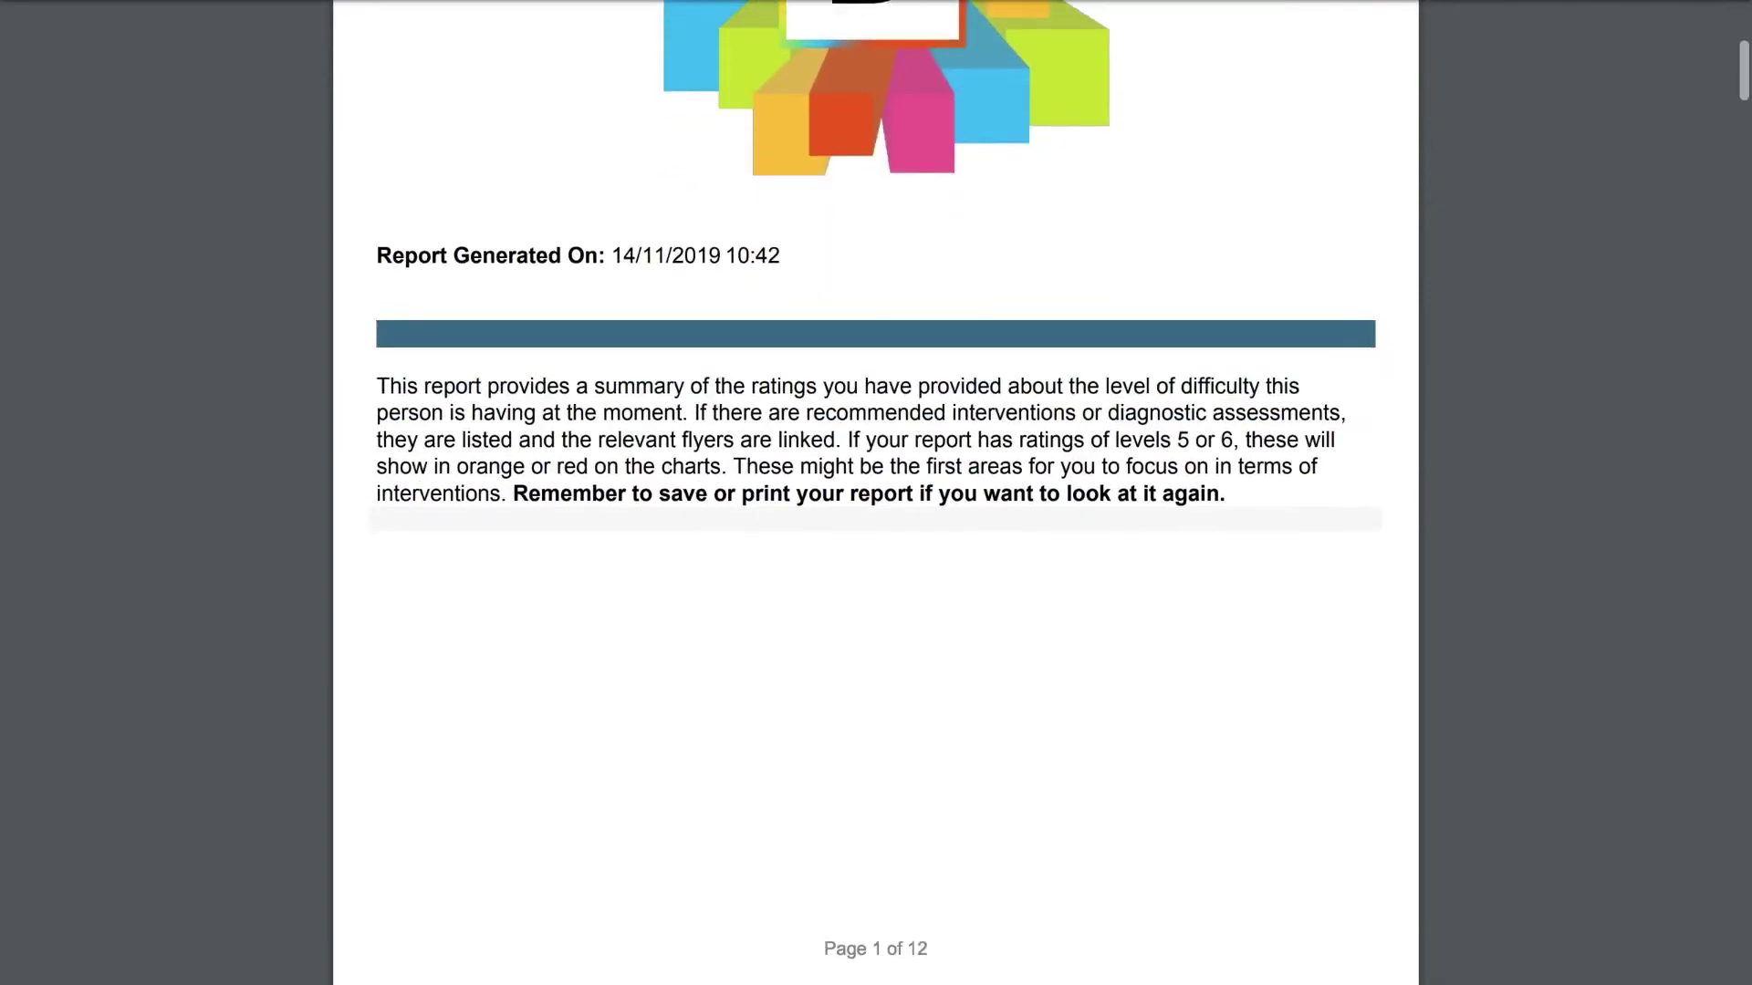
pyautogui.scroll(-9, 877, 492)
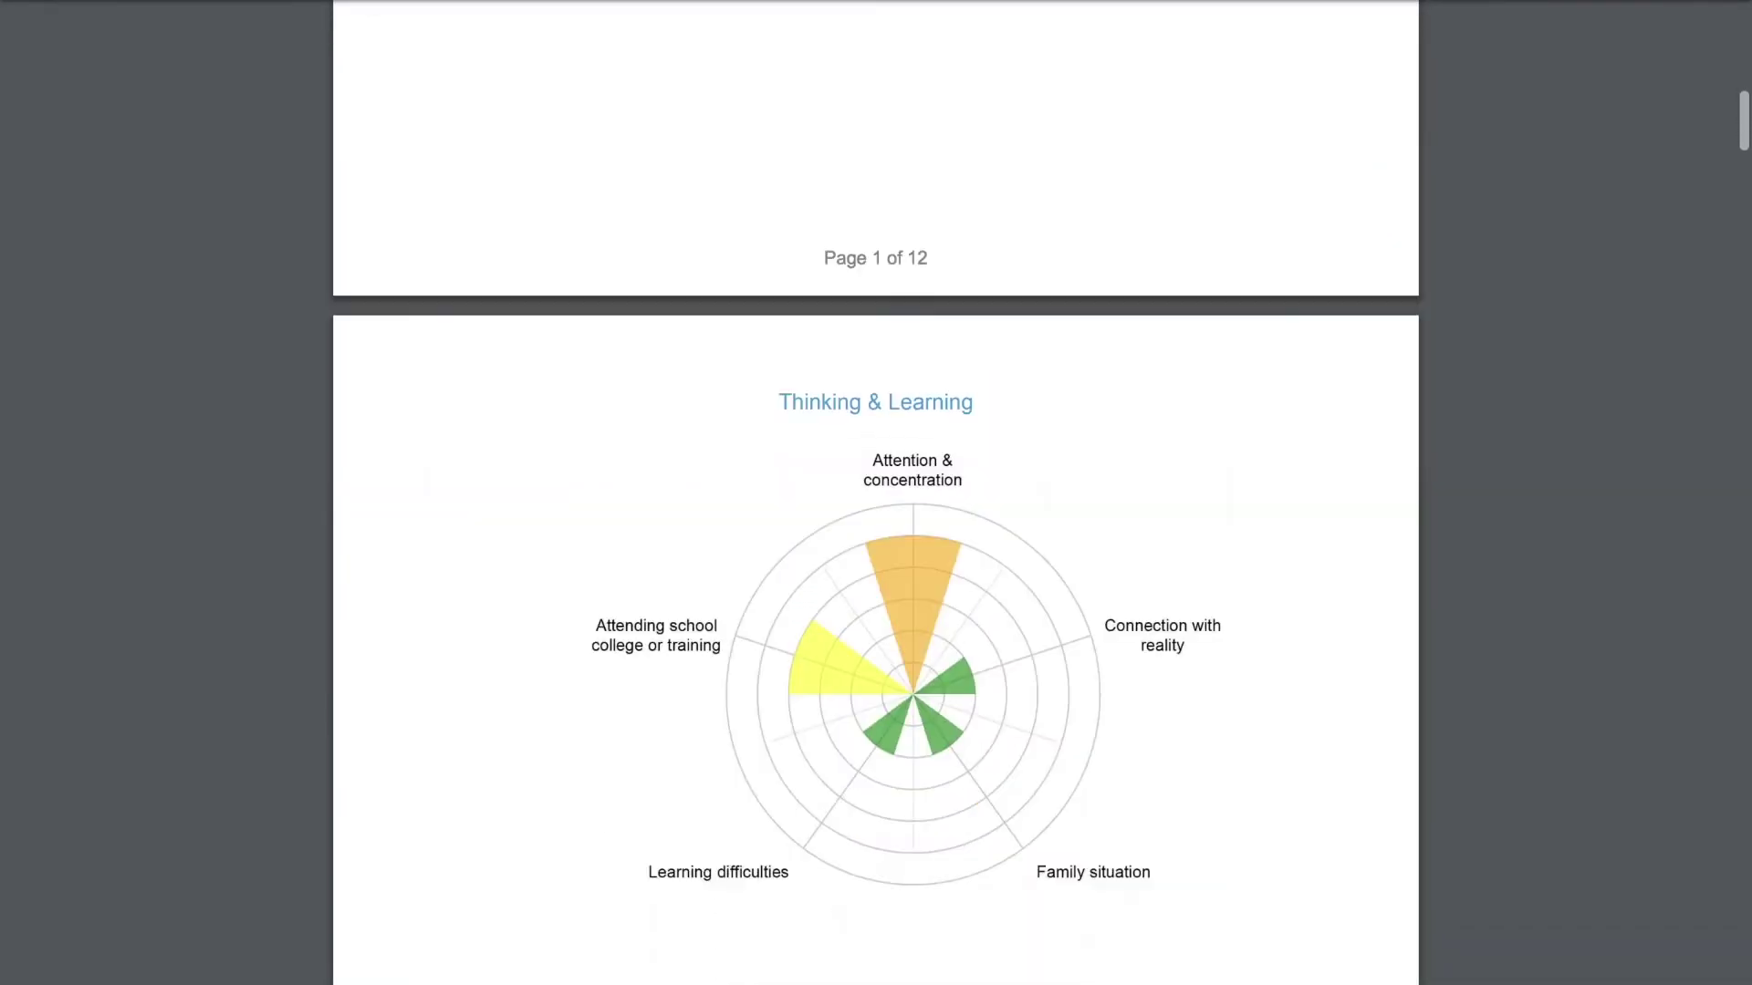
pyautogui.scroll(-3, 876, 493)
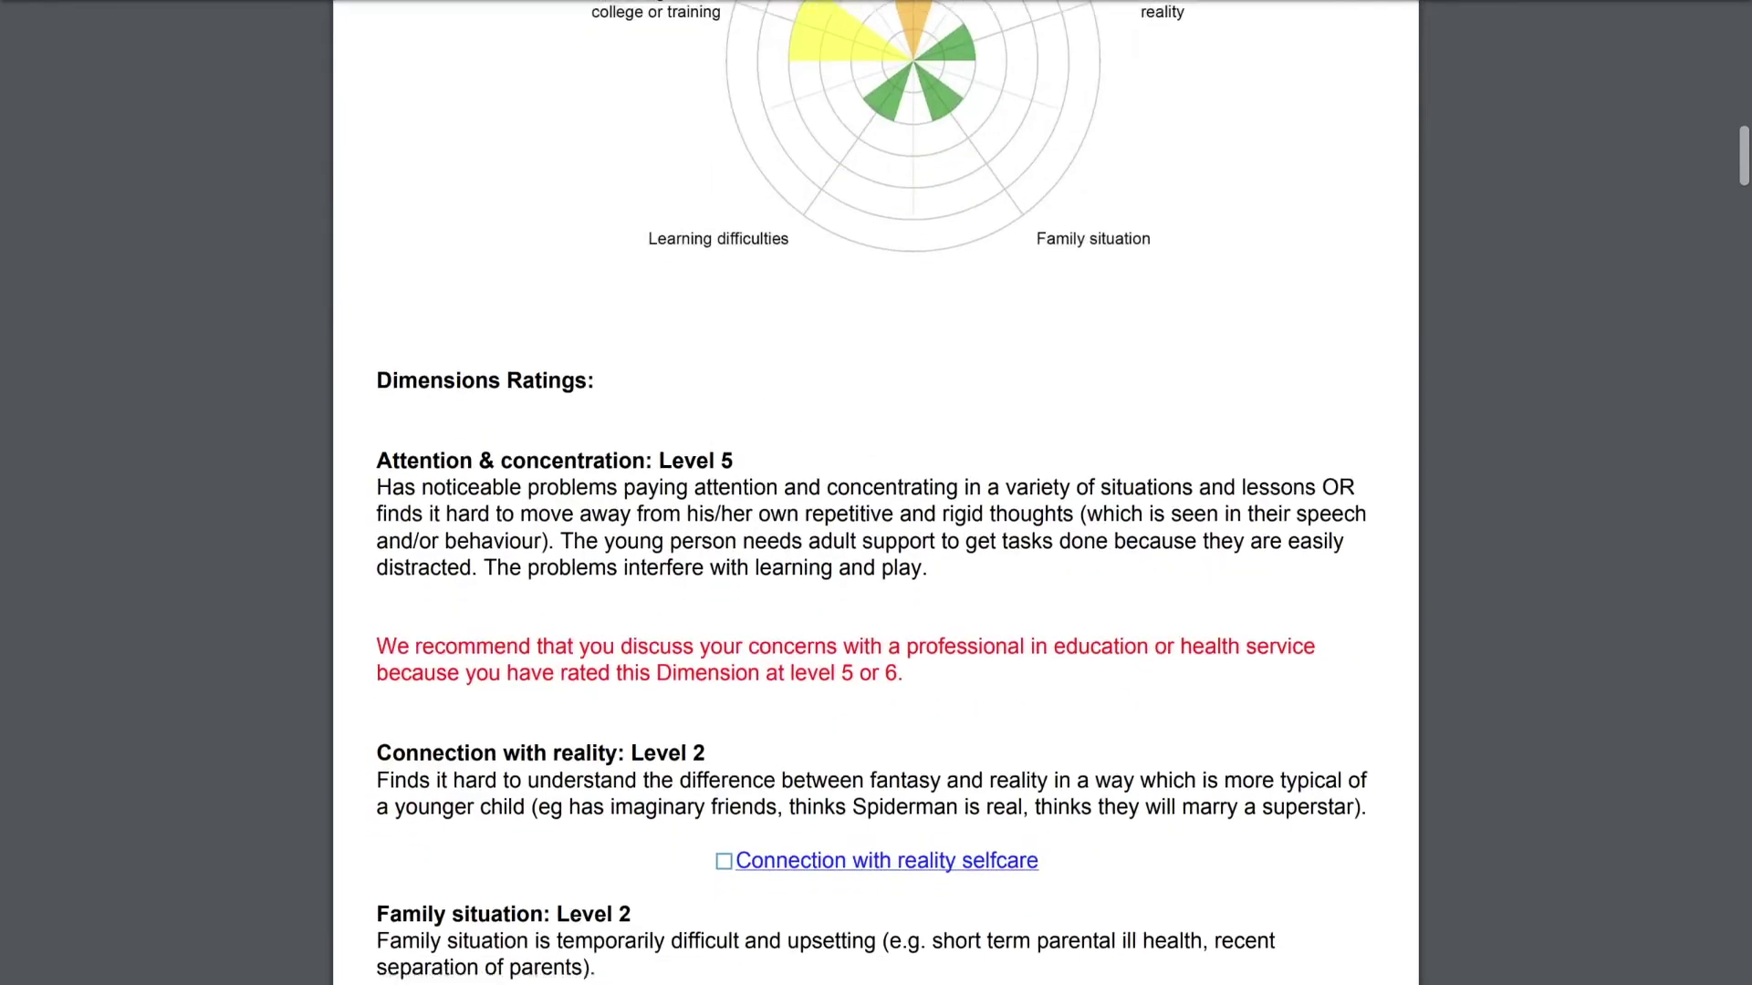
# Open the Connection with reality selfcare flyer from the saved report and read through its videos, apps and websites sections.
pyautogui.scroll(-5, 875, 493)
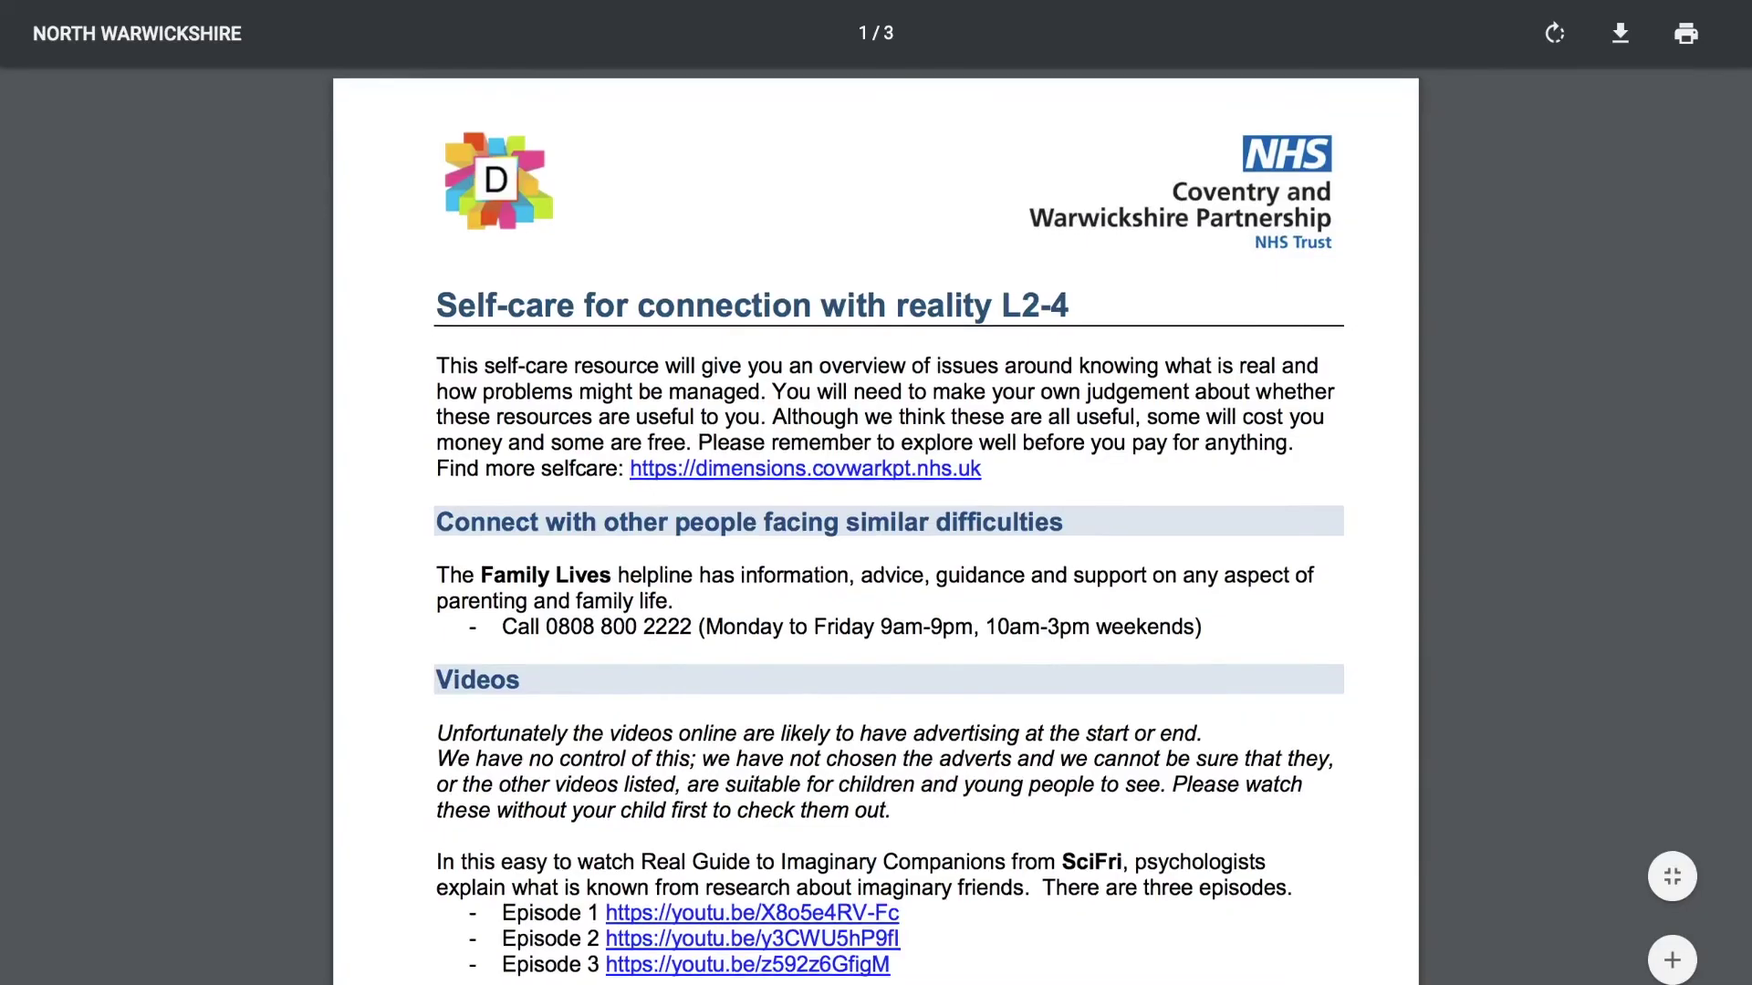
pyautogui.scroll(-3, 875, 530)
pyautogui.scroll(-8, 876, 529)
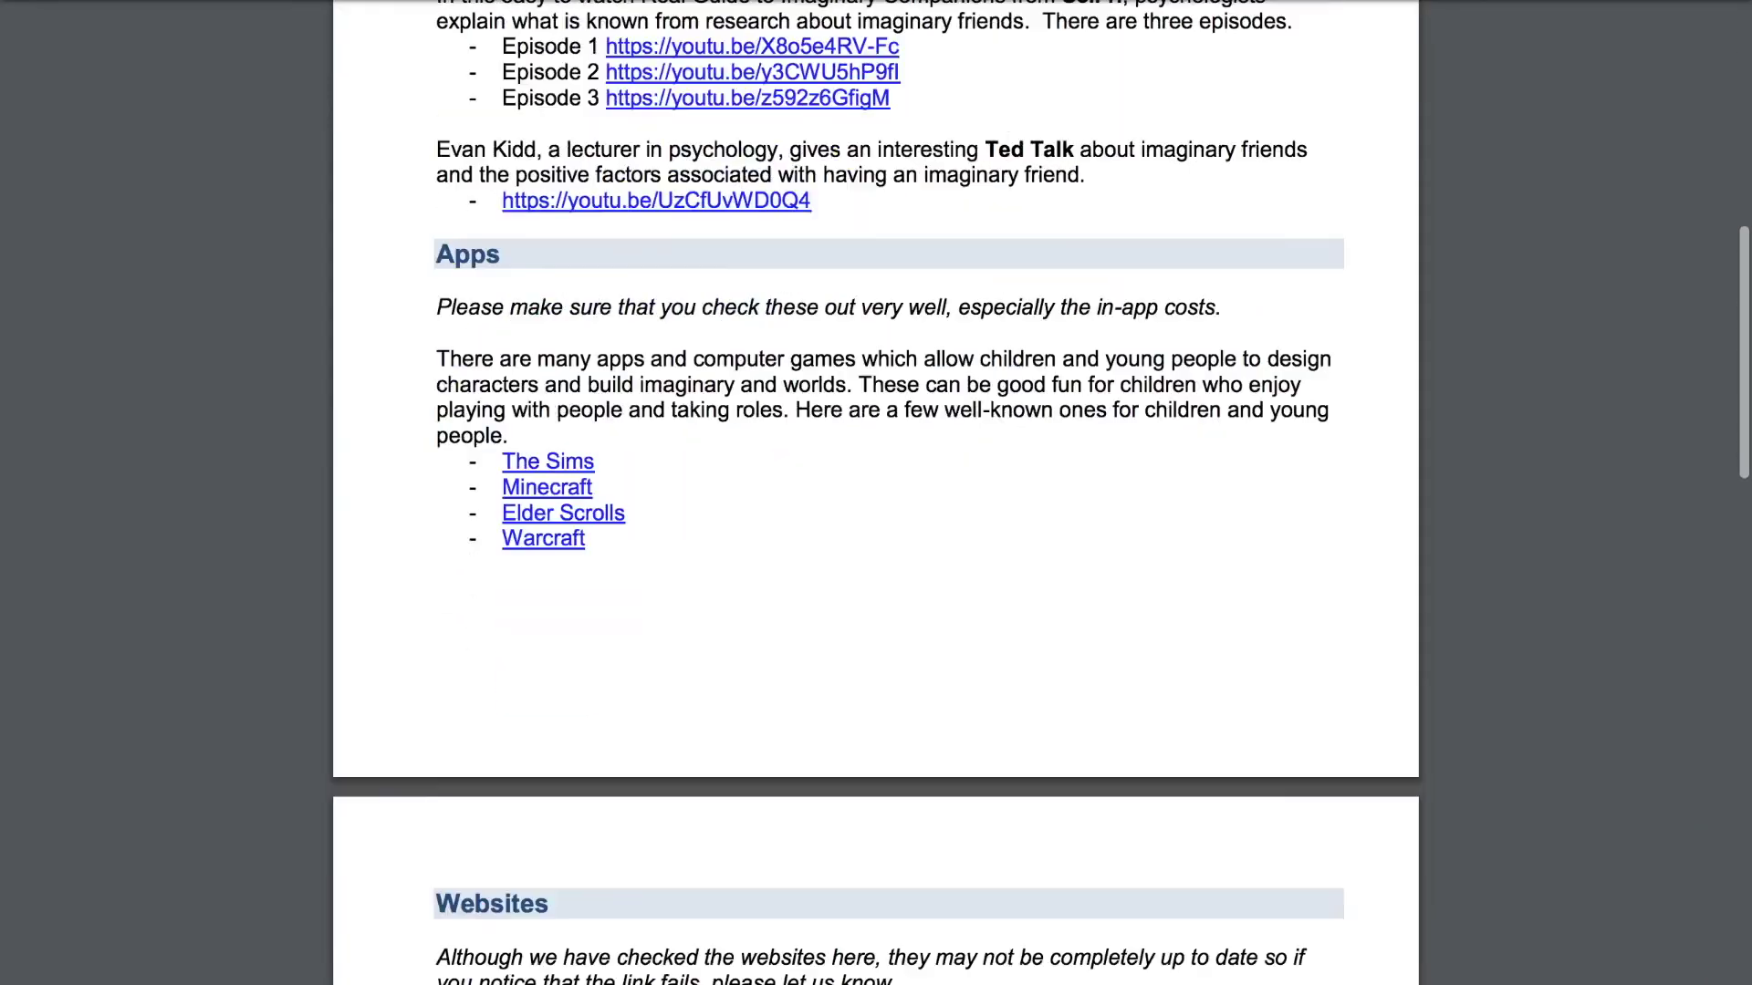
pyautogui.scroll(-4, 876, 530)
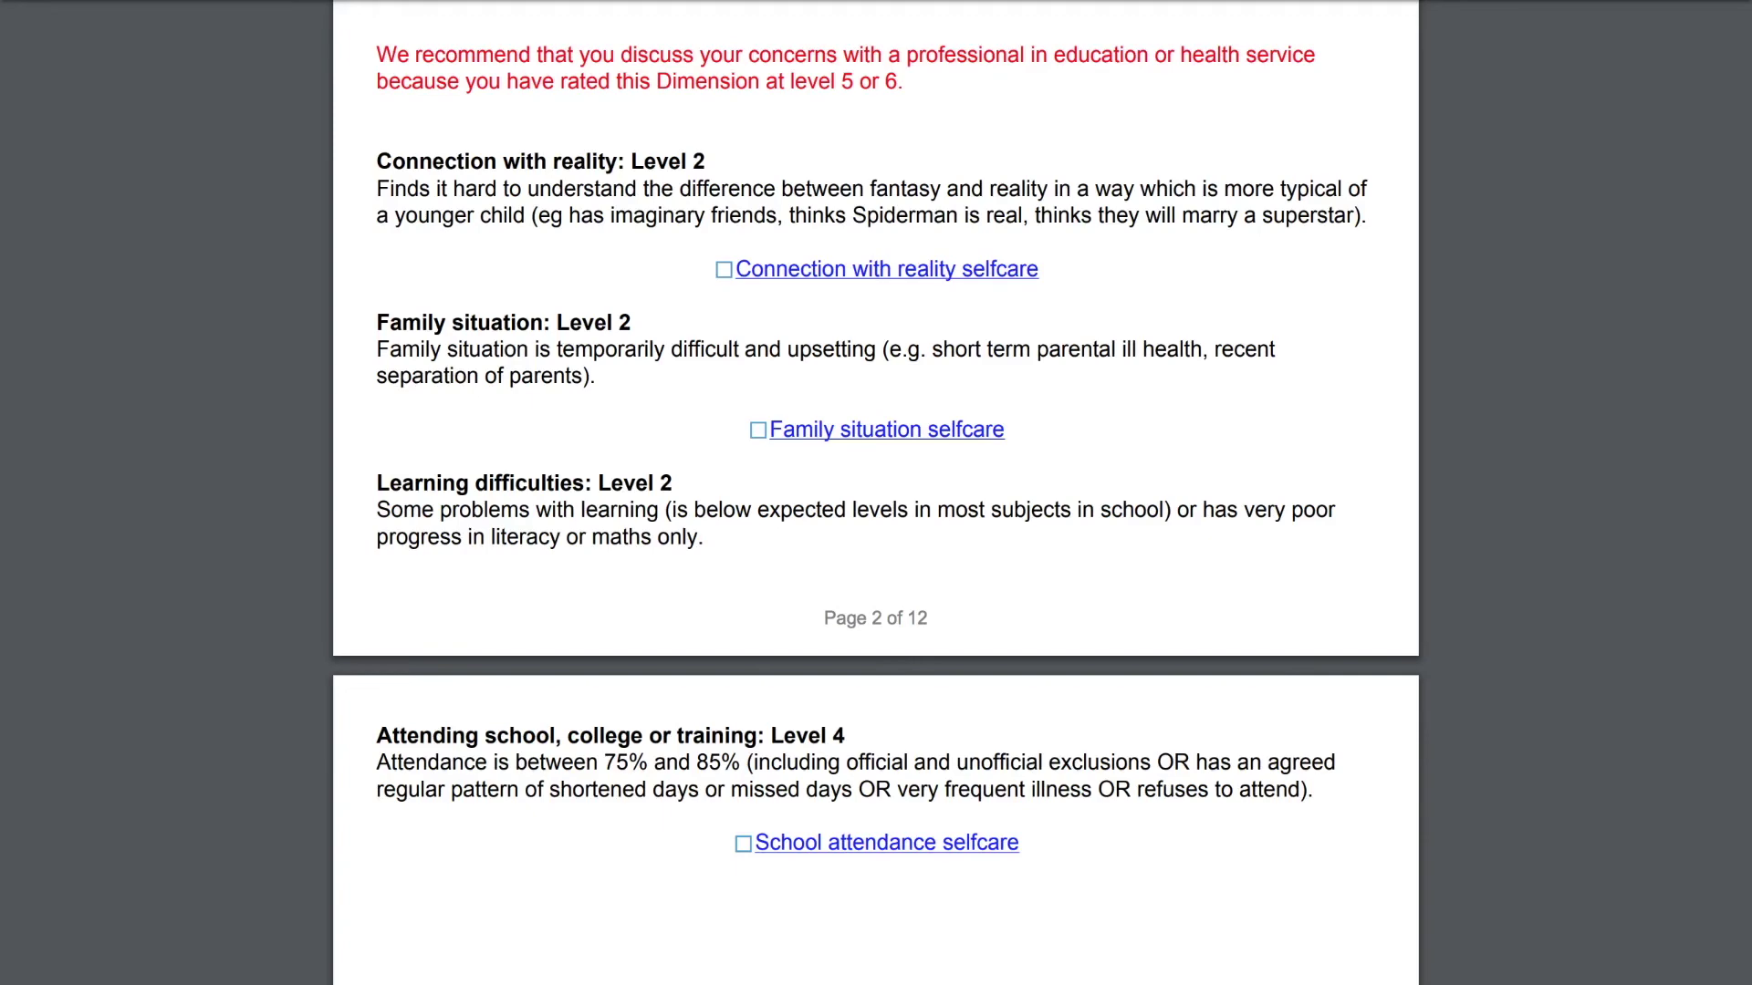
# Read through the rest of the saved report, including the Relating to people chart, the remaining ratings and the Assessment Documents section.
pyautogui.scroll(-6, 876, 493)
pyautogui.scroll(-12, 876, 493)
pyautogui.scroll(-15, 877, 493)
pyautogui.scroll(-15, 876, 492)
pyautogui.scroll(-15, 876, 492)
pyautogui.scroll(-4, 876, 493)
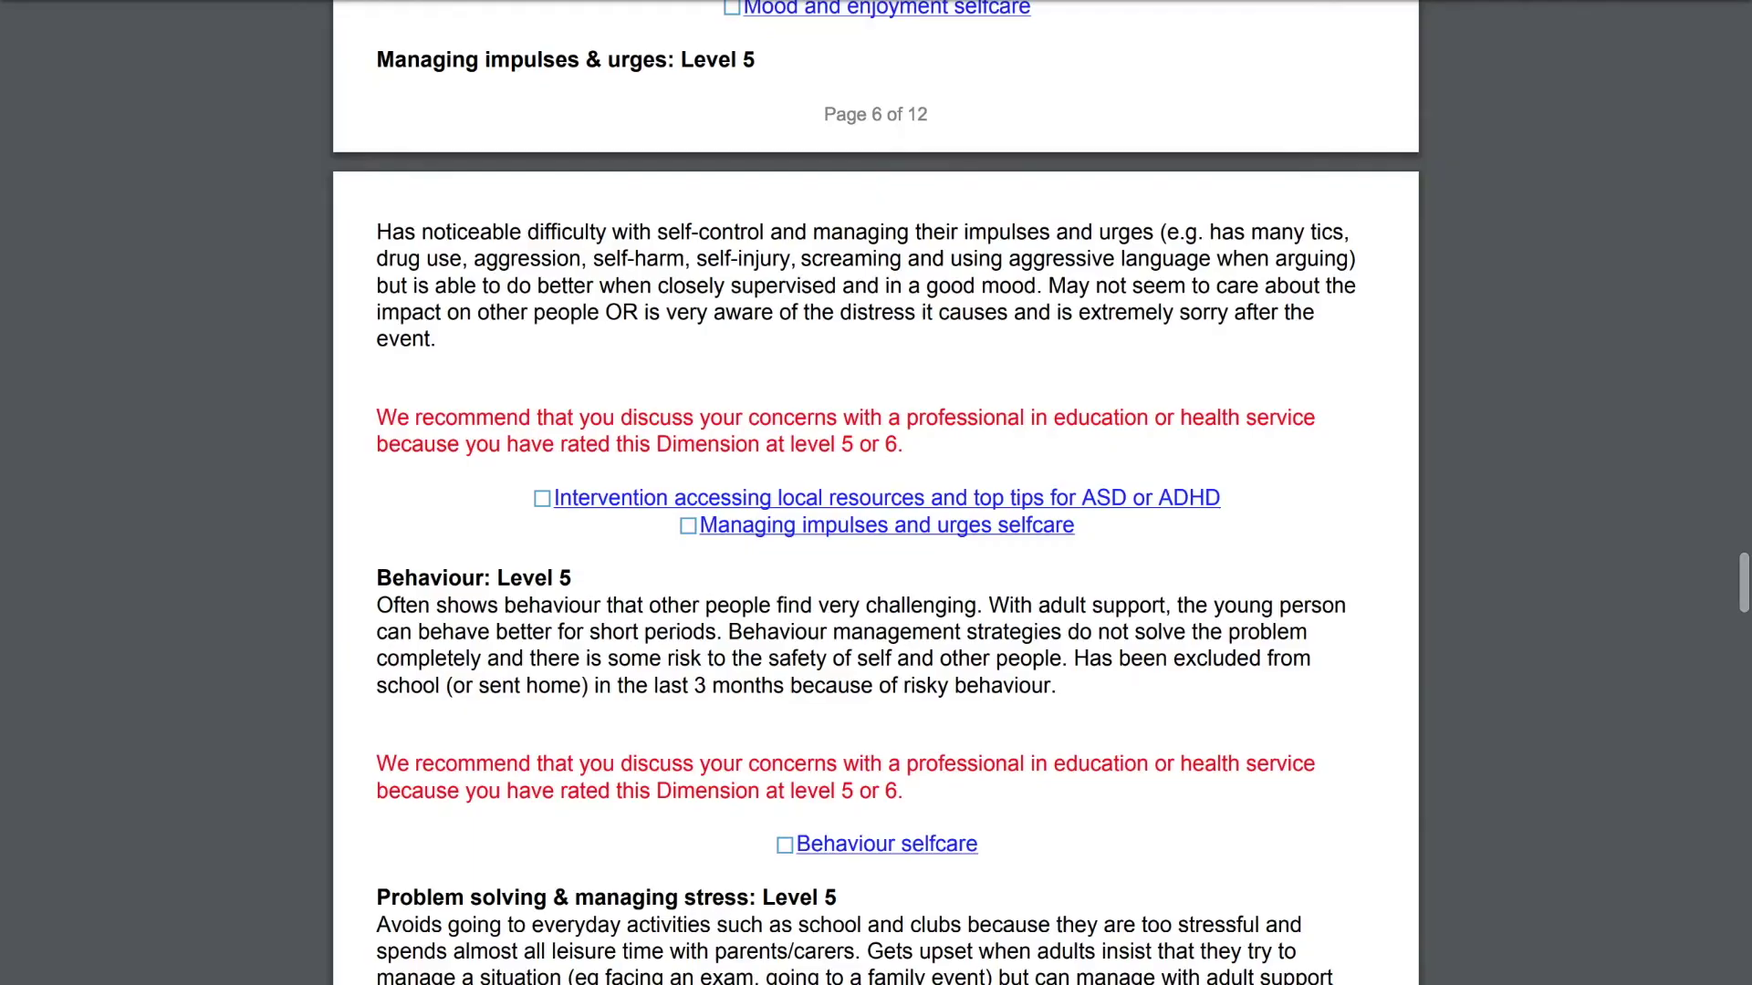
pyautogui.scroll(-6, 876, 493)
pyautogui.scroll(-10, 876, 493)
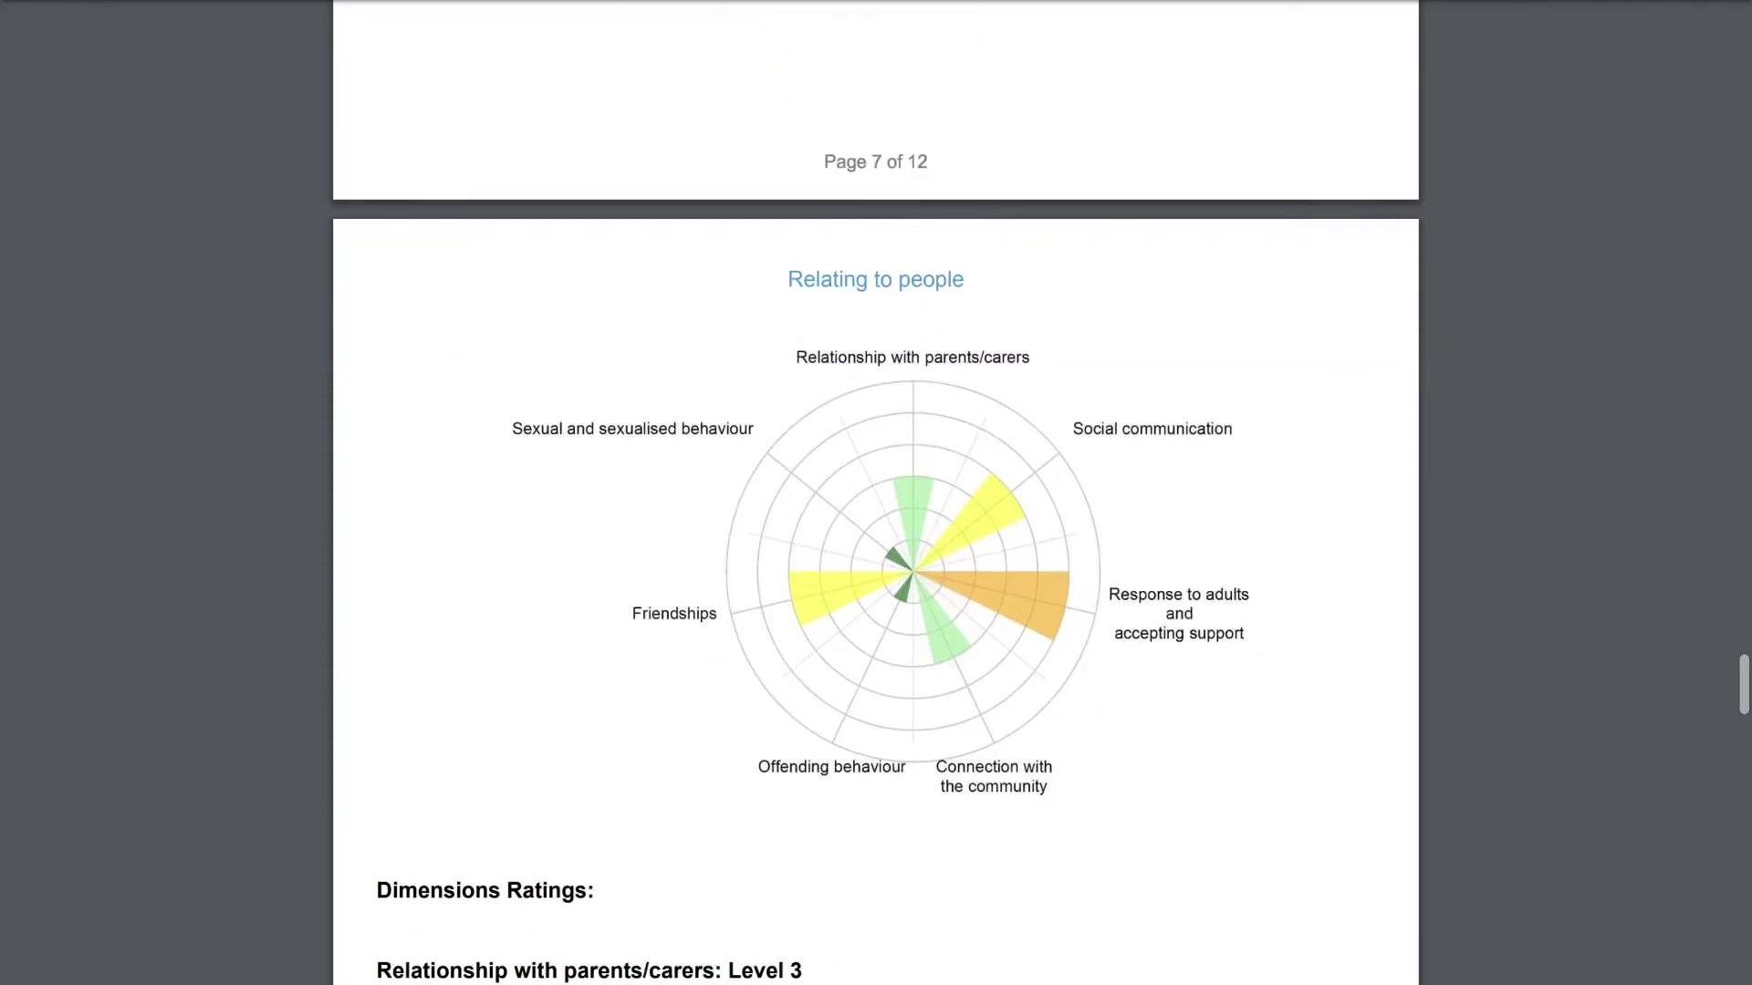
pyautogui.scroll(-17, 876, 493)
pyautogui.scroll(-8, 876, 493)
pyautogui.scroll(-8, 876, 493)
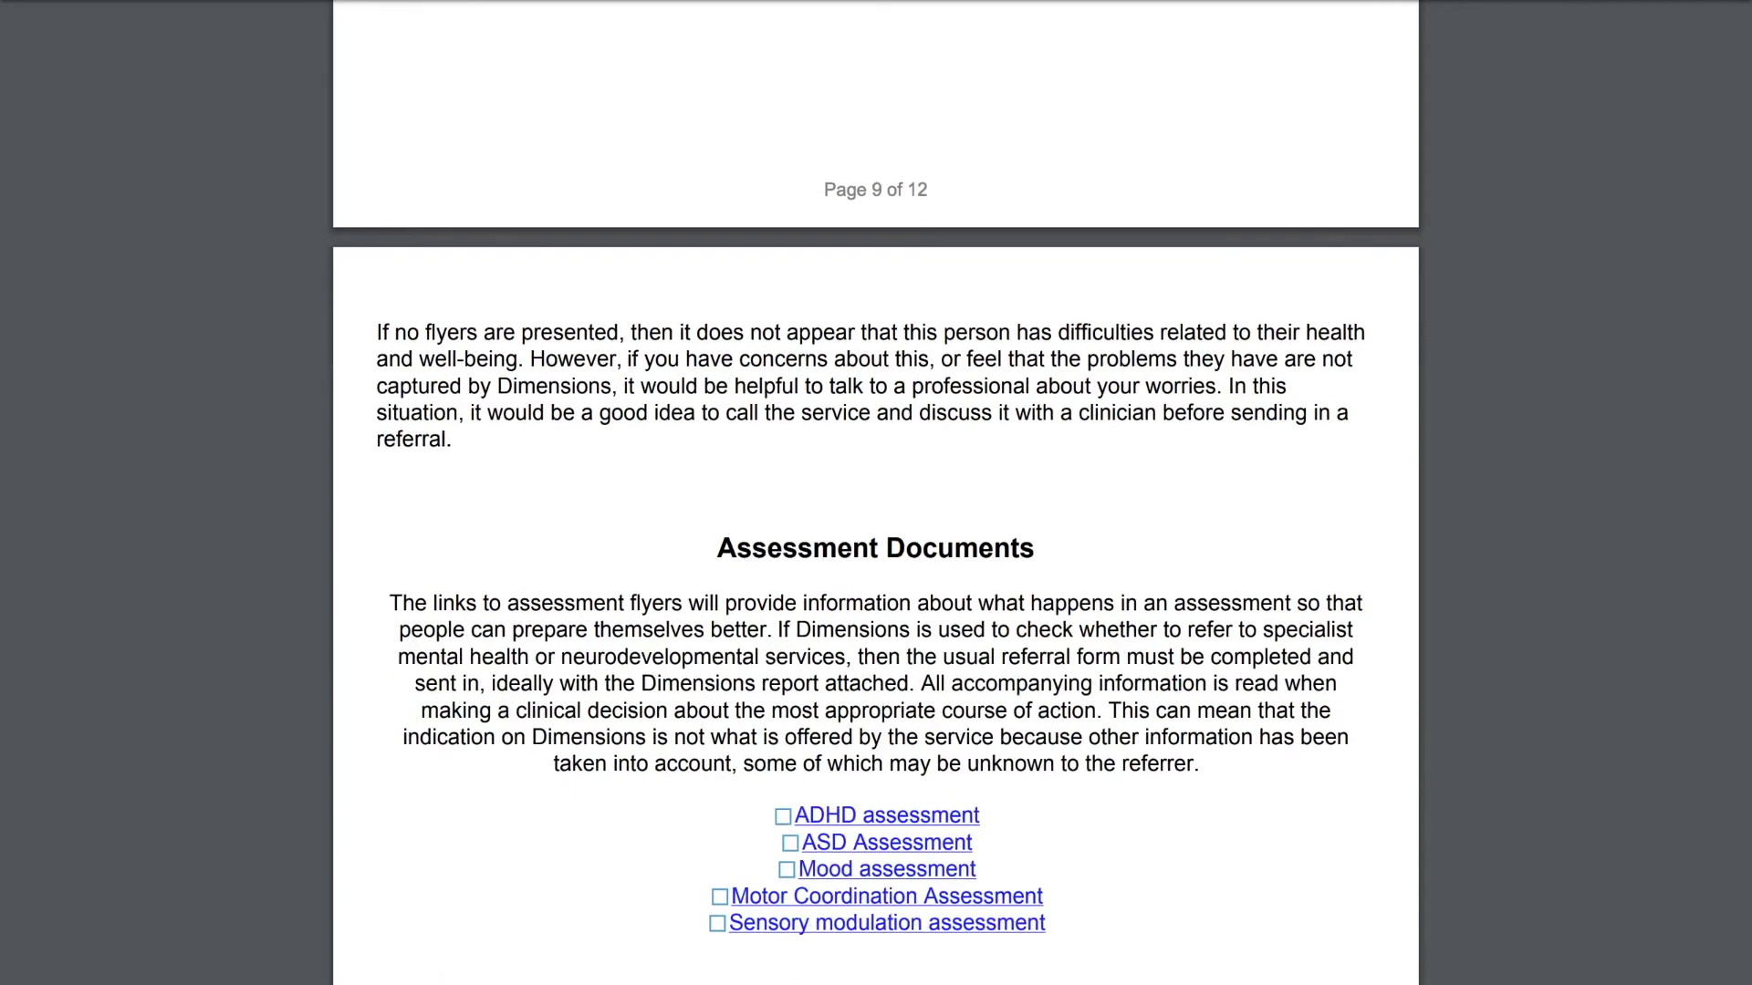